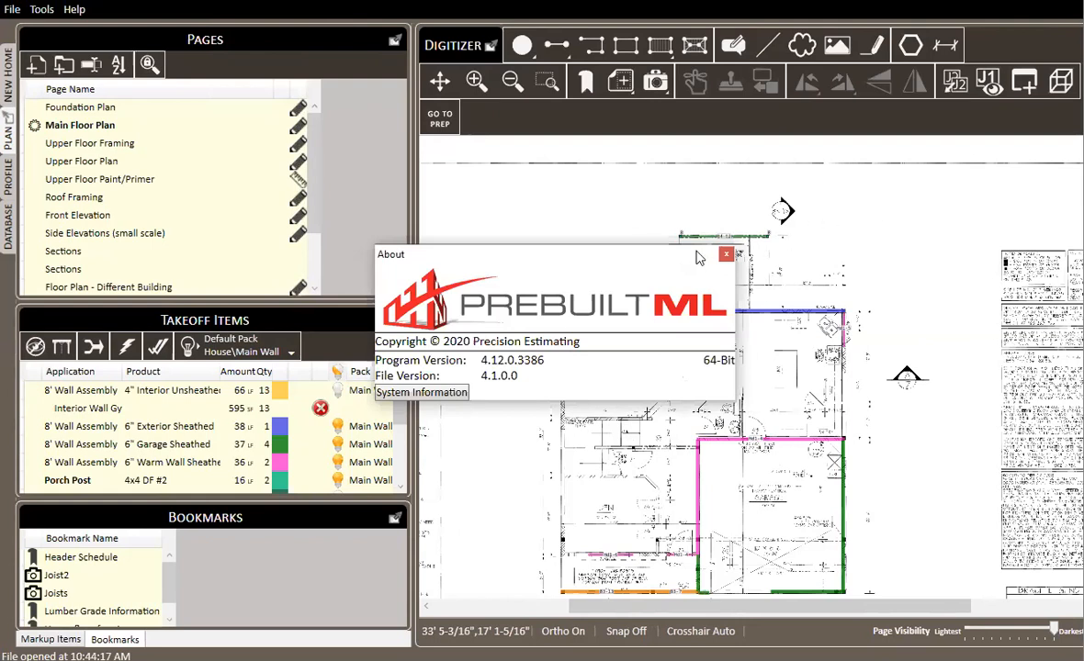
Step: Insert PbML-X-256x256-Icon.png from the Pictures folder as an image annotation above the upper-left part of the main floor plan
click(726, 253)
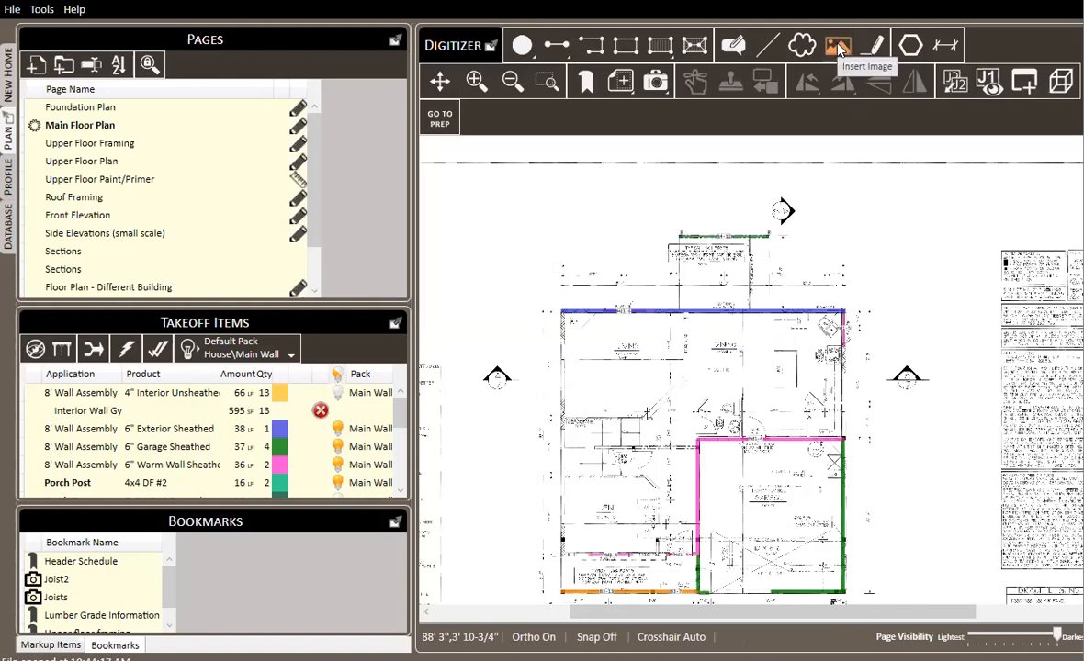
click(843, 52)
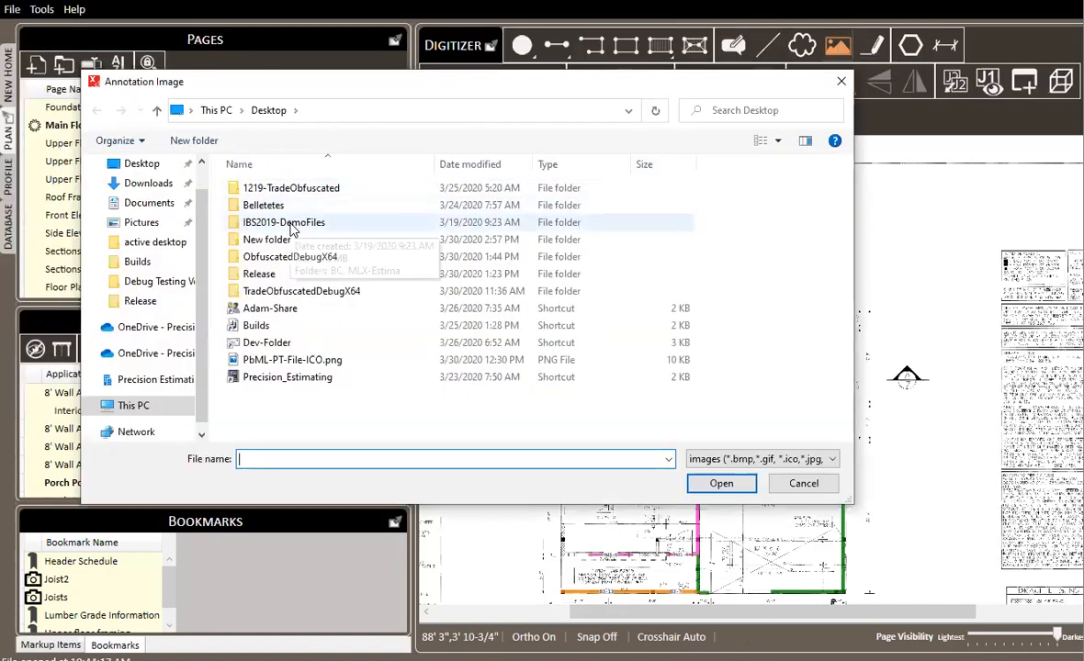
drag(200, 277, 200, 257)
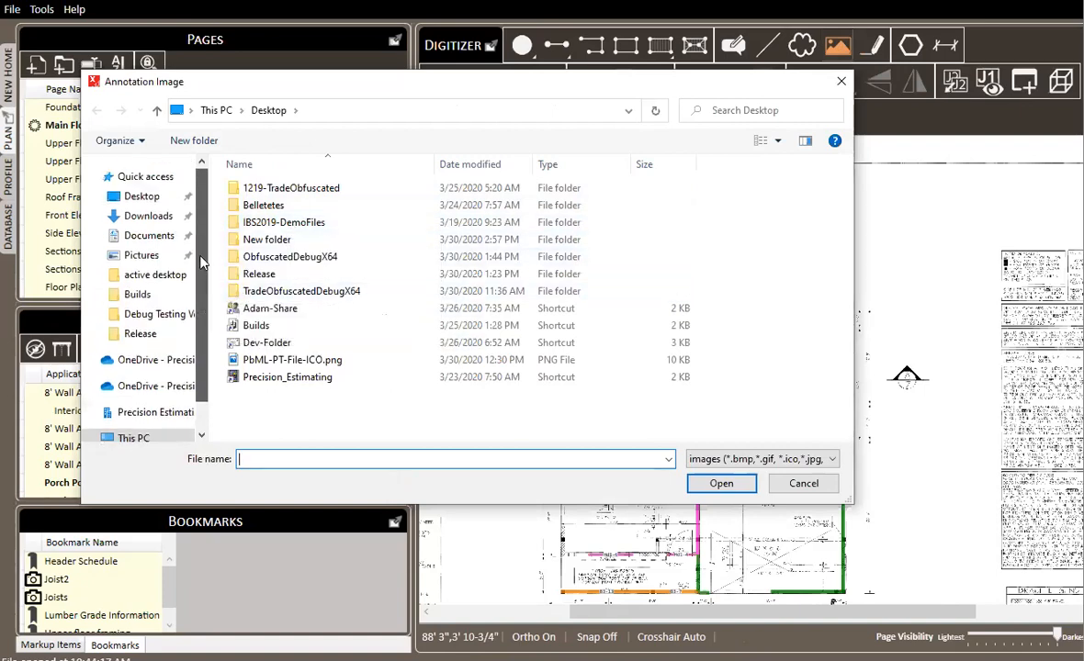
click(147, 254)
click(440, 208)
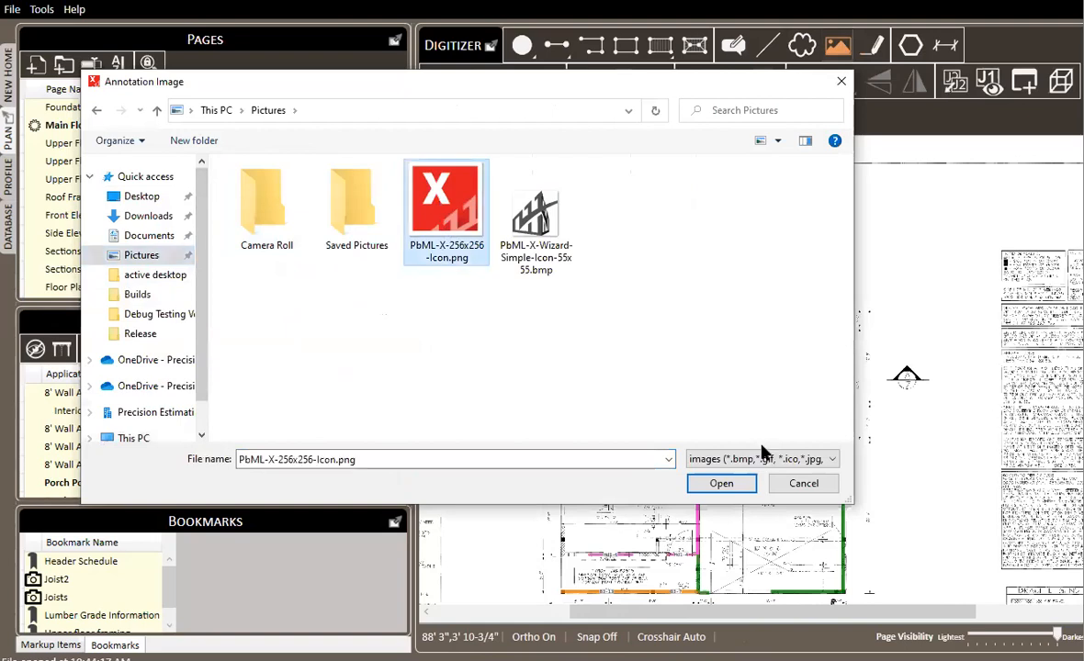
click(721, 483)
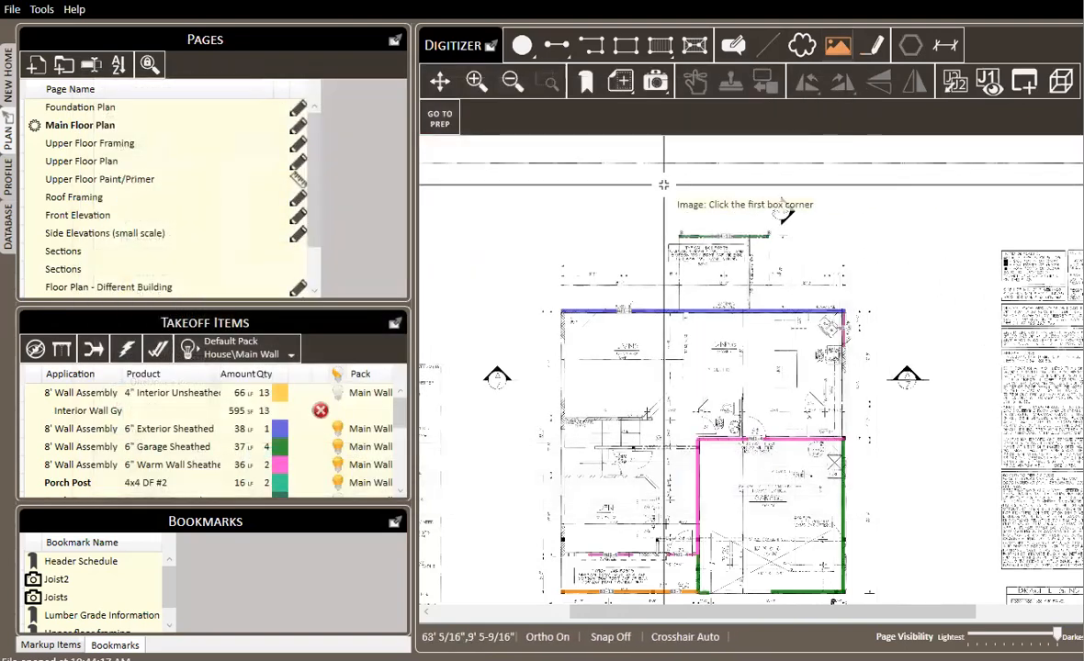
click(557, 181)
click(627, 250)
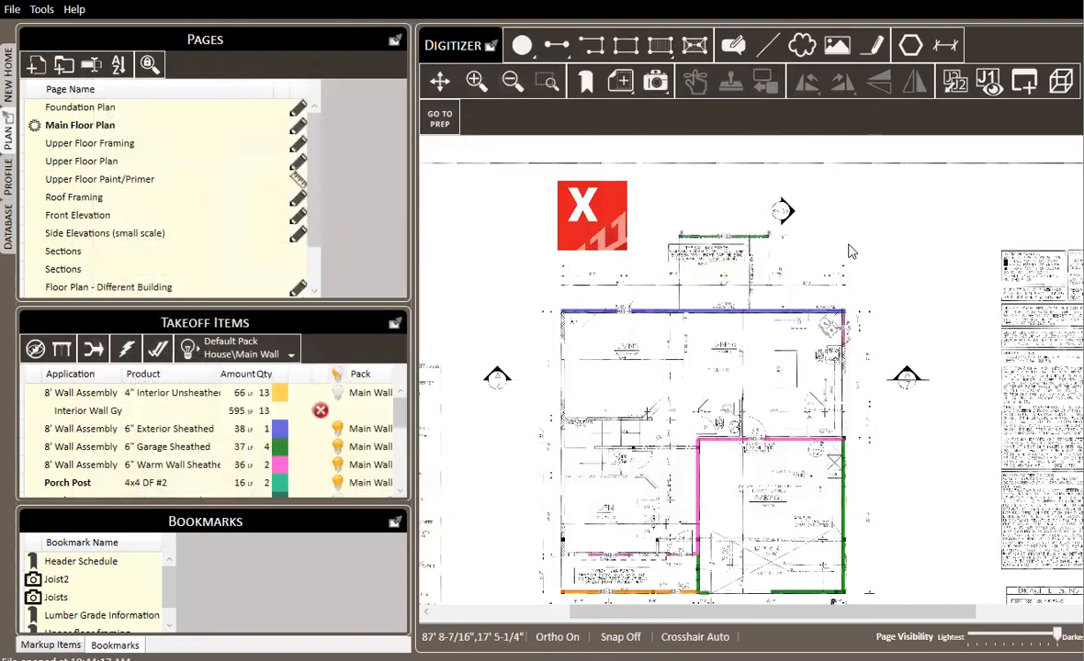
Step: Save the placed icon image as a preset named "Icon Image"
click(838, 48)
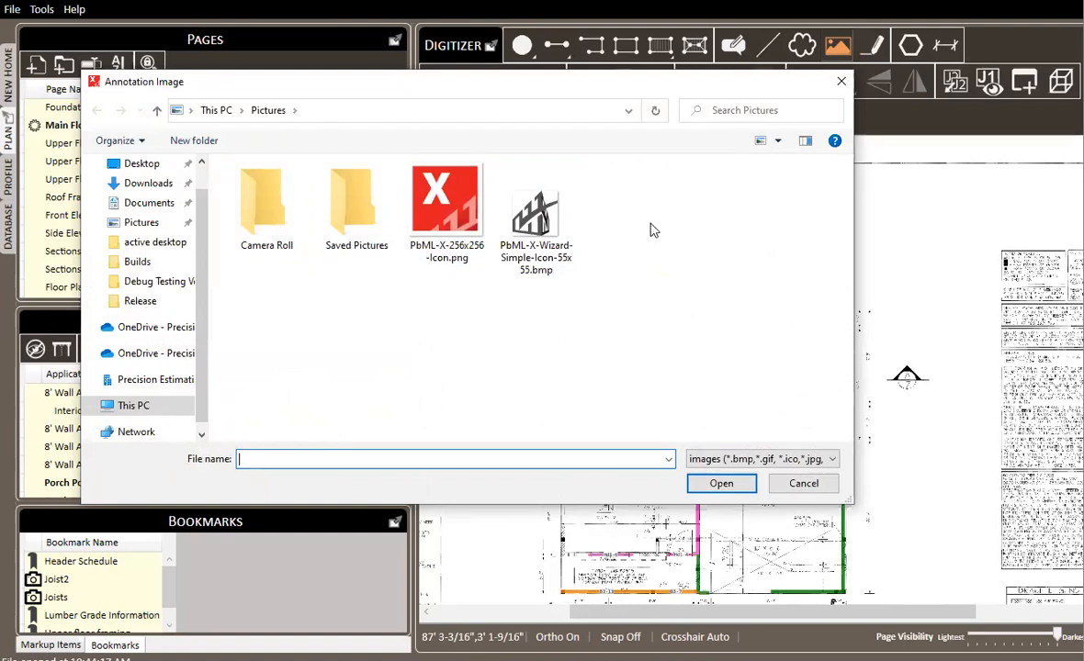
click(843, 84)
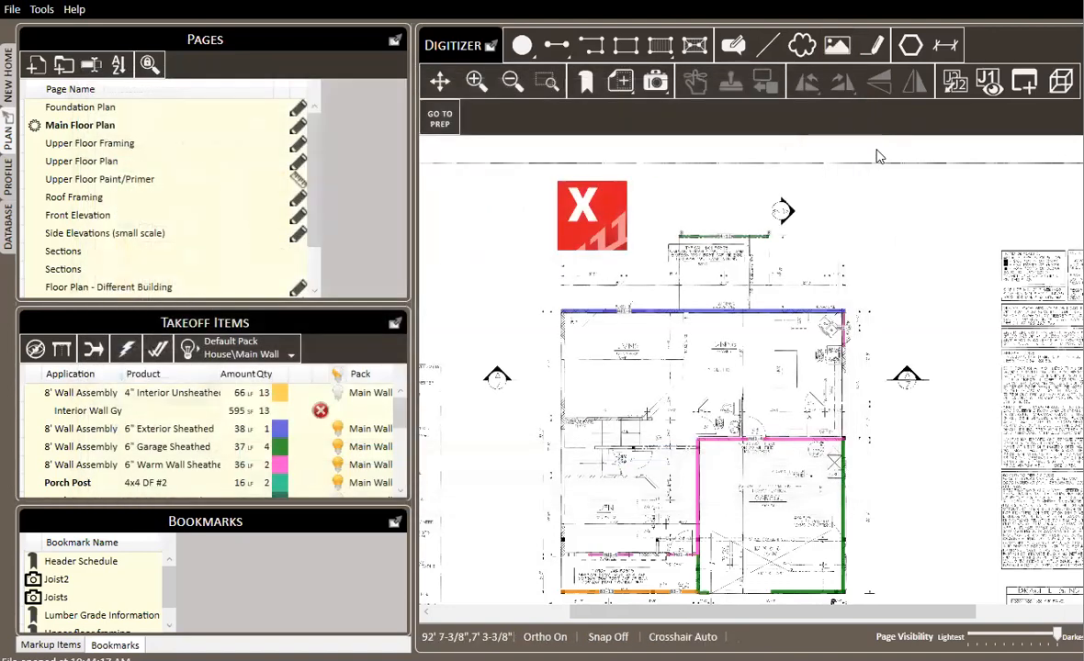
click(599, 219)
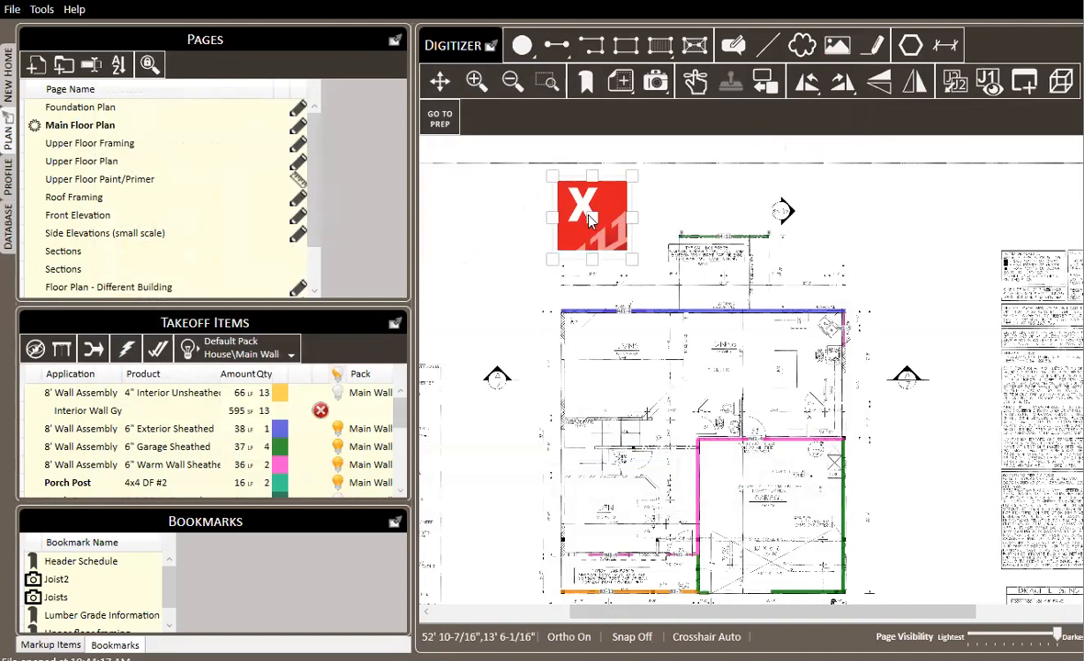
right_click(586, 202)
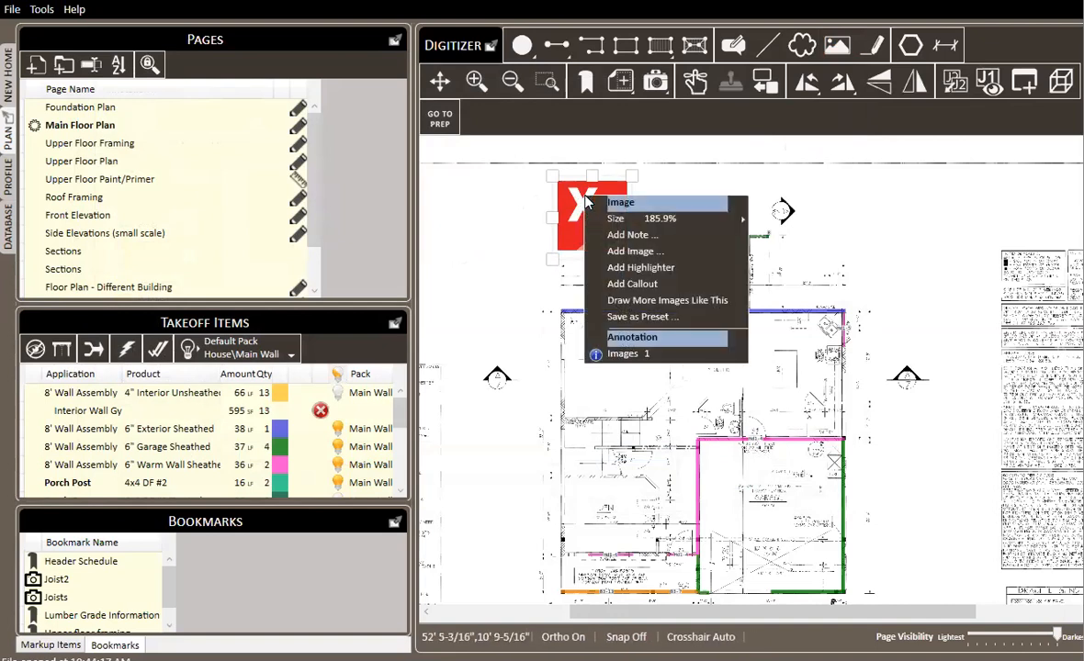
click(687, 318)
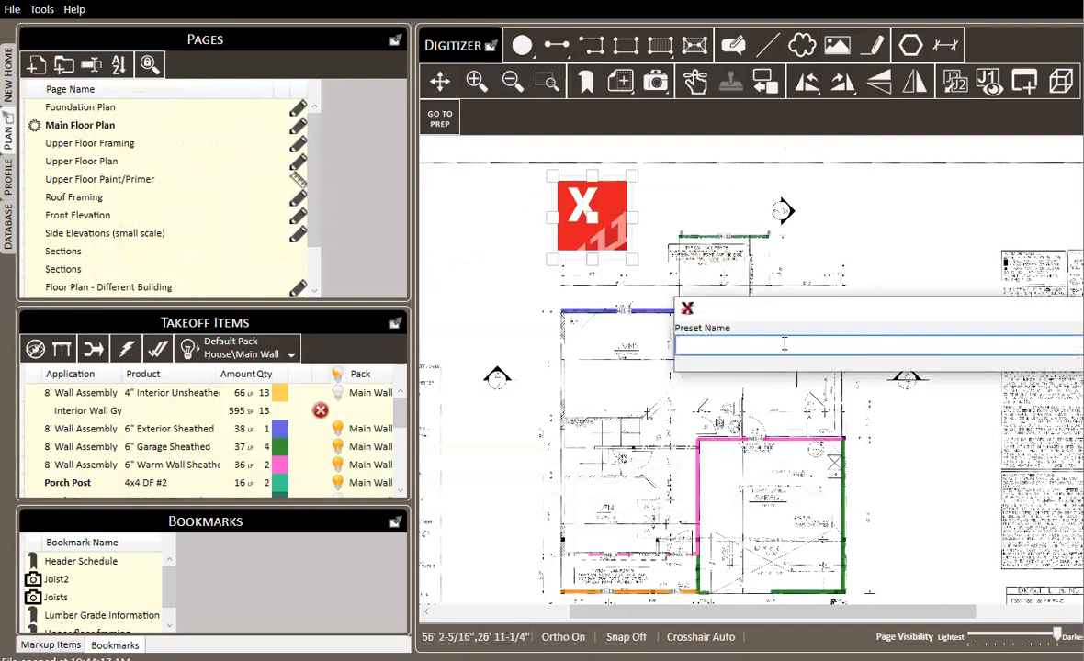
text(Interior Wall)
key(Return)
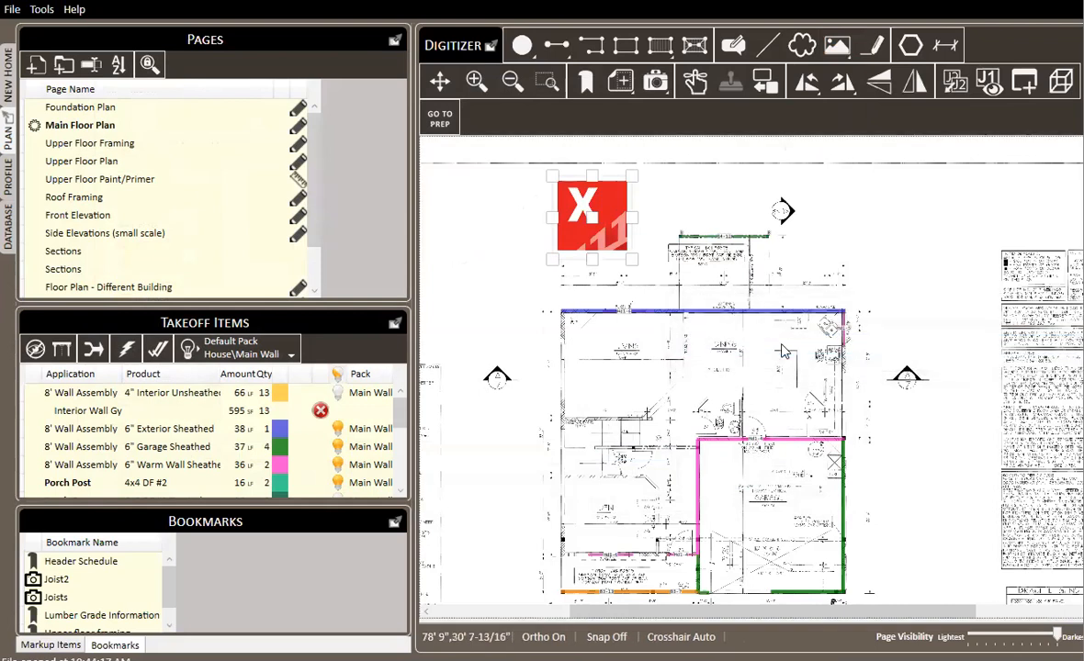
Step: Place a second icon on the main floor plan from the Icon Image preset, above the plan's upper-right corner
right_click(839, 50)
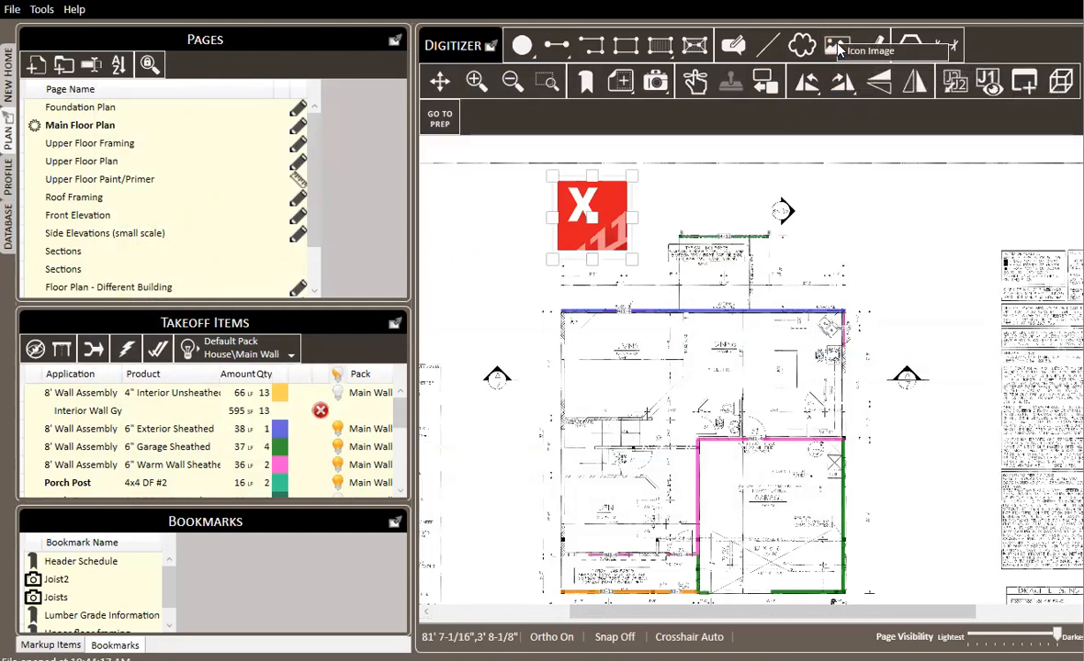
click(909, 52)
click(833, 197)
click(903, 264)
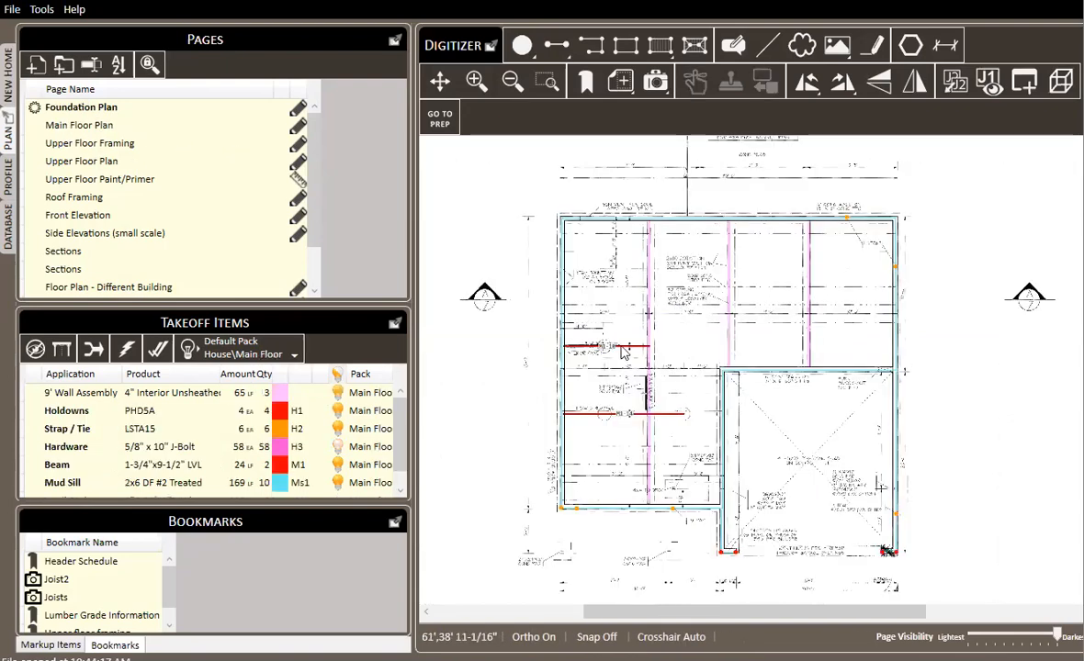
Step: Examine where the two 1-3/4"x9-1/2" LVL beams meet the left exterior wall on the Foundation Plan and check the beam segment's options
scroll(568, 351, up, 5)
scroll(530, 347, up, 4)
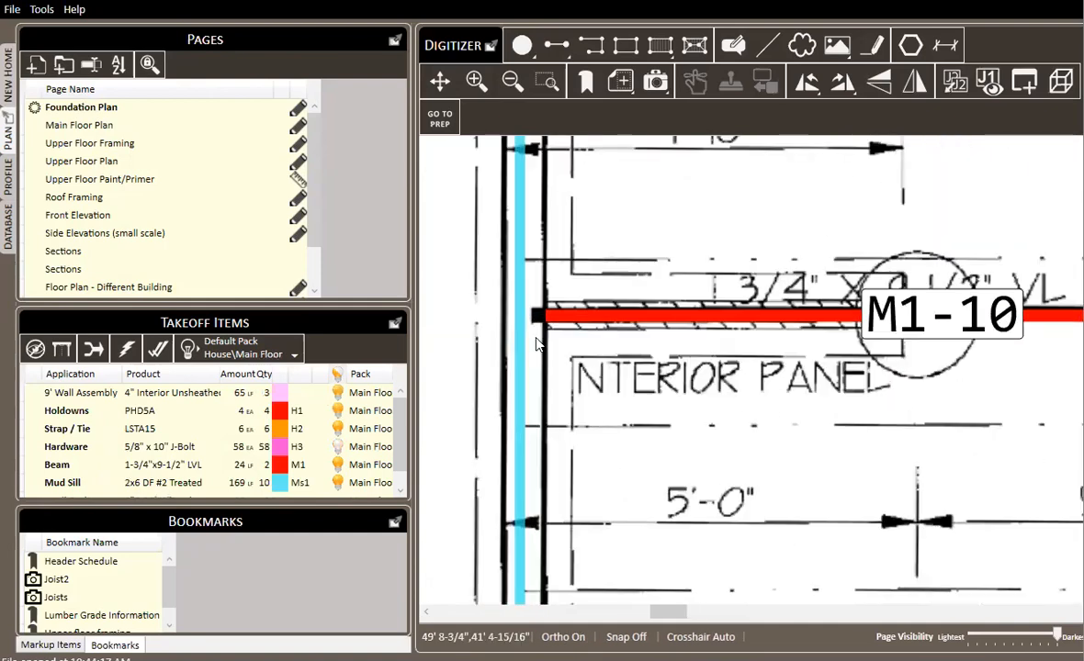
scroll(571, 395, down, 3)
drag(574, 397, 580, 249)
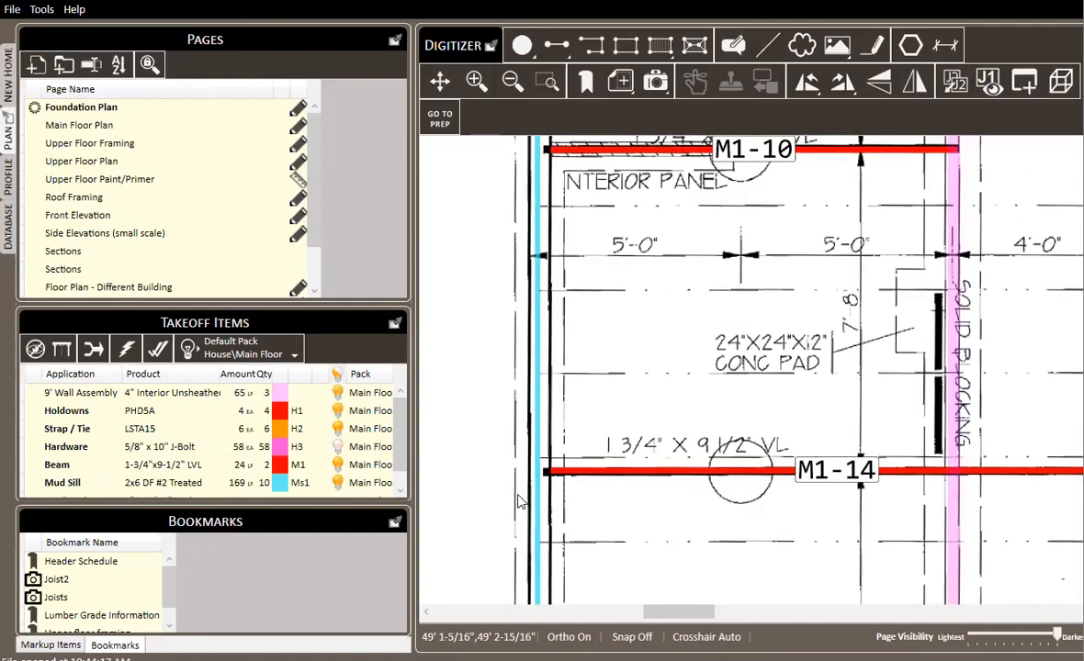
scroll(519, 496, down, 1)
drag(569, 342, 575, 365)
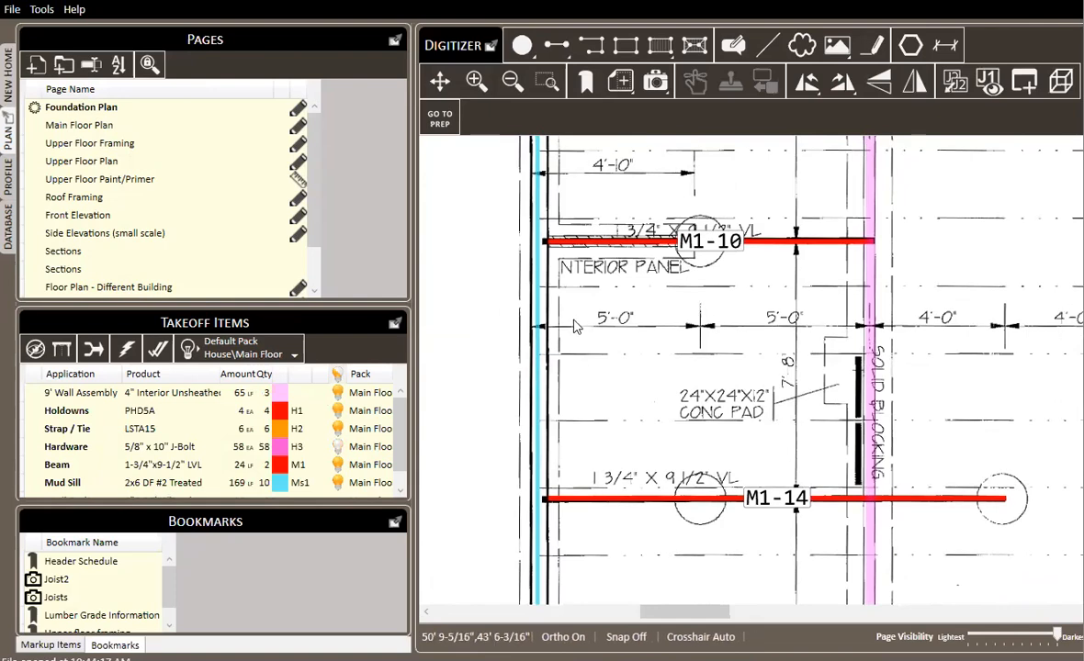
right_click(584, 246)
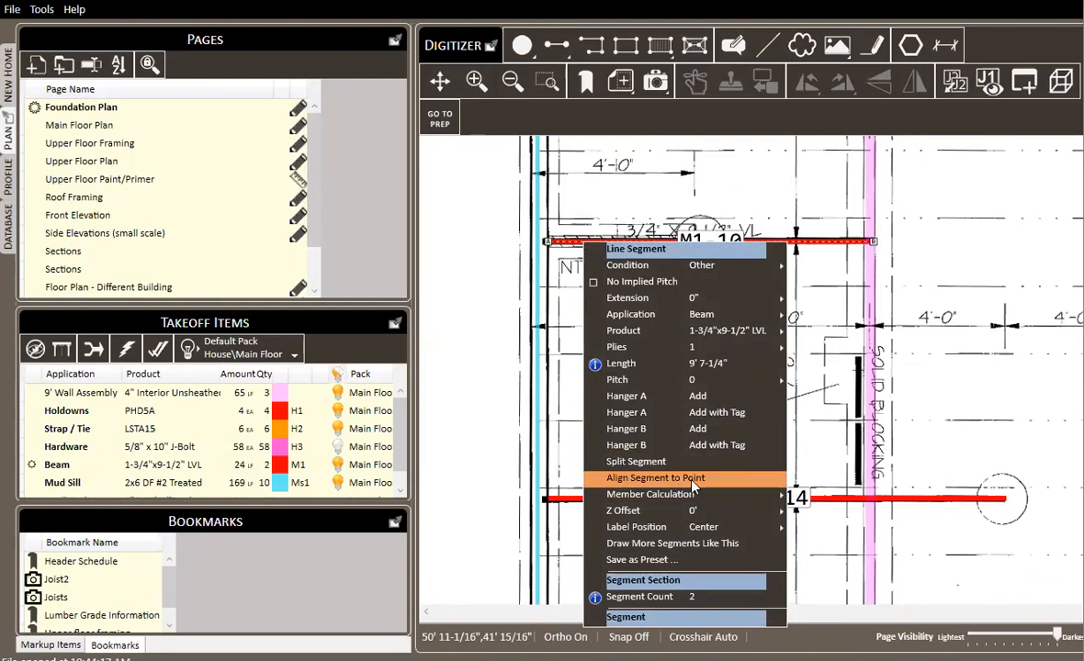
click(568, 317)
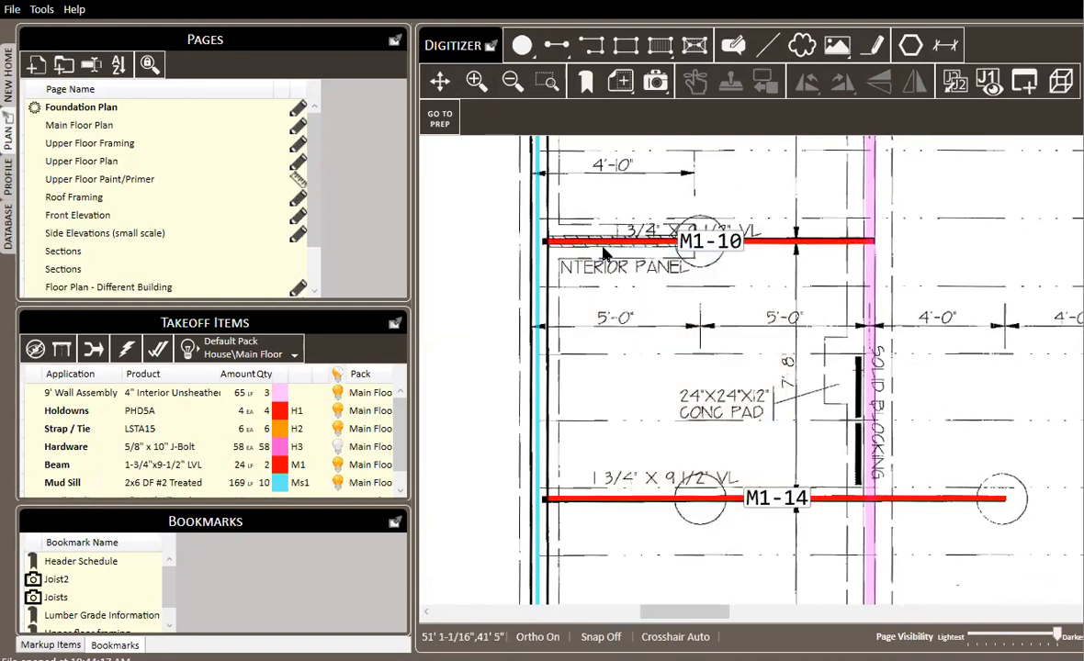
Step: Align the left ends of both 1-3/4"x9-1/2" LVL beams to the outer line of the left exterior wall
click(607, 245)
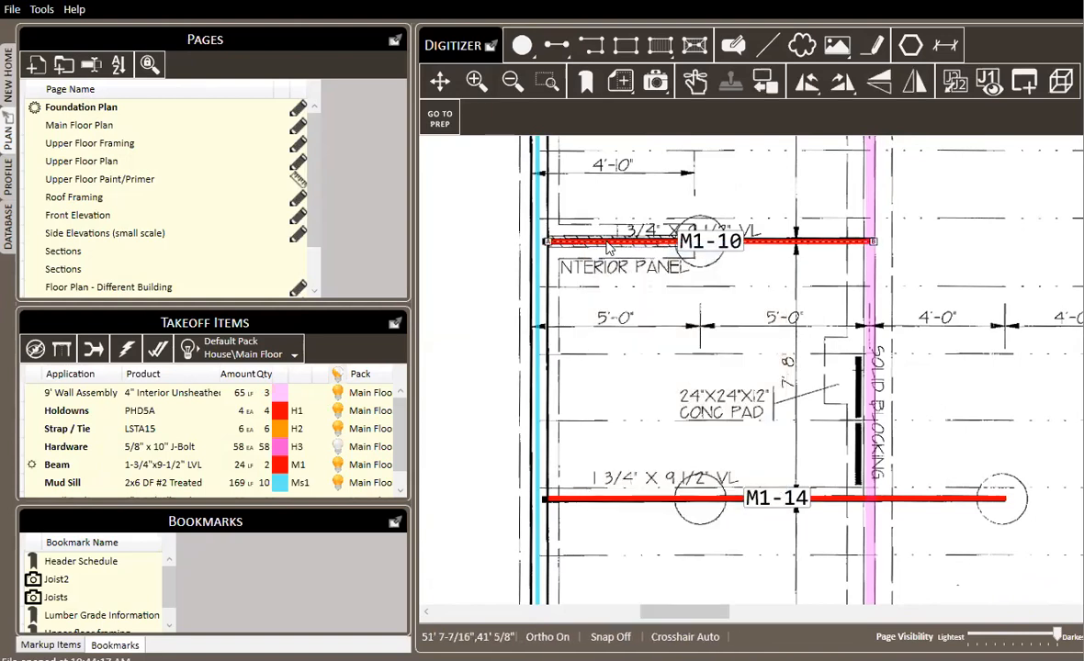
click(603, 500)
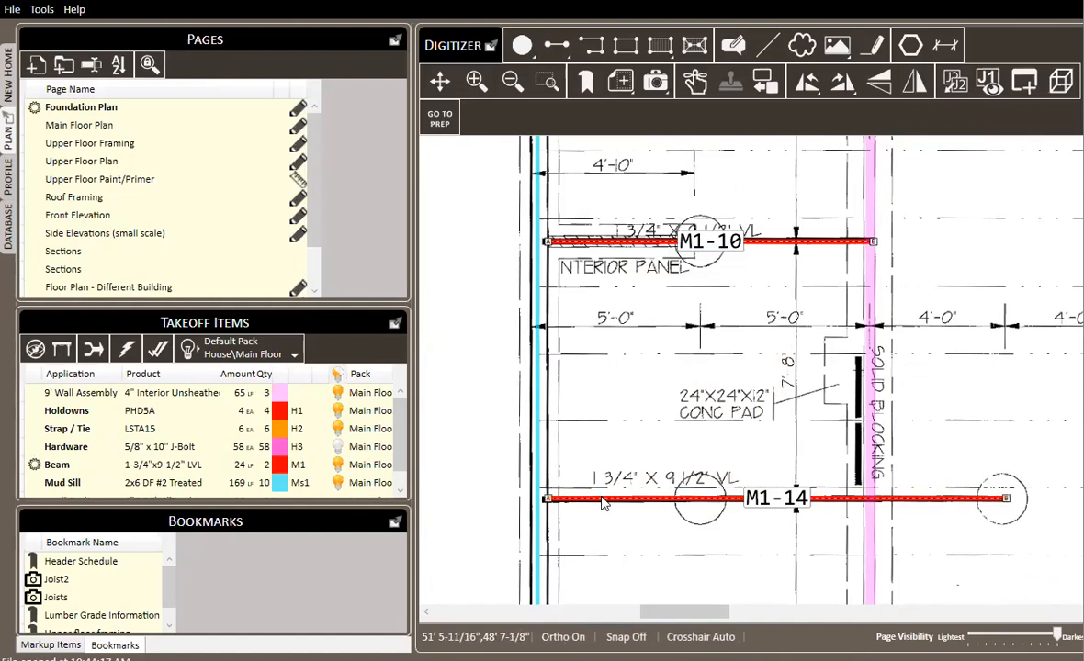
right_click(561, 313)
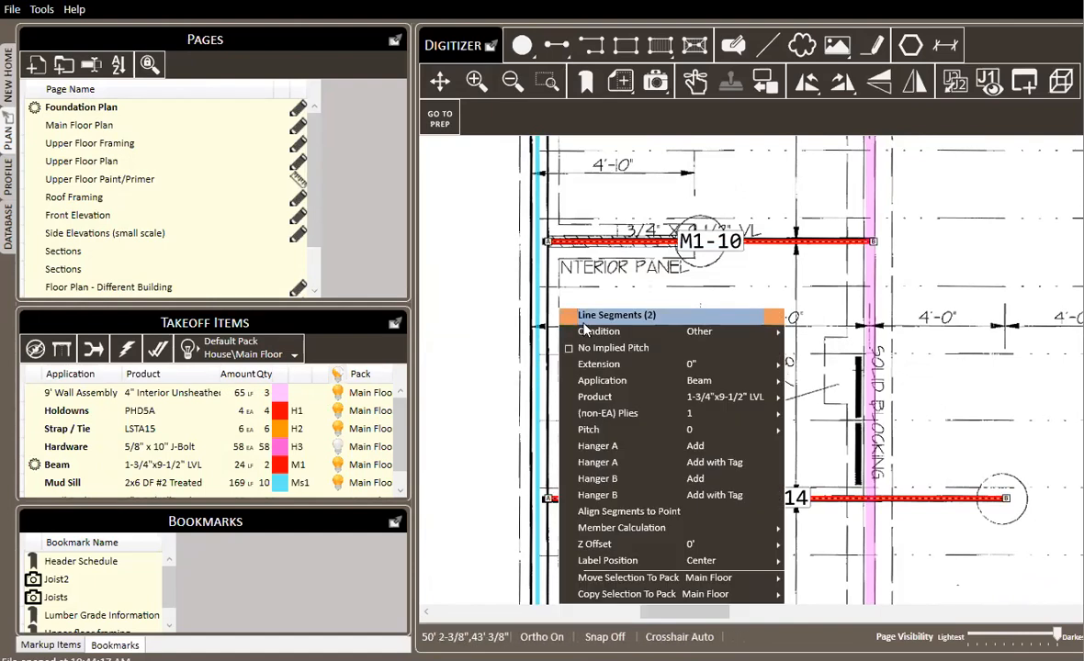
click(685, 515)
scroll(543, 246, up, 3)
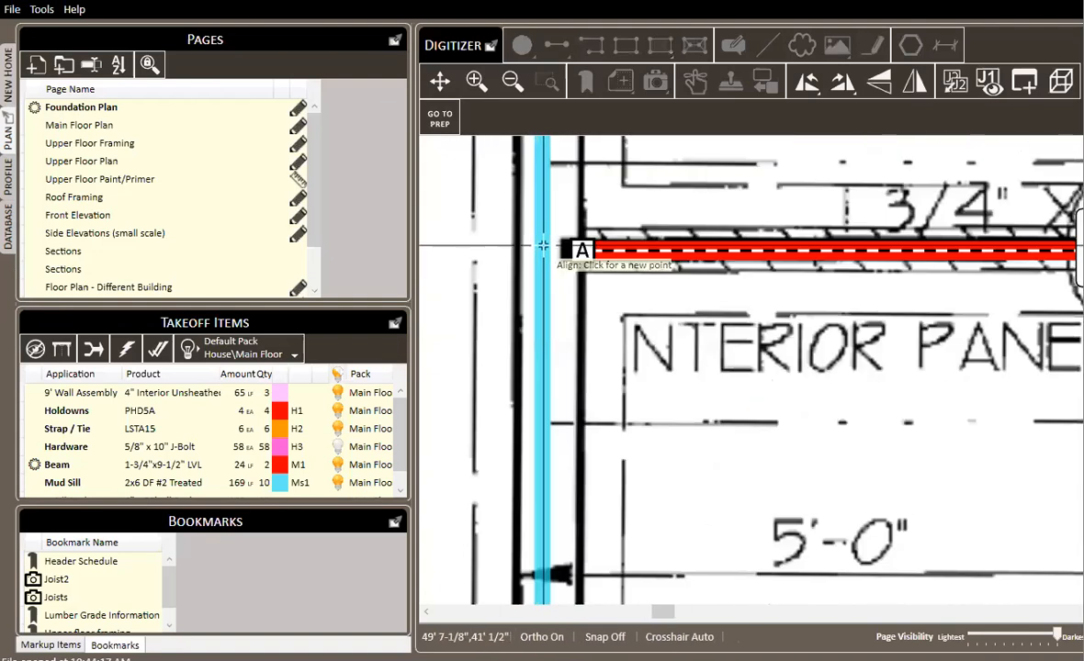
scroll(543, 246, up, 2)
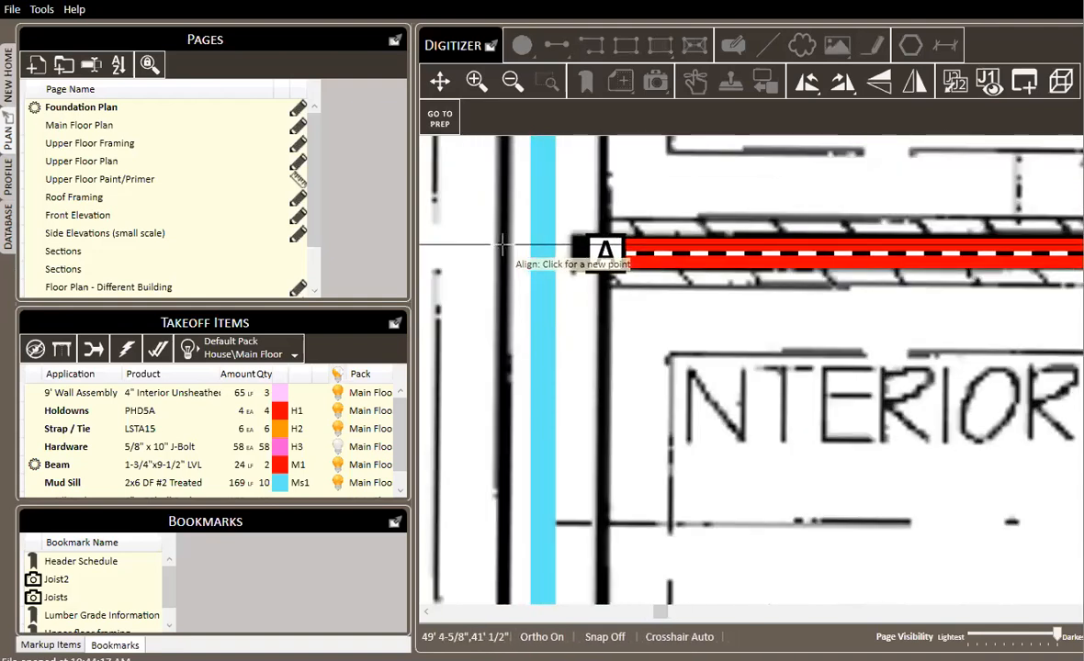
click(503, 243)
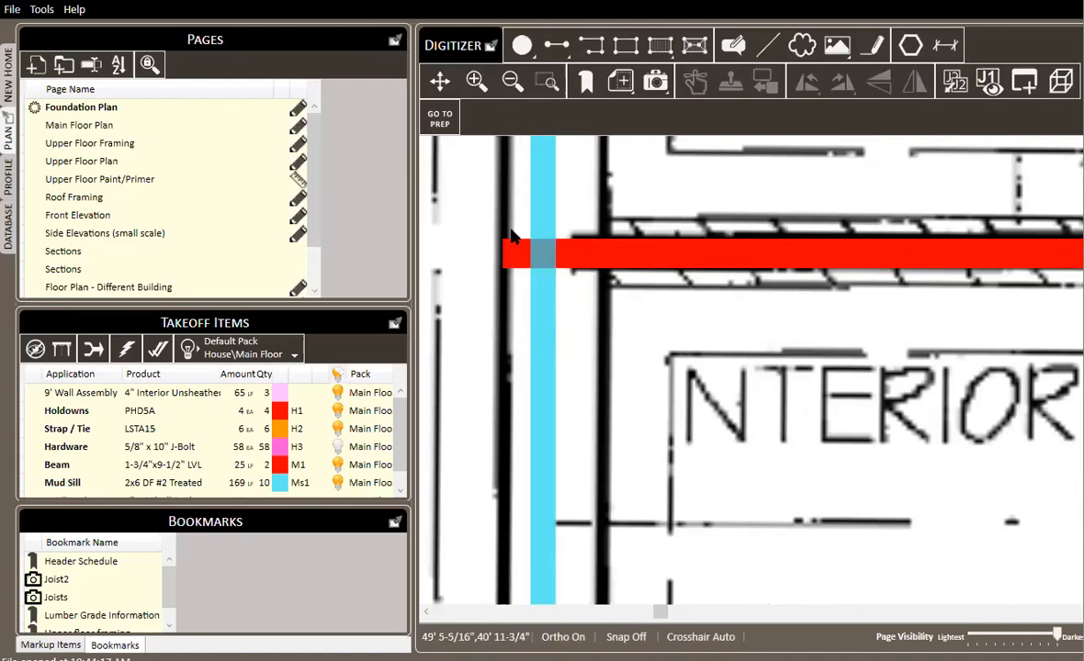
scroll(505, 243, down, 3)
drag(578, 370, 585, 185)
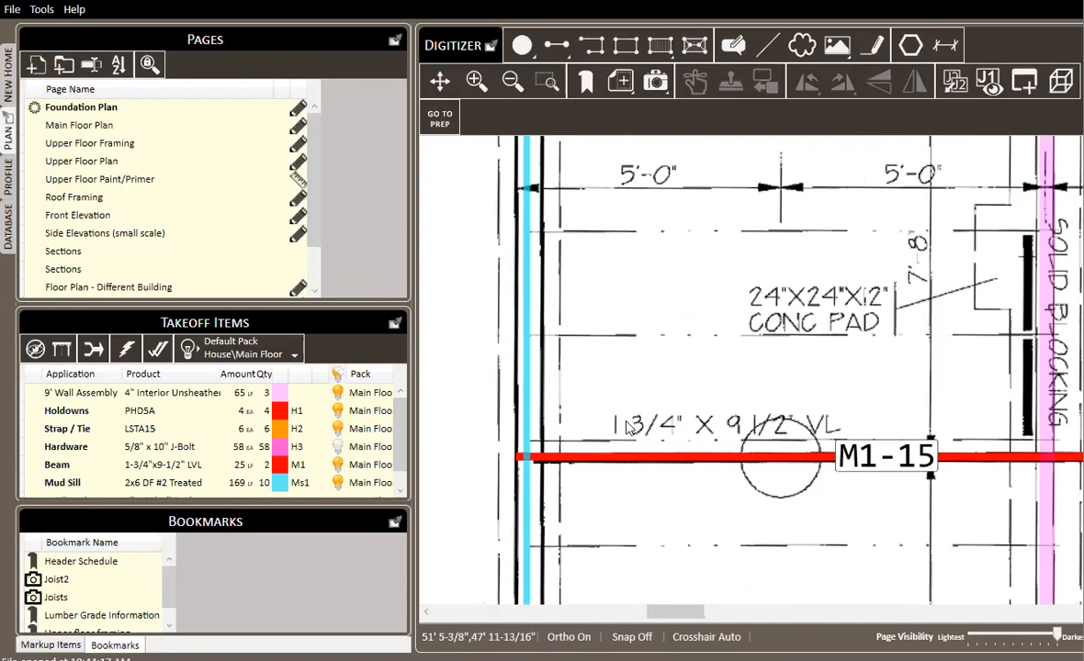
scroll(673, 275, down, 2)
drag(673, 275, 630, 358)
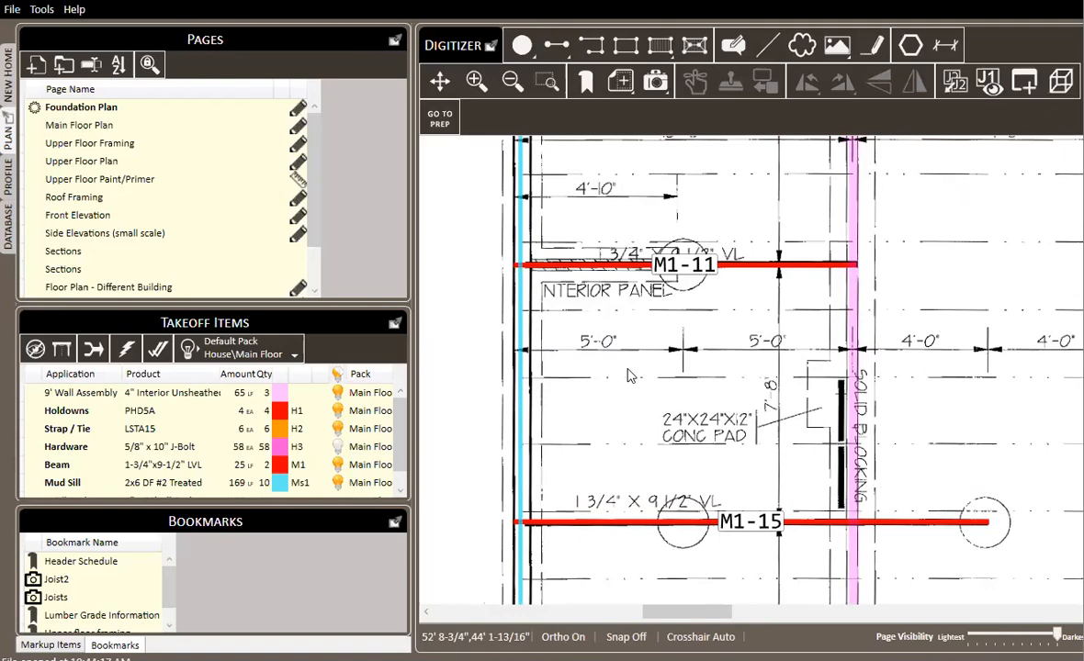
Step: On the Upper Floor Framing page, exclude the leftmost hanger below the (2)M2-9 beam from the hanger group label
click(84, 143)
scroll(684, 356, up, 4)
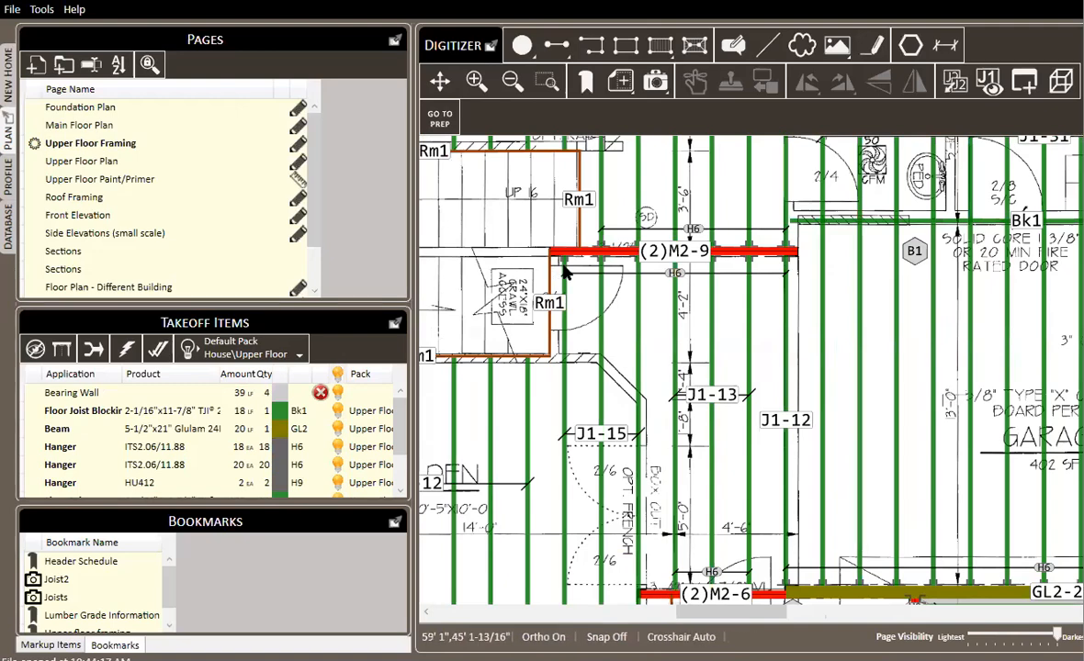
scroll(567, 272, up, 5)
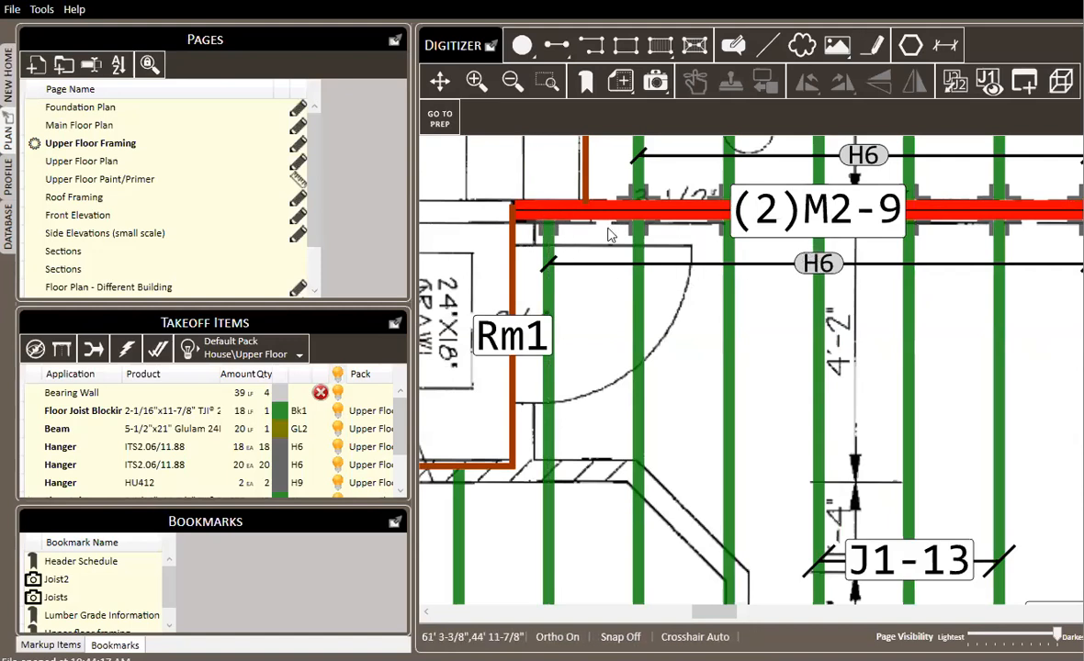
right_click(548, 220)
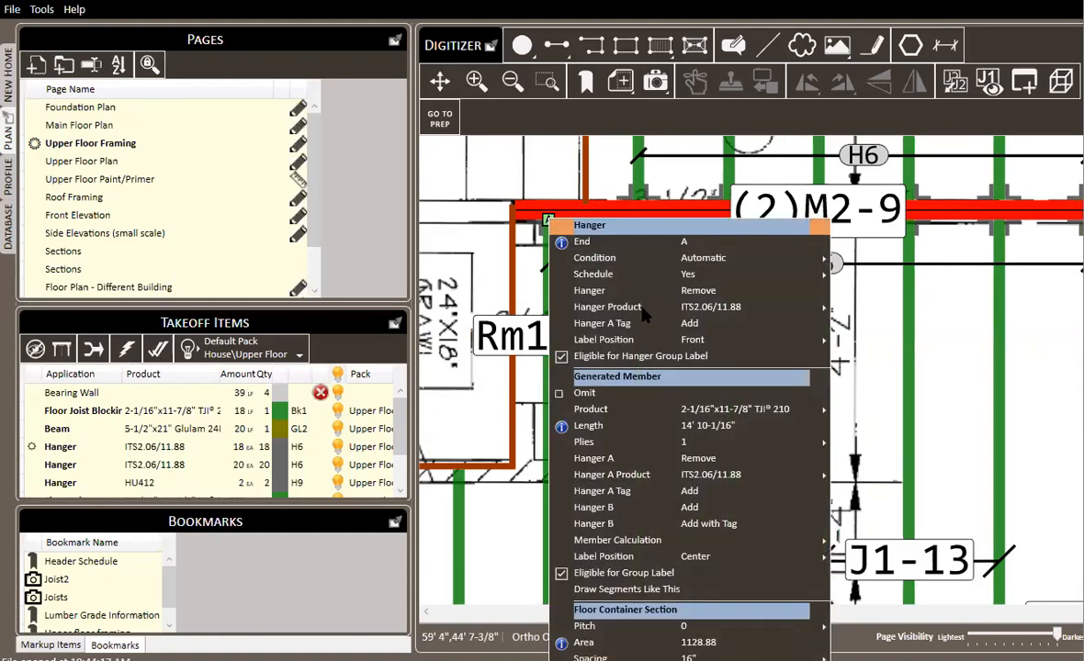
click(719, 364)
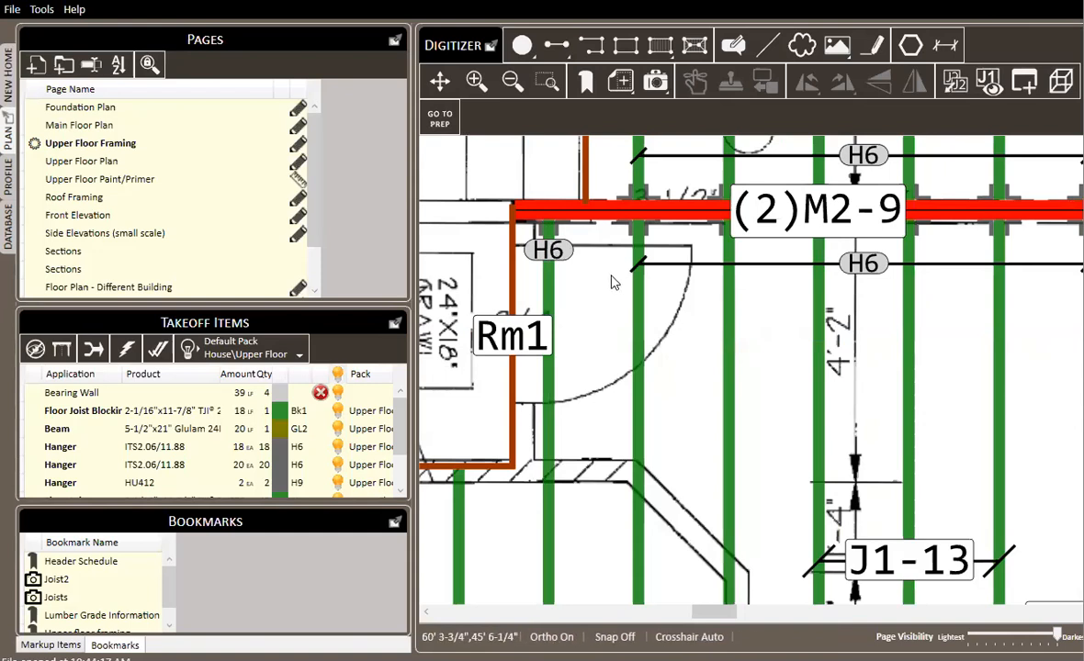
Step: Exclude the second hanger from the left below the (2)M2-9 beam from the hanger group label
click(636, 218)
right_click(635, 221)
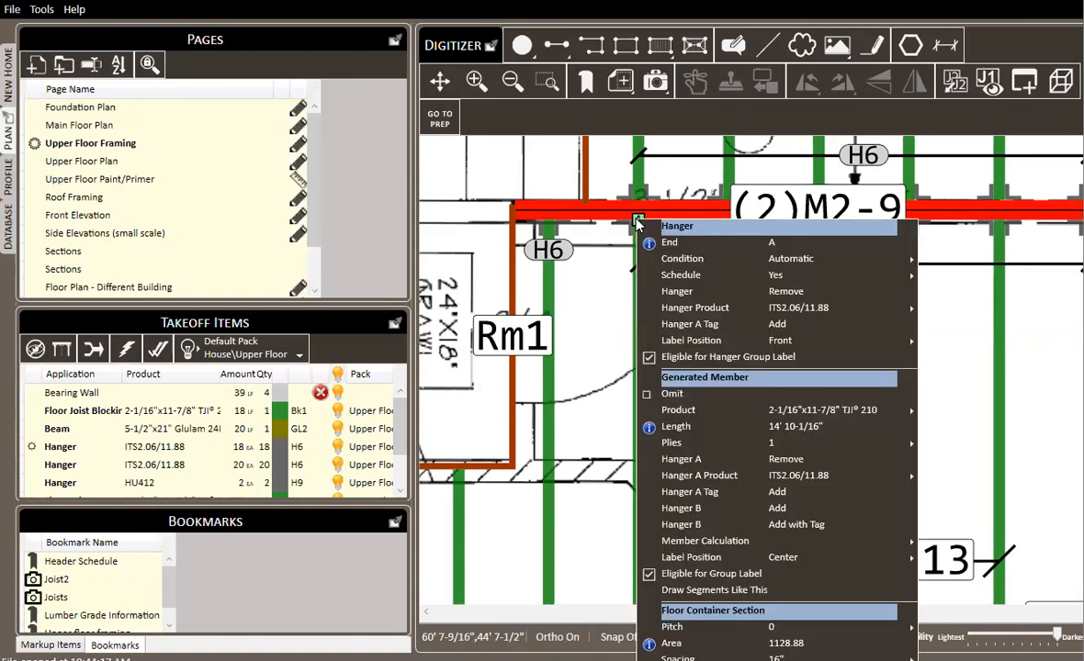
click(714, 357)
click(571, 176)
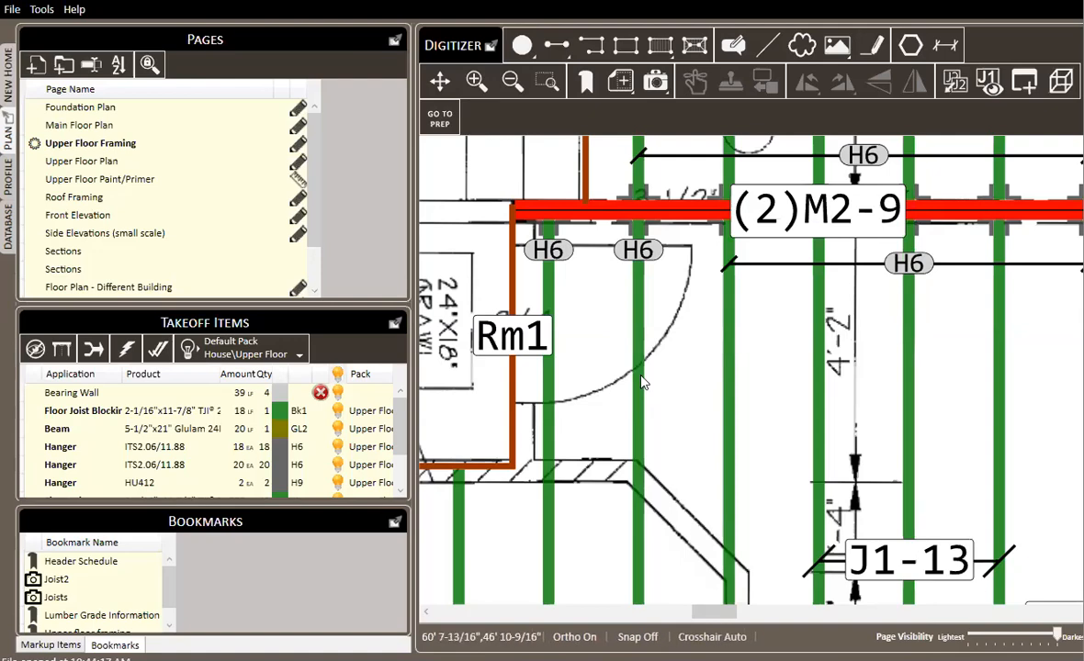
Step: Lighten the underlying plan drawing on the Upper Floor Framing page to nearly its lightest visibility
scroll(718, 265, down, 2)
drag(699, 404, 912, 160)
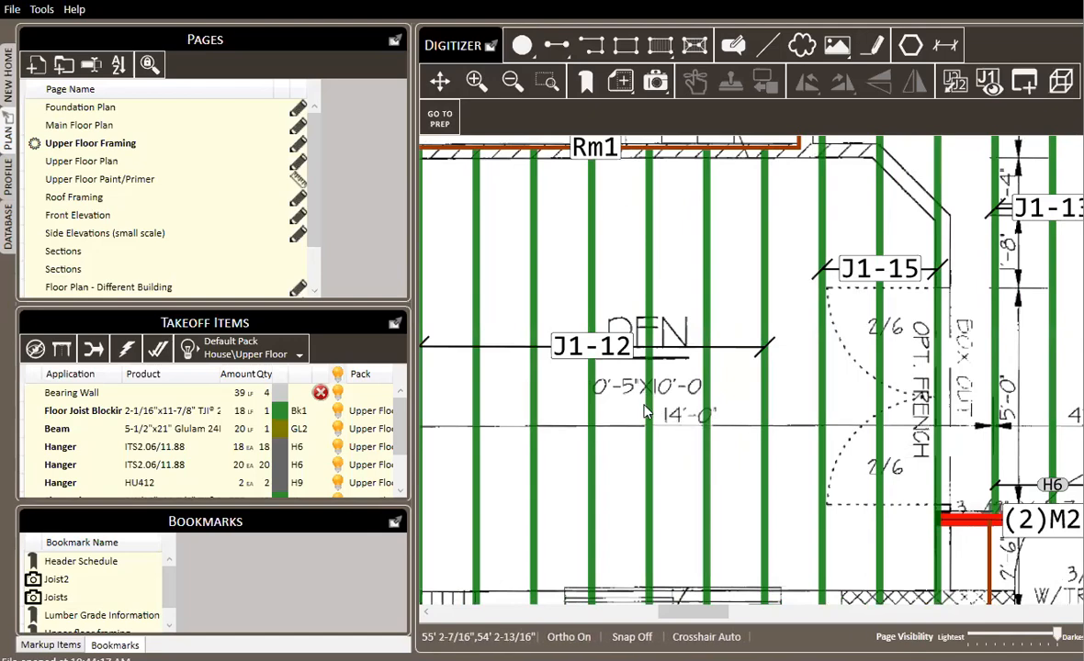
scroll(634, 378, down, 3)
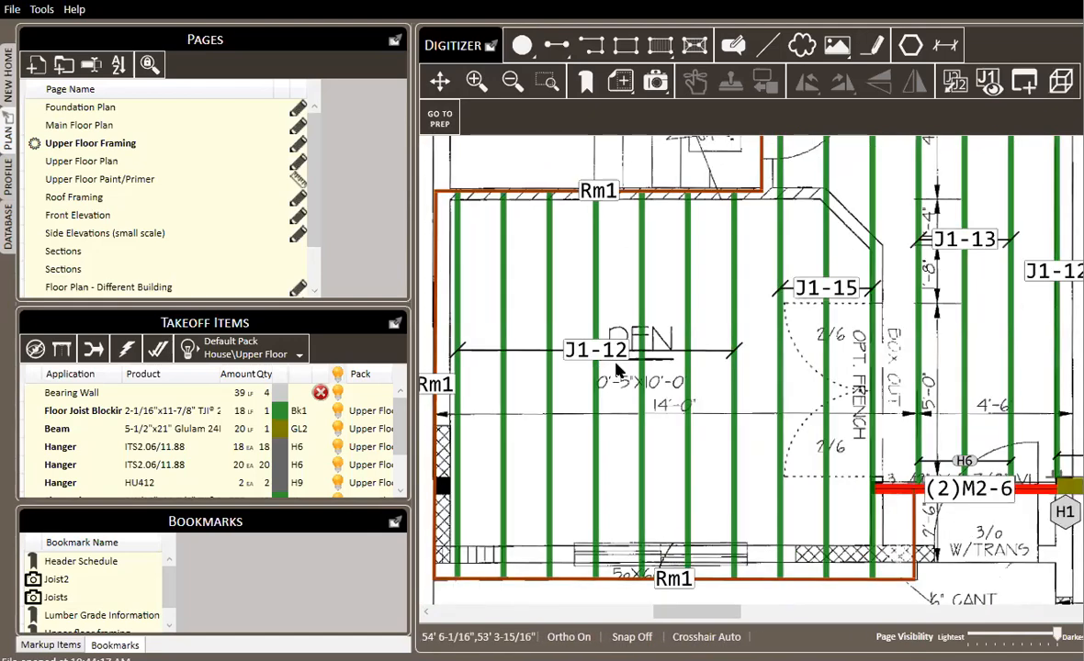
scroll(630, 374, down, 3)
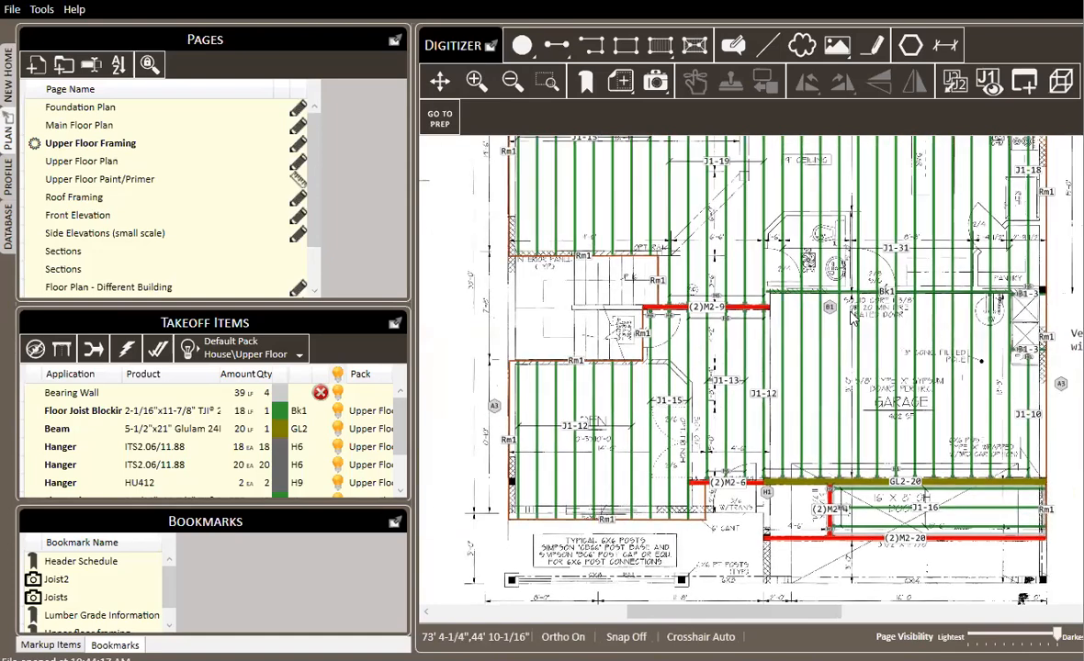
drag(873, 269, 799, 338)
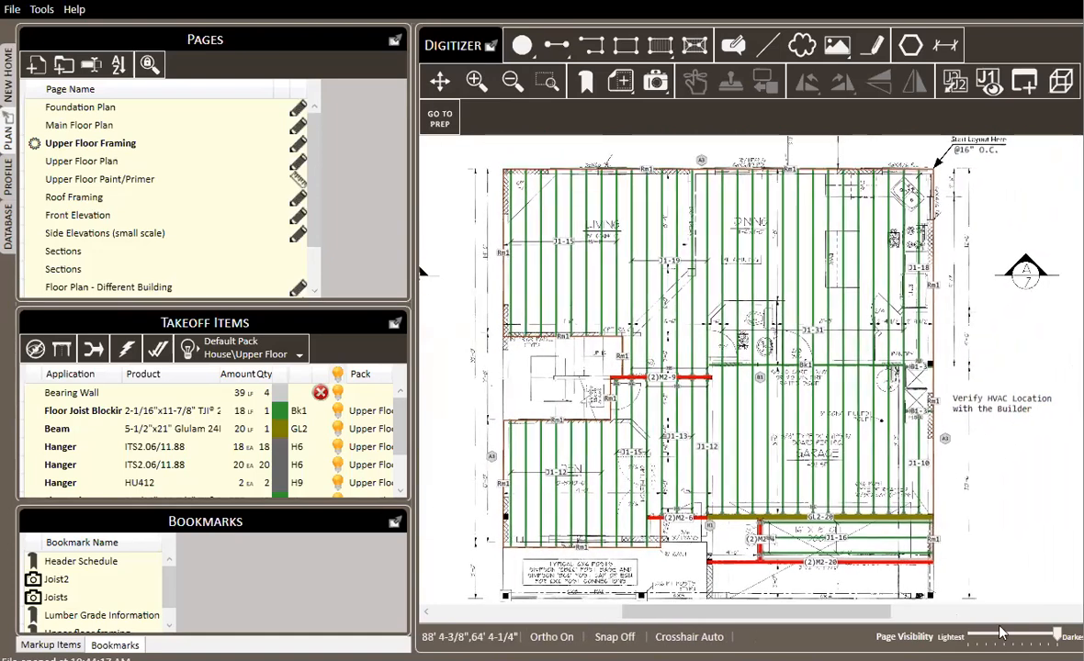
drag(1057, 636, 983, 636)
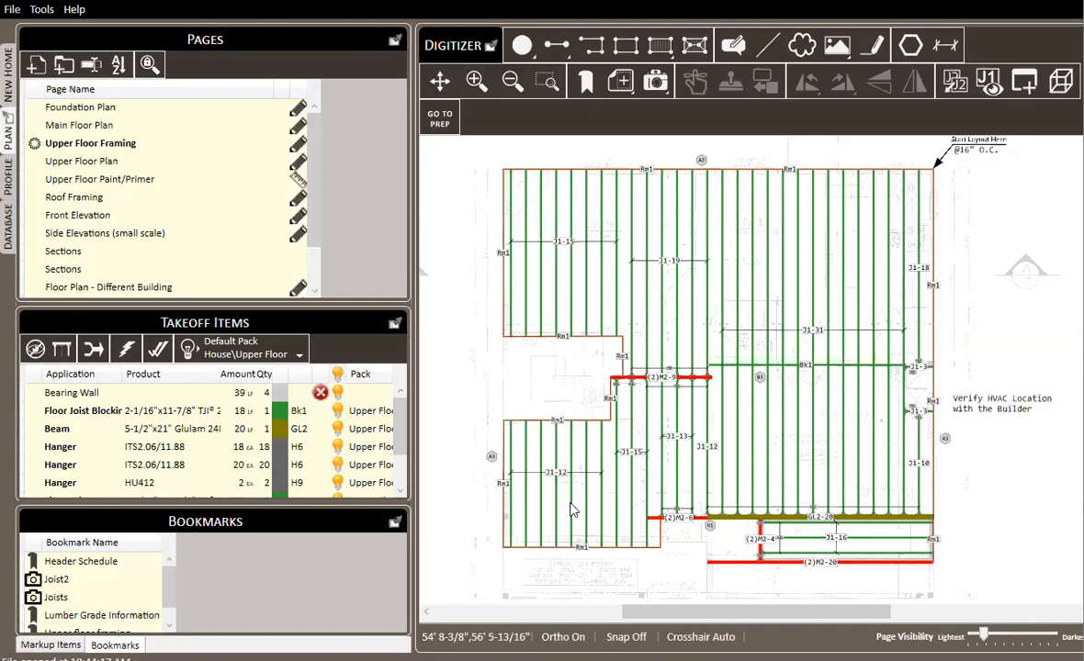
Step: Reposition the den's J1-12 joist group label to just above the DEN room title
scroll(543, 511, up, 5)
drag(589, 485, 641, 448)
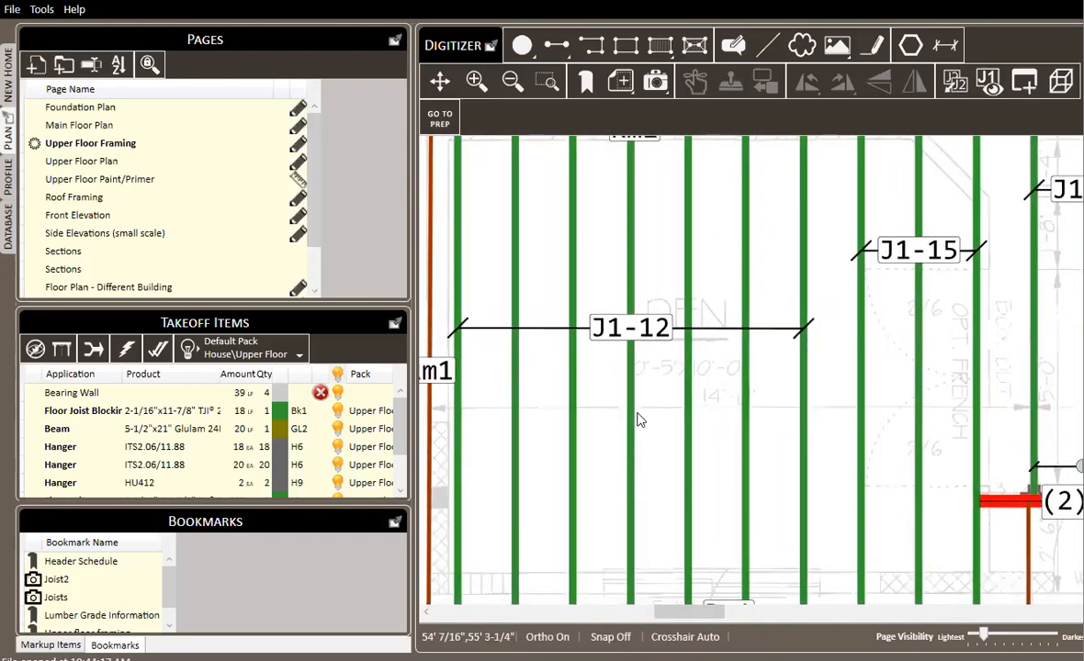
scroll(630, 395, down, 1)
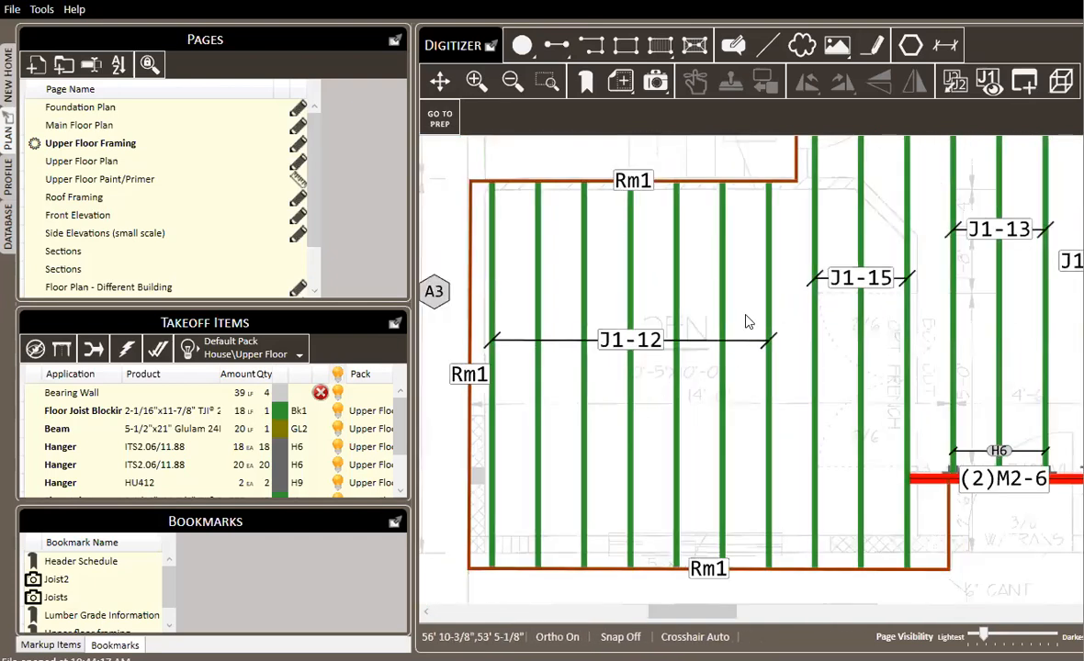
right_click(630, 343)
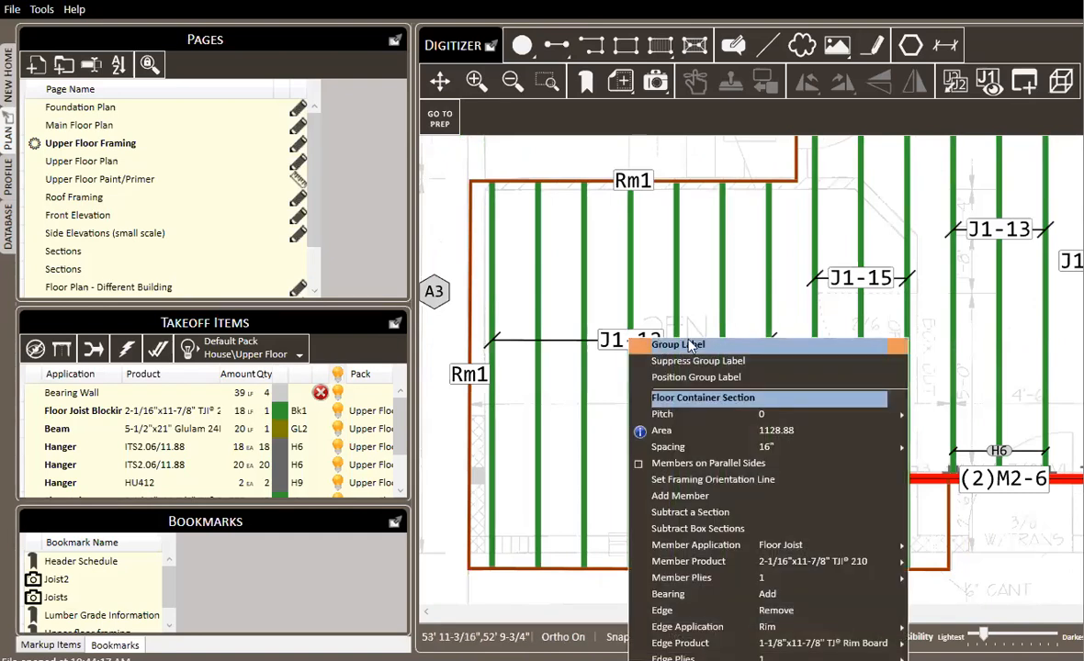
click(760, 381)
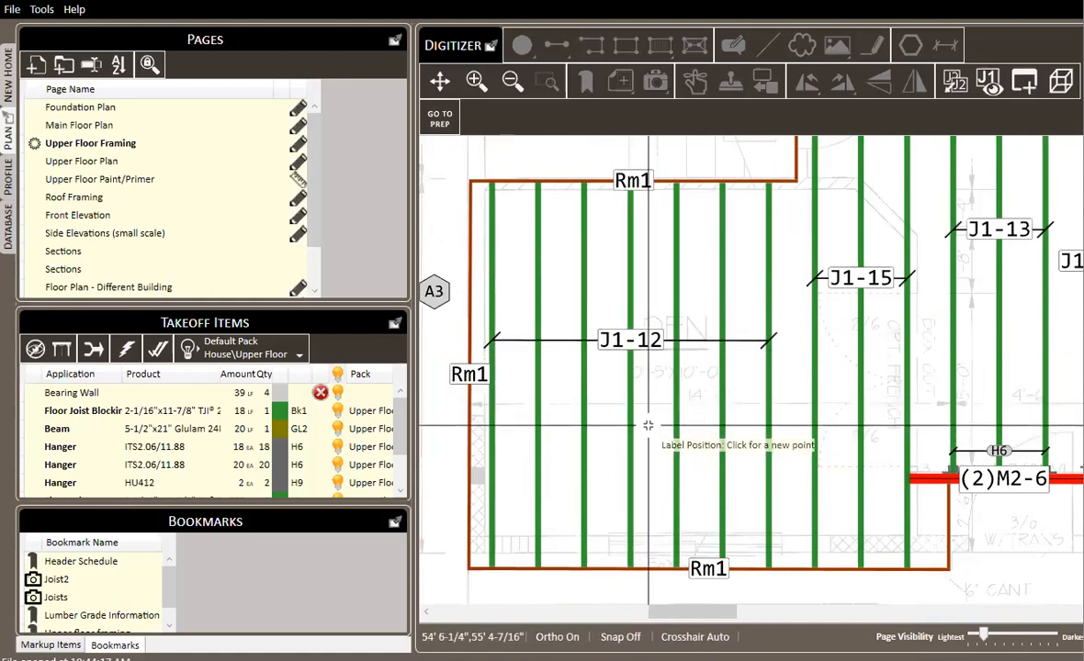
click(697, 262)
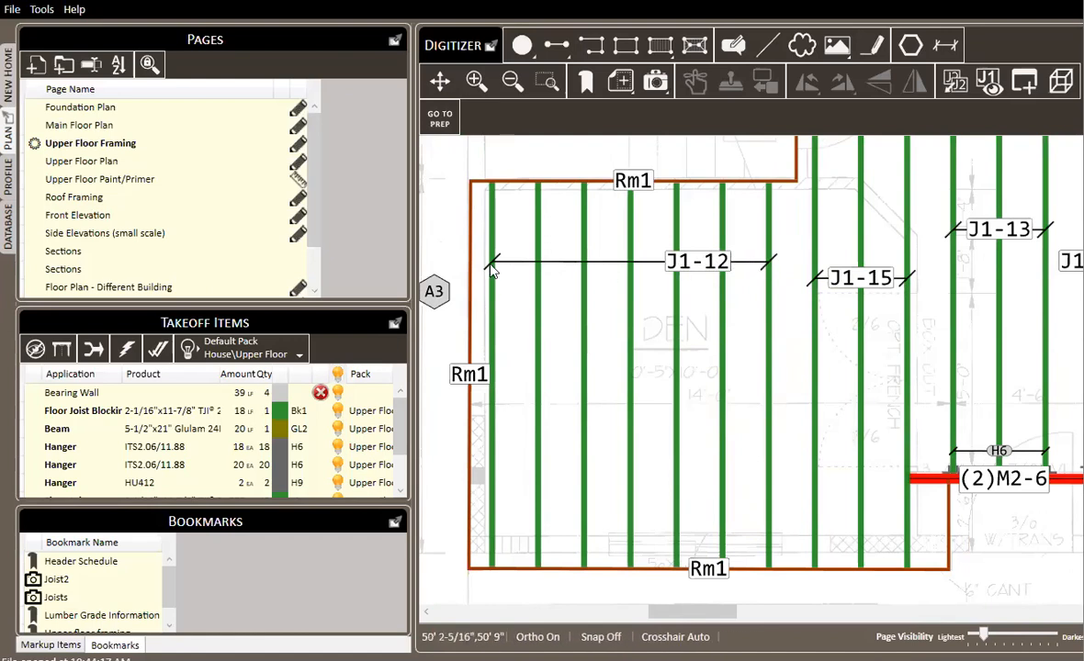
Step: Reposition the J1-12 joist group label to the lower-left part of the den, below the room title and dimensions
right_click(702, 266)
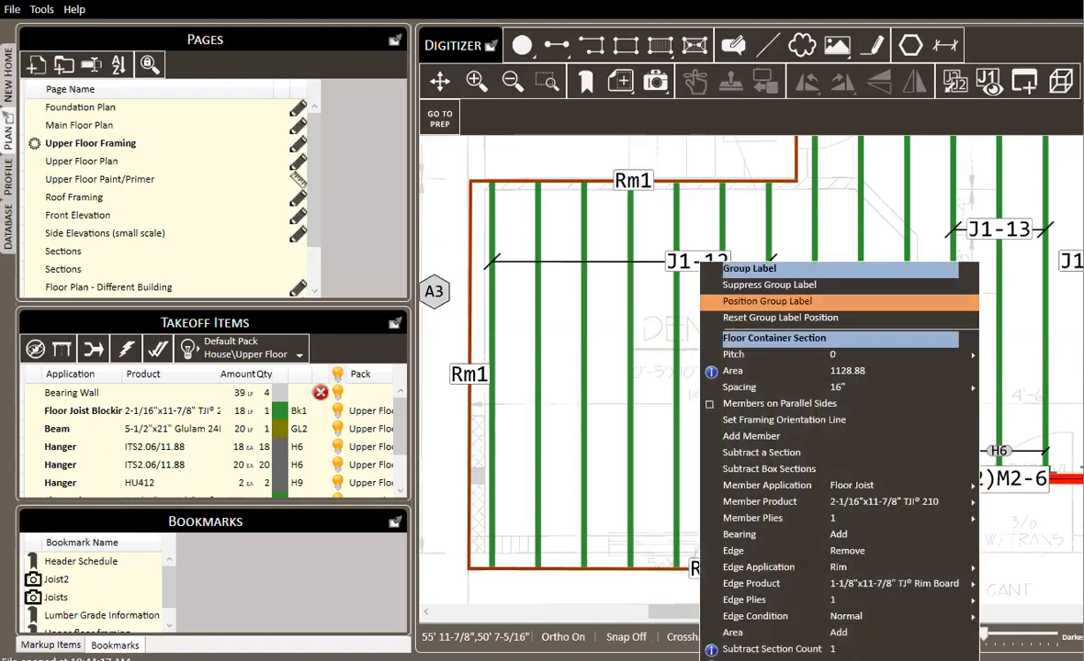
click(767, 300)
click(564, 463)
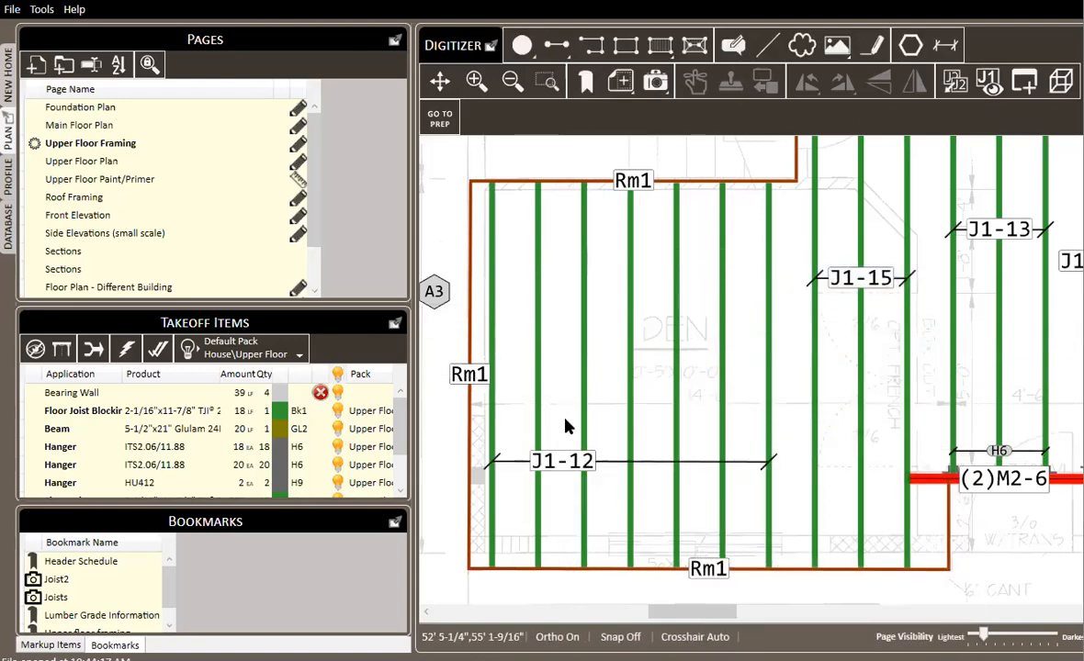
Step: Reposition the H6 hanger group label above the (2)M2-9 beam farther up and to the right
scroll(580, 431, down, 3)
scroll(751, 271, up, 4)
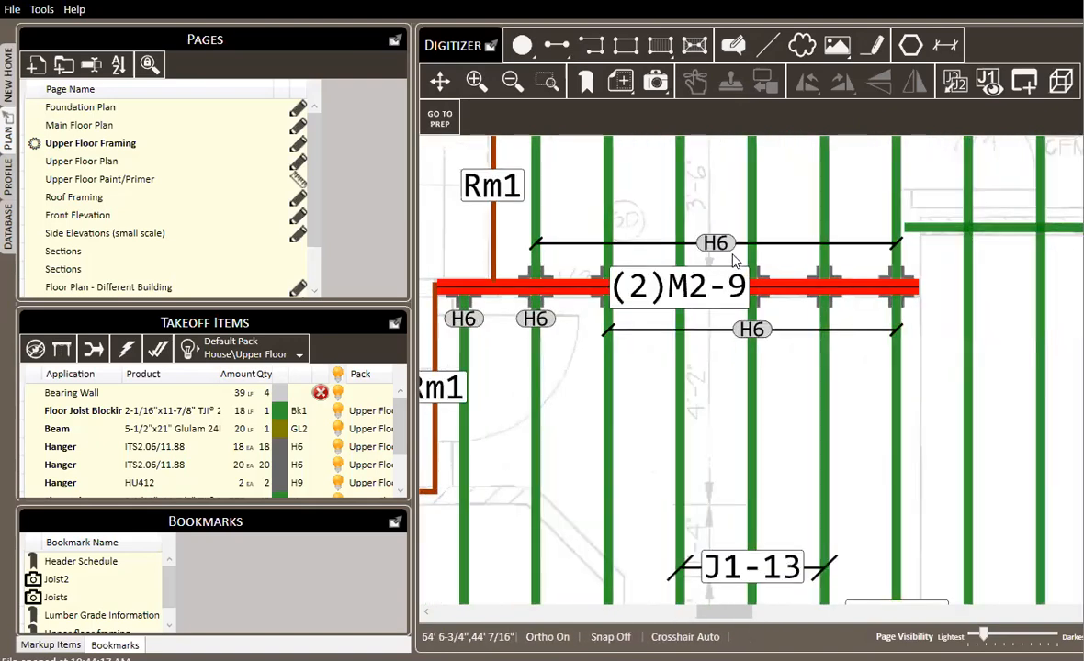
right_click(725, 248)
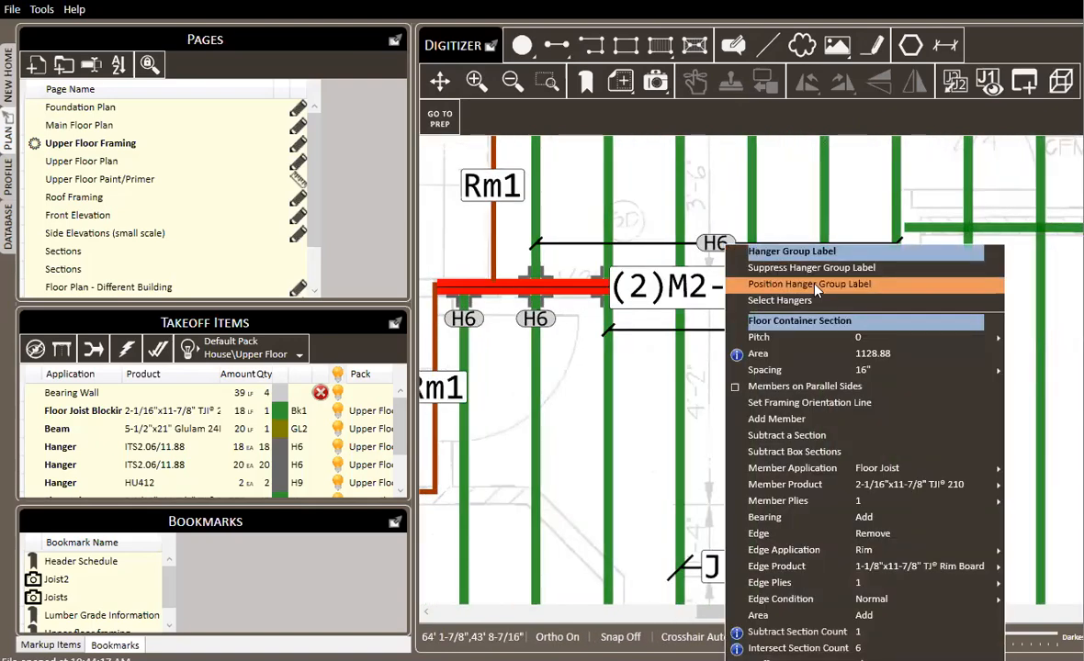
click(763, 284)
click(780, 203)
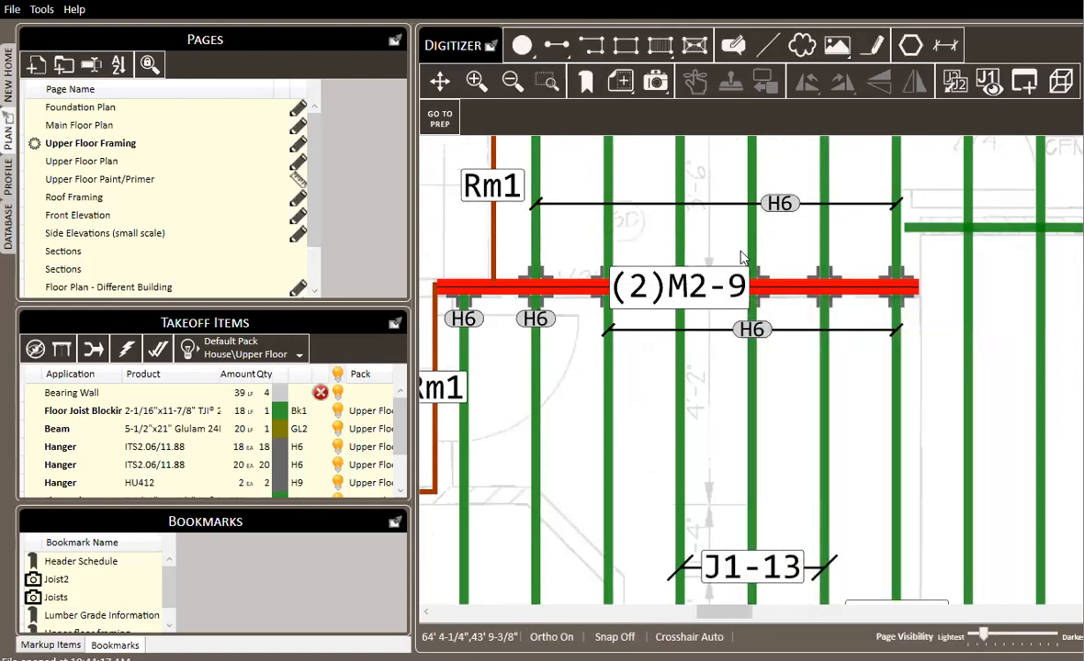
Step: Compare the page visibility setting of the Main Floor Plan with that of the Upper Floor Framing page
scroll(715, 294, down, 3)
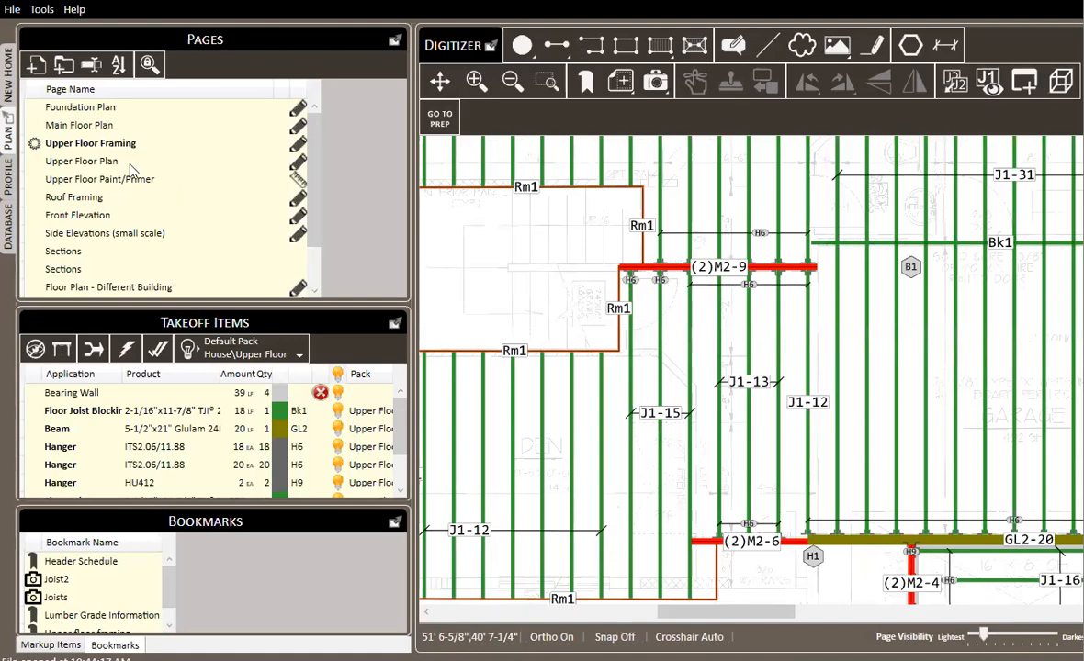
click(92, 129)
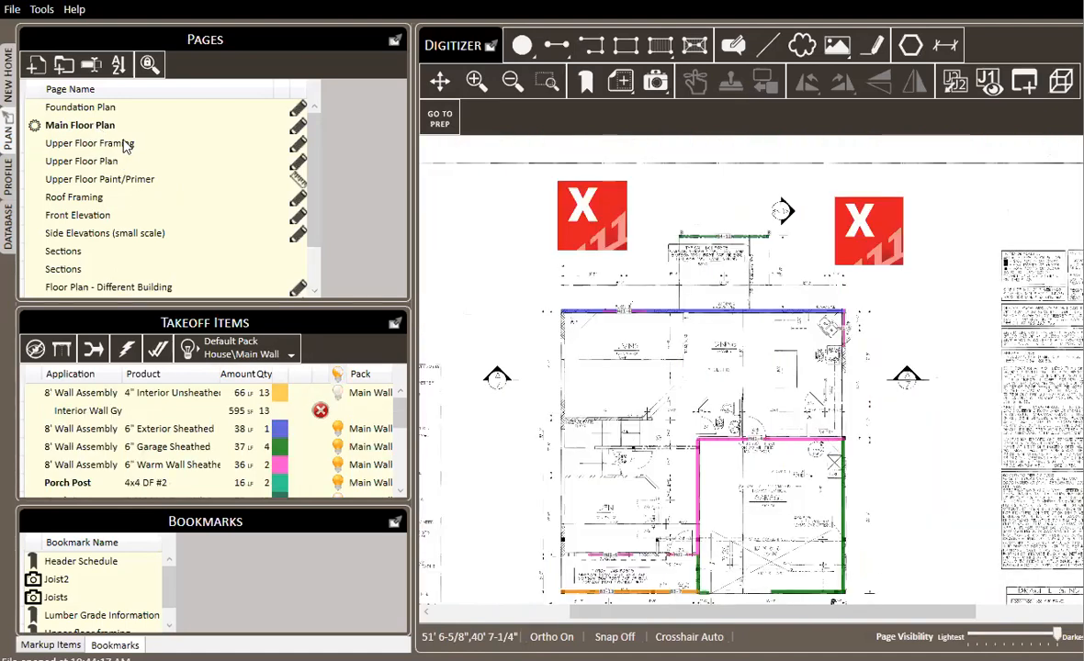
click(126, 144)
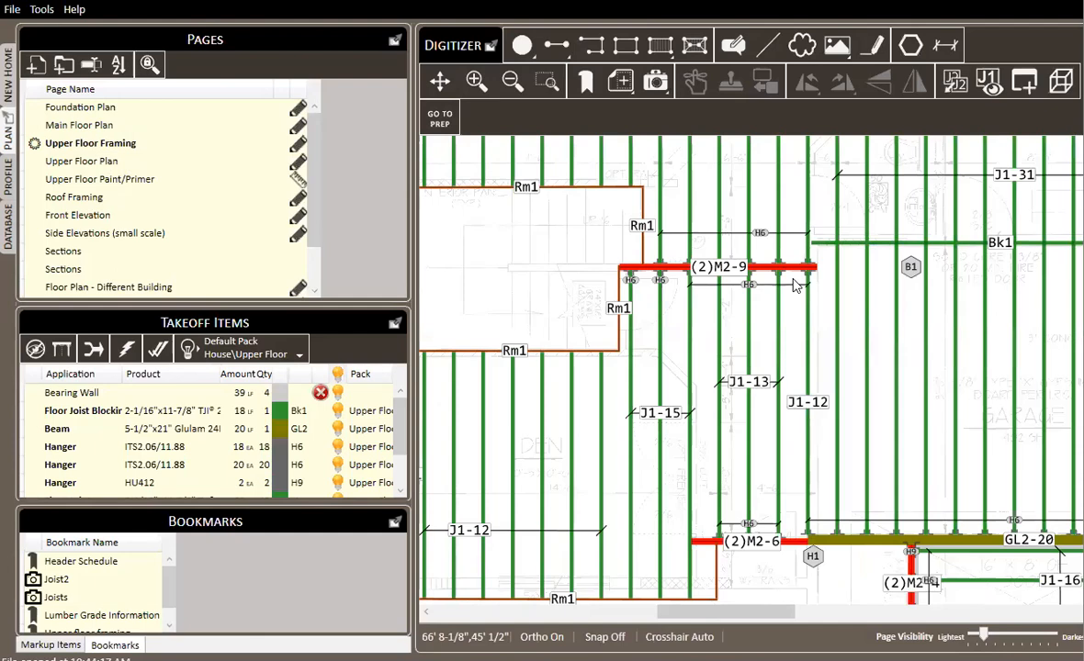
Step: Open the Main Floor Plan page and bring the garage walls into view
click(96, 128)
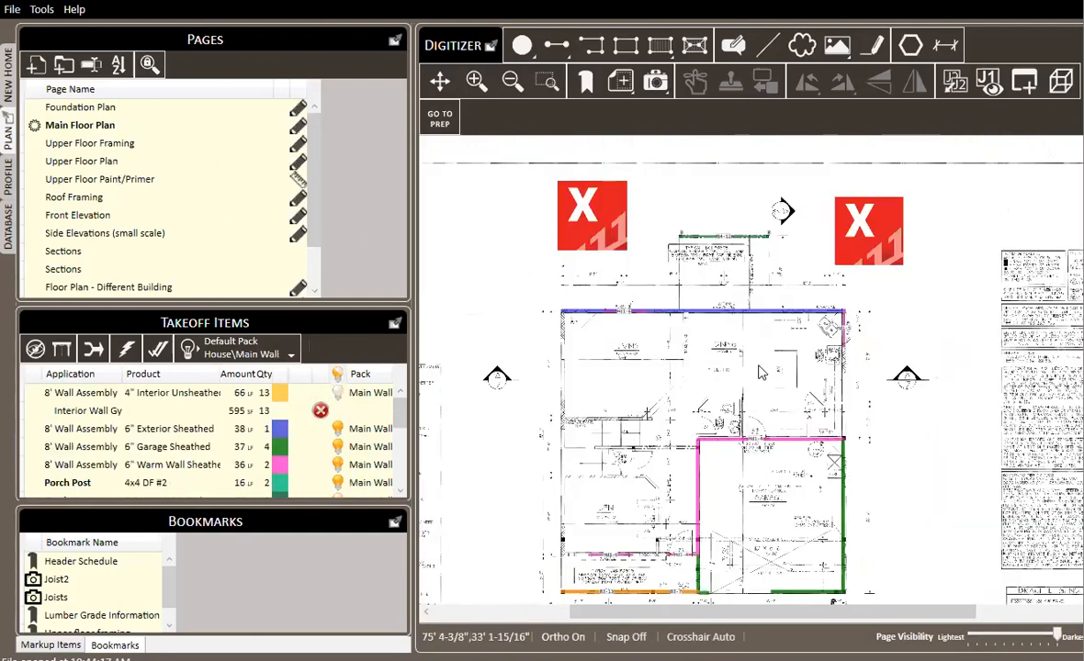
scroll(776, 508, up, 4)
drag(774, 509, 723, 358)
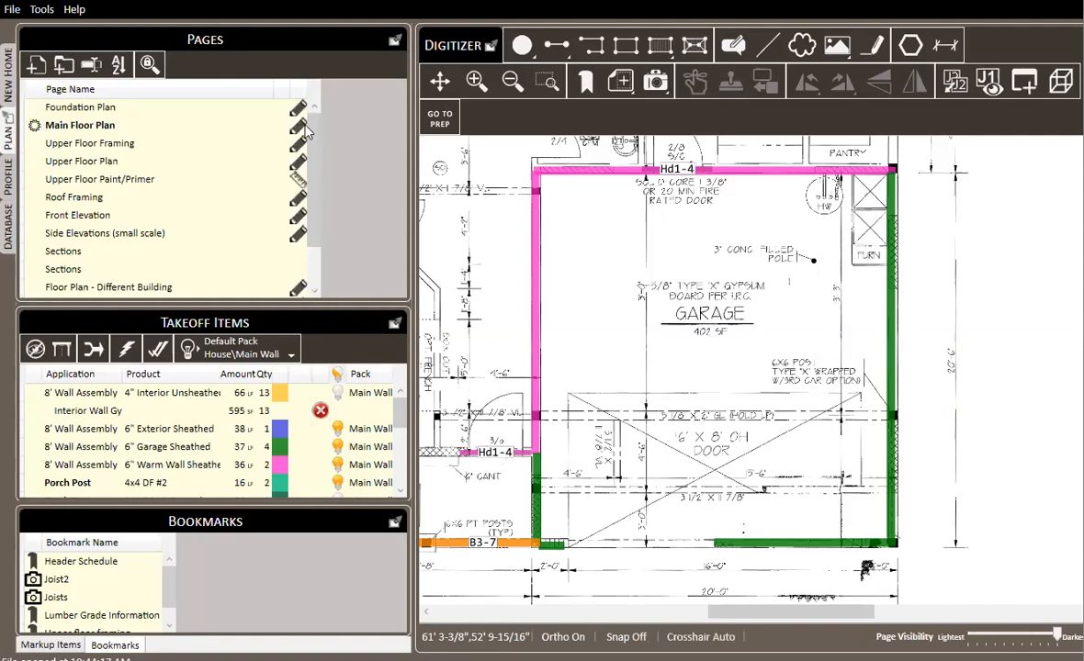
Step: Review the wall assemblies under Main Wall in the House list and return to the plan
click(7, 83)
click(36, 128)
click(32, 129)
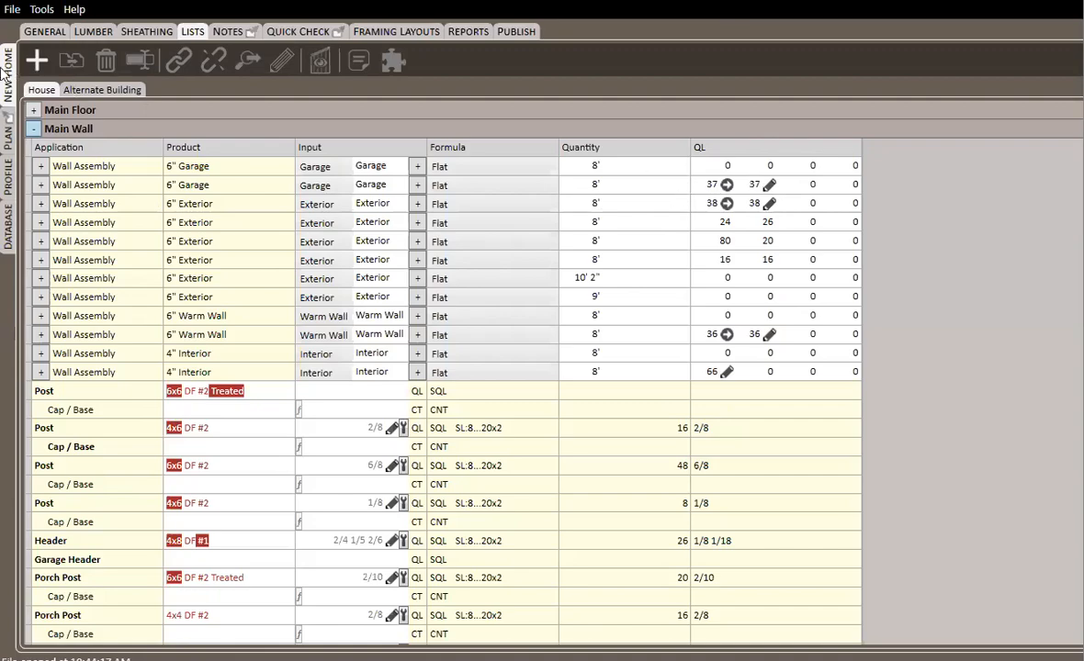
click(11, 129)
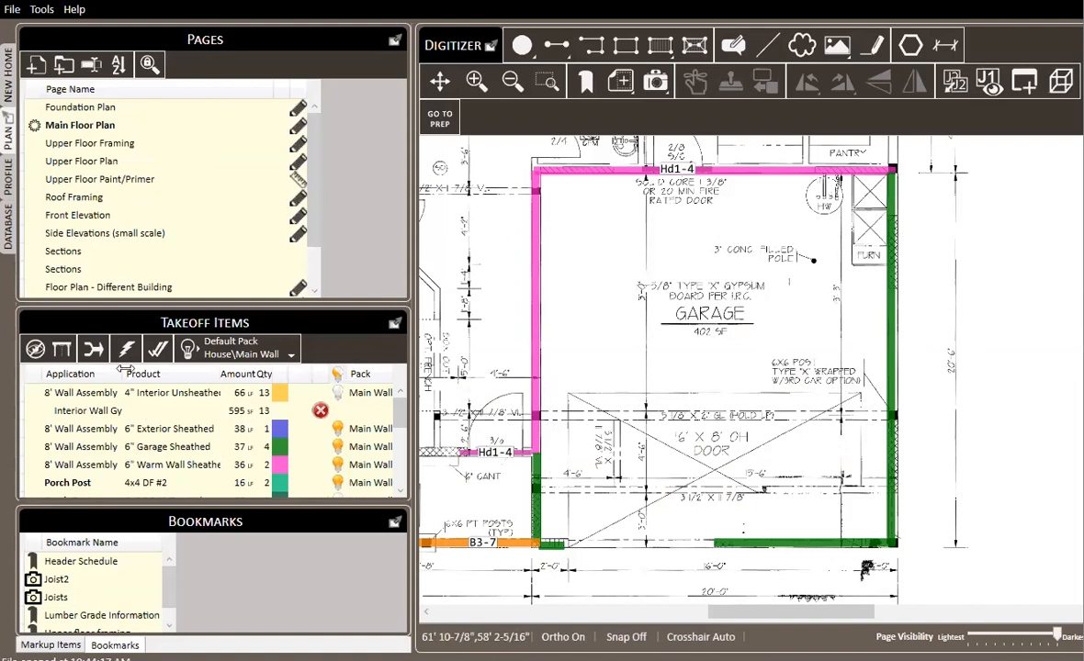
Step: Set the left height of the 6" Garage Sheathed wall assembly to 9 with the Flat wall style
click(156, 451)
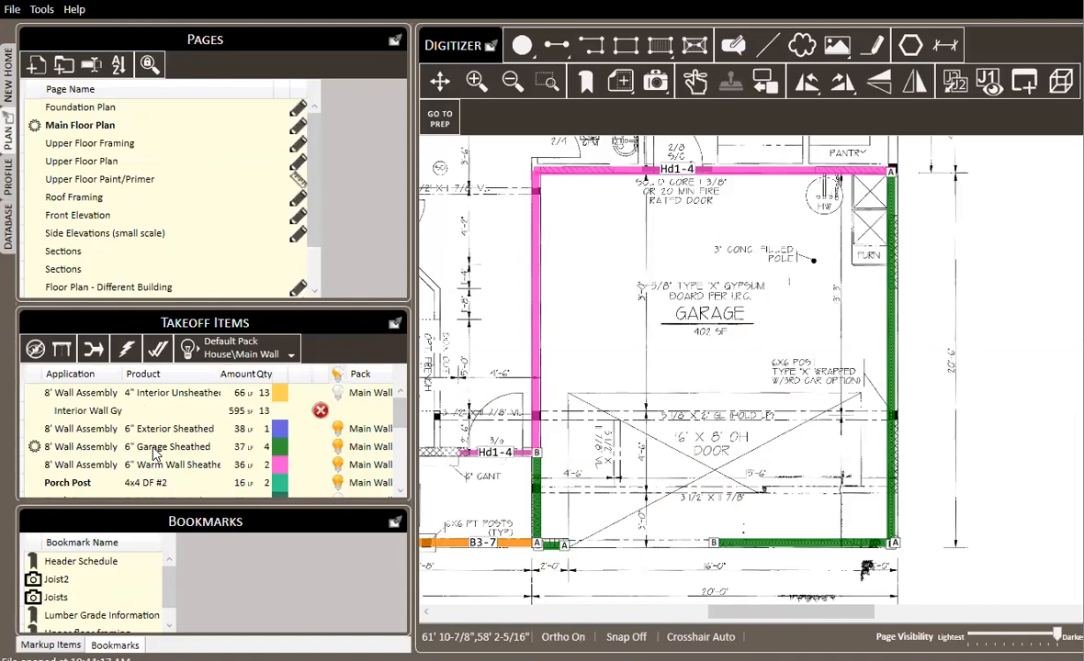
right_click(156, 452)
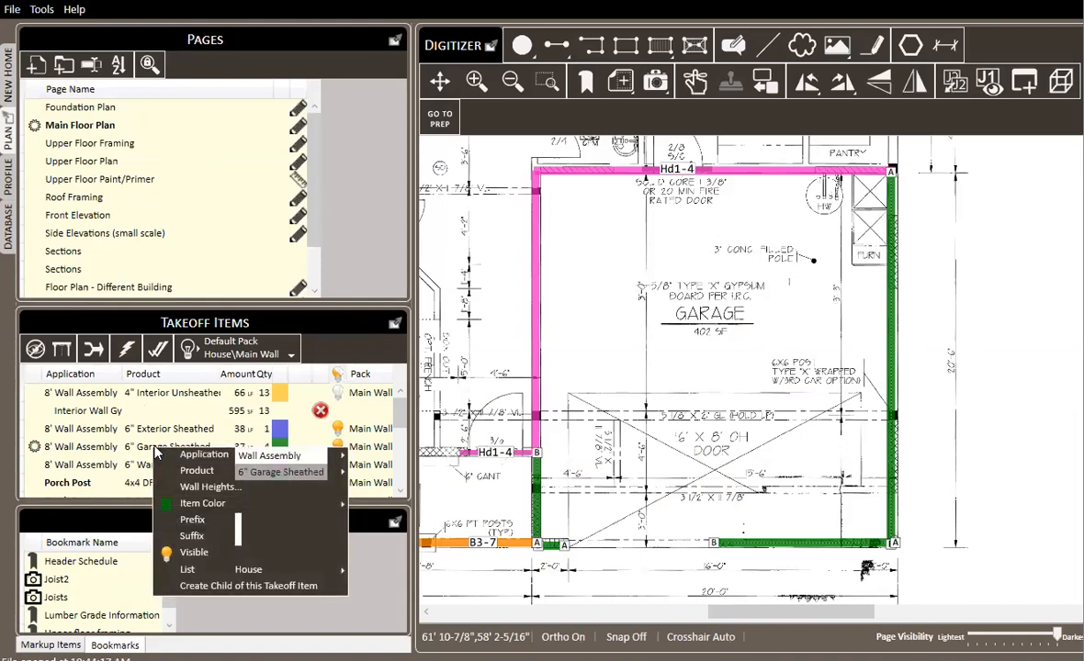
click(207, 488)
click(539, 345)
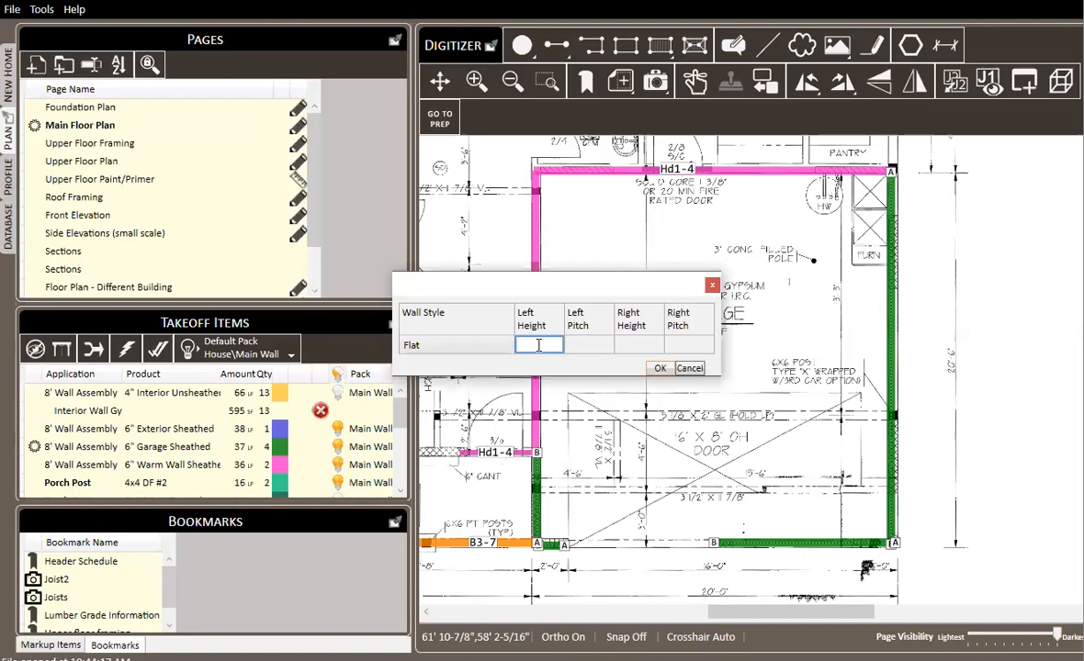
text(9)
click(659, 368)
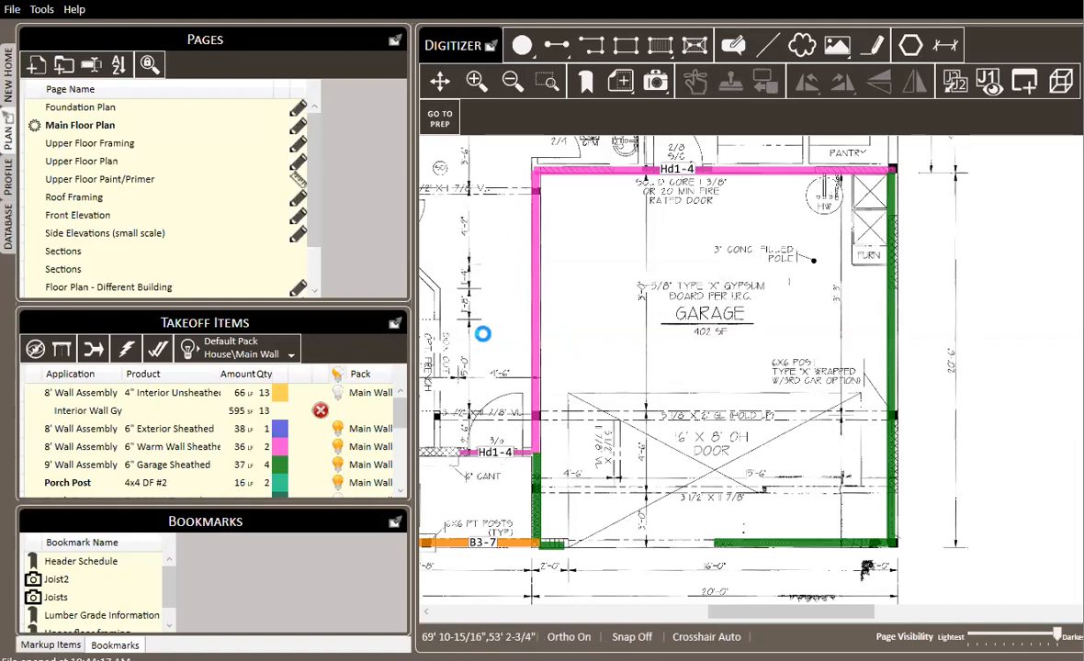
Step: Review the garage stud and sheathing entries under Main Wall Materials in the materials report and close it
scroll(491, 496, down, 10)
scroll(495, 277, down, 10)
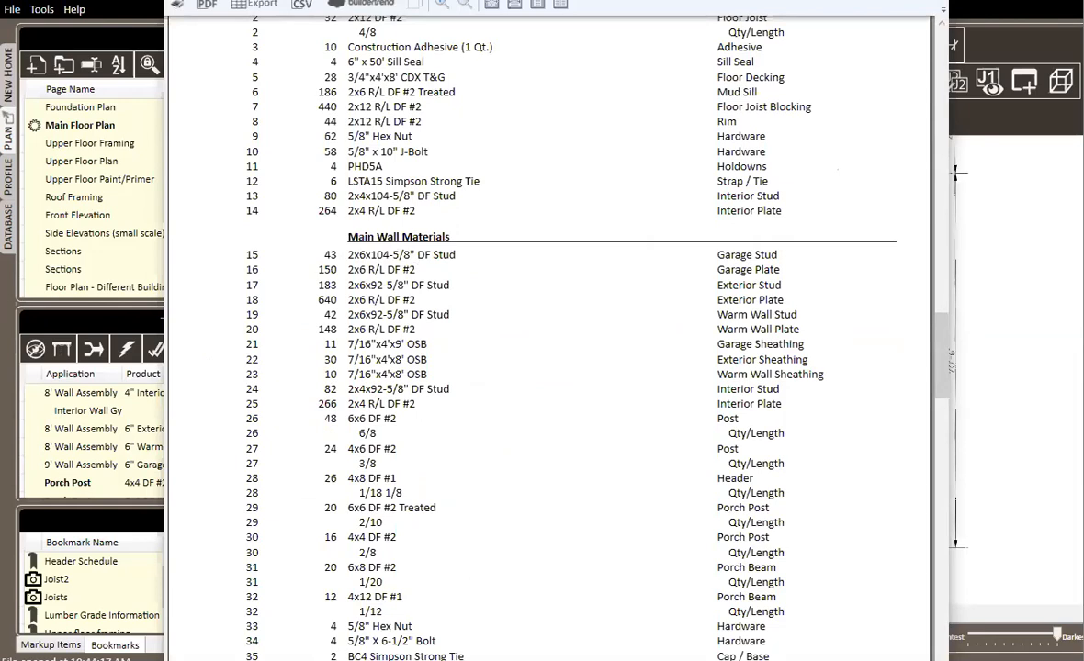
click(933, 1)
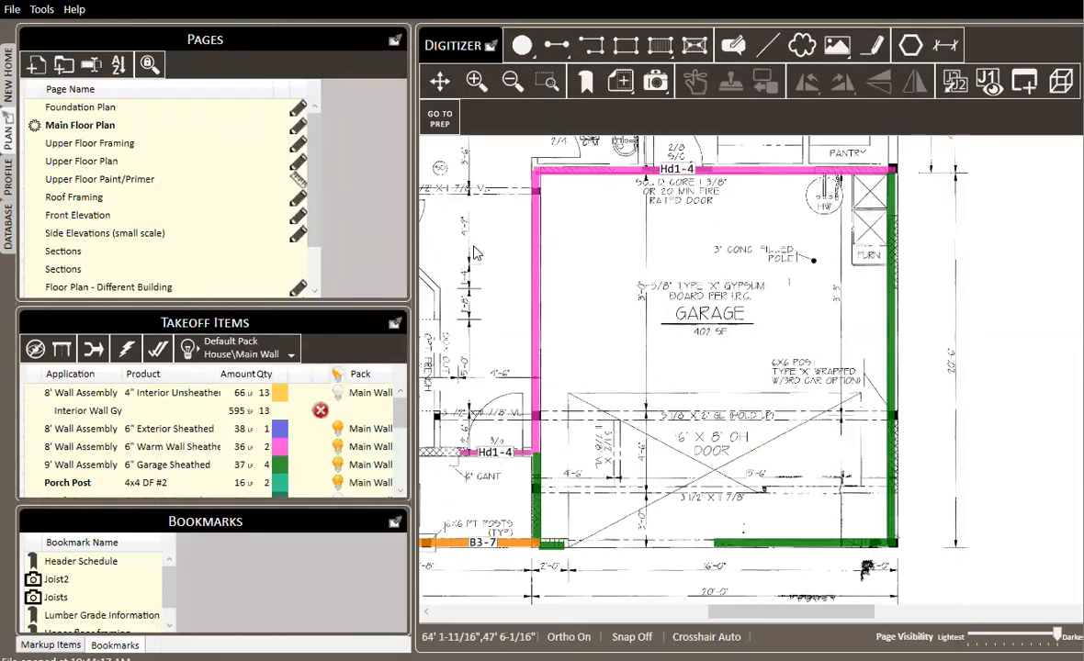
Step: Draw a vertical segment about 14' 7" long just outside the garage's right wall
click(555, 46)
click(948, 184)
click(969, 450)
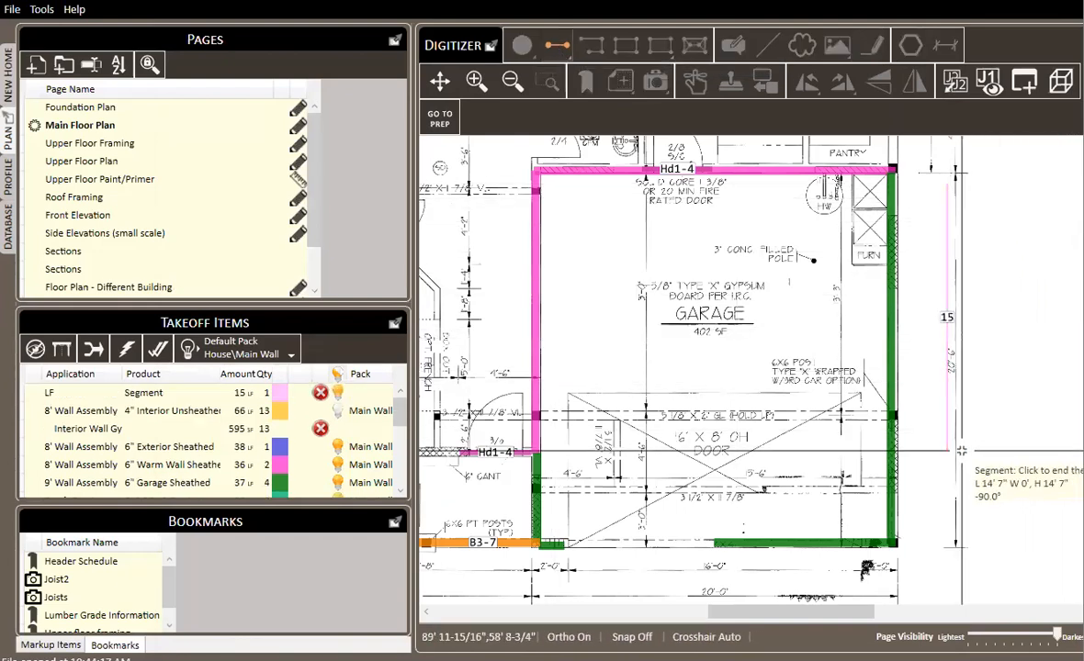
Step: Assign the Wall Assembly application to the new segment and check the item's available options
right_click(140, 394)
mouse_move(275, 396)
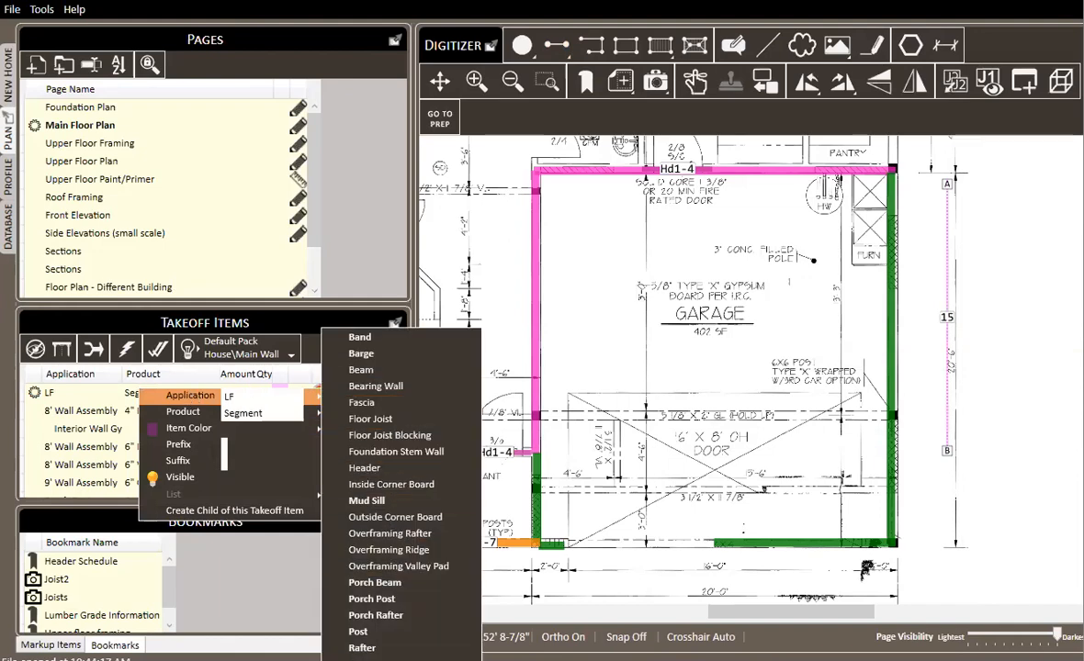
click(377, 659)
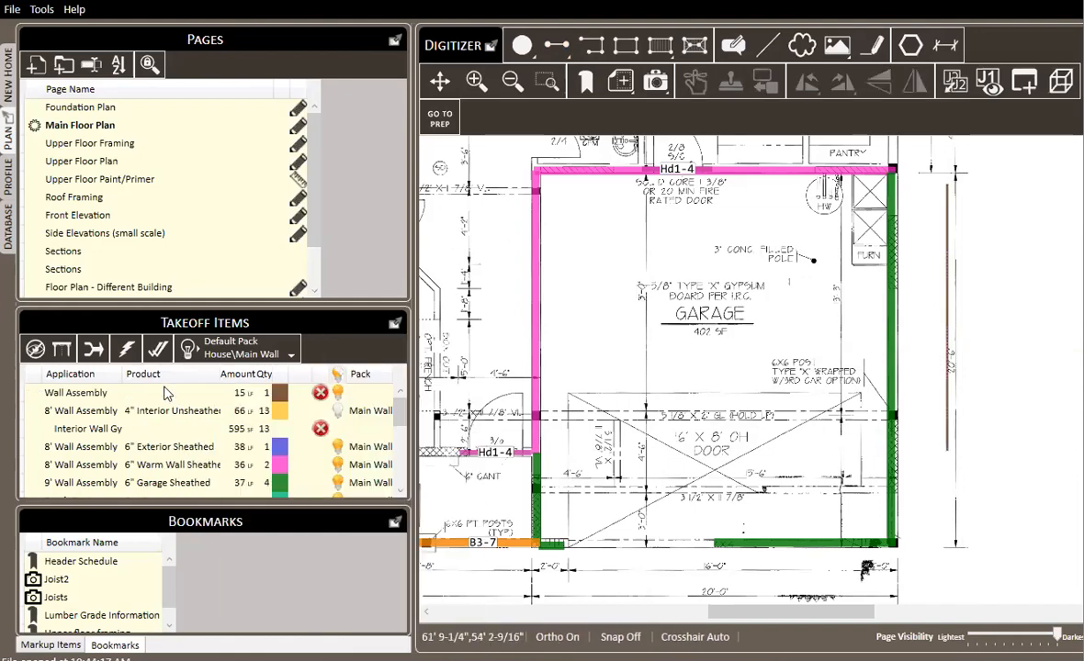
right_click(94, 395)
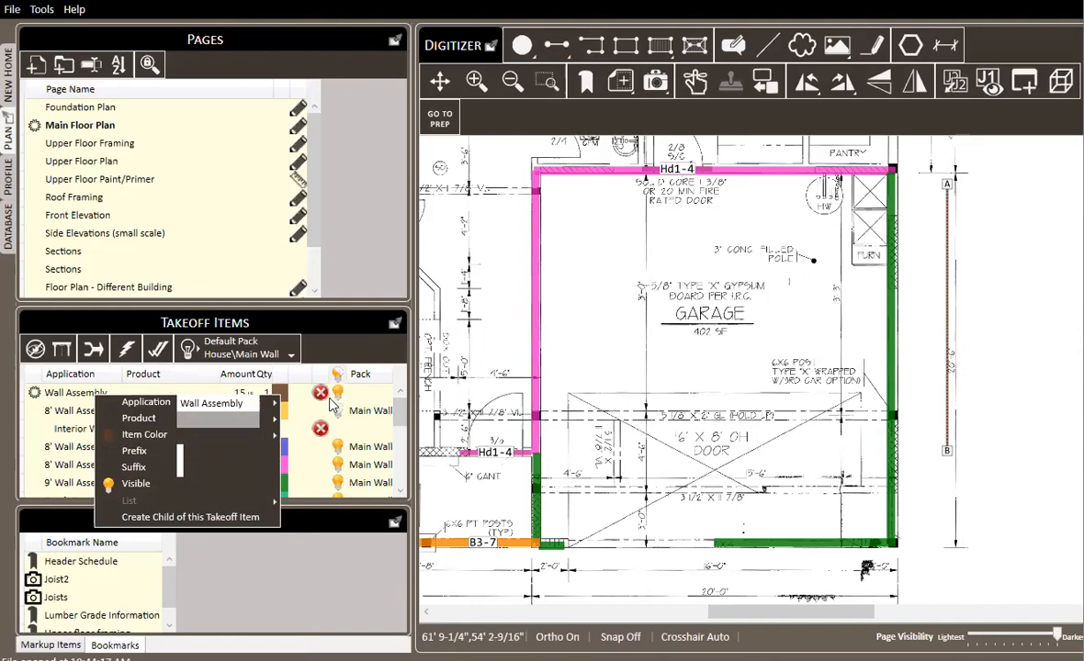
click(472, 237)
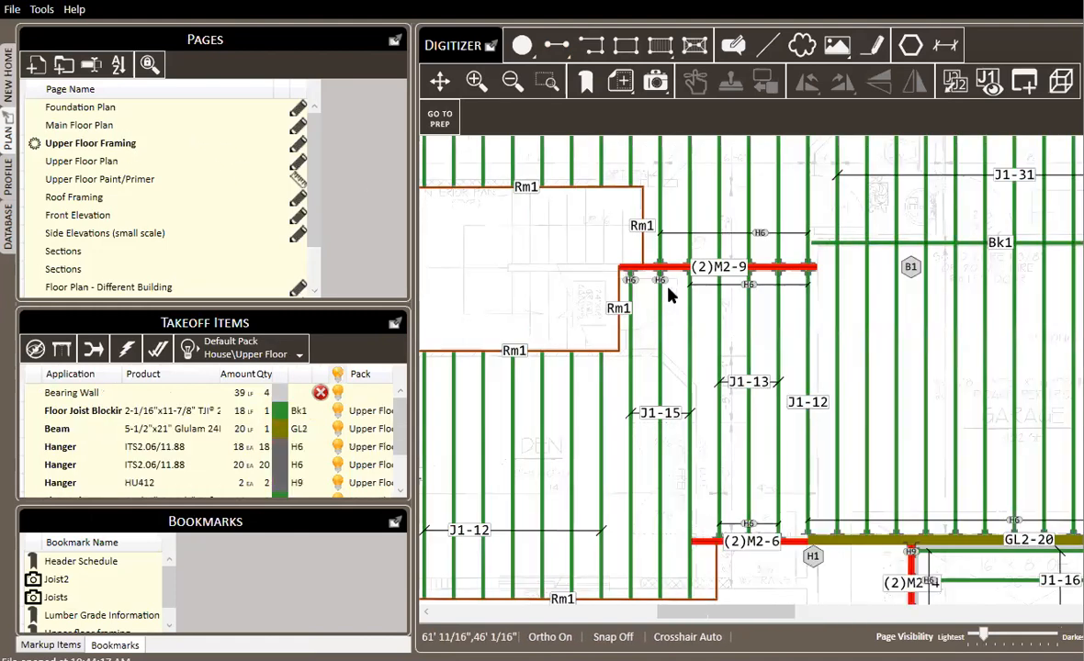
scroll(714, 249, down, 5)
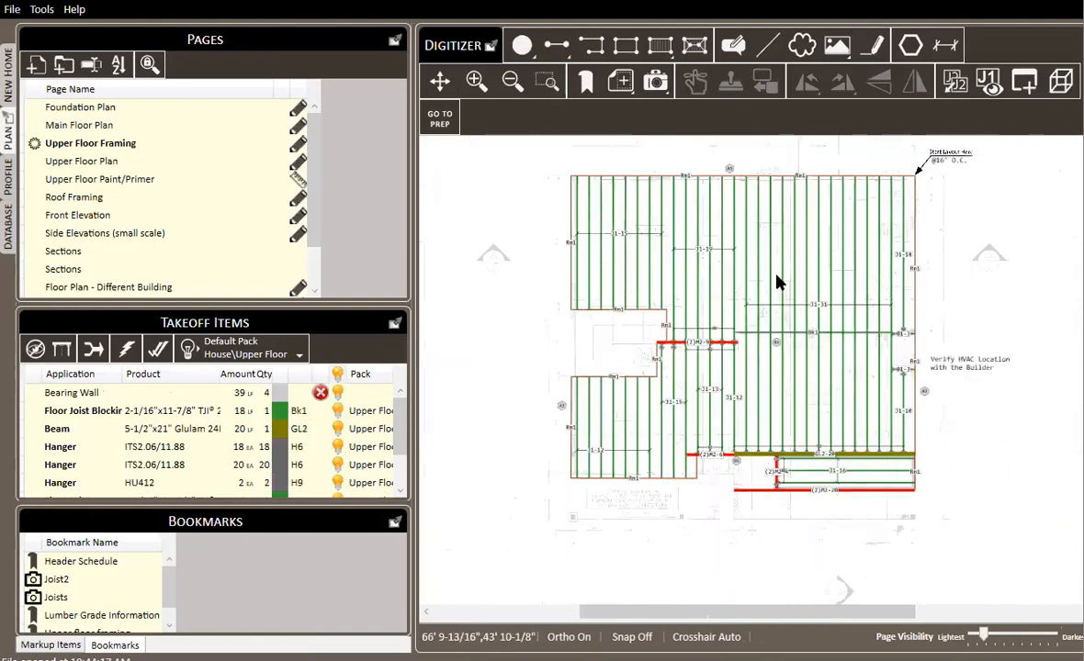
drag(748, 305, 735, 313)
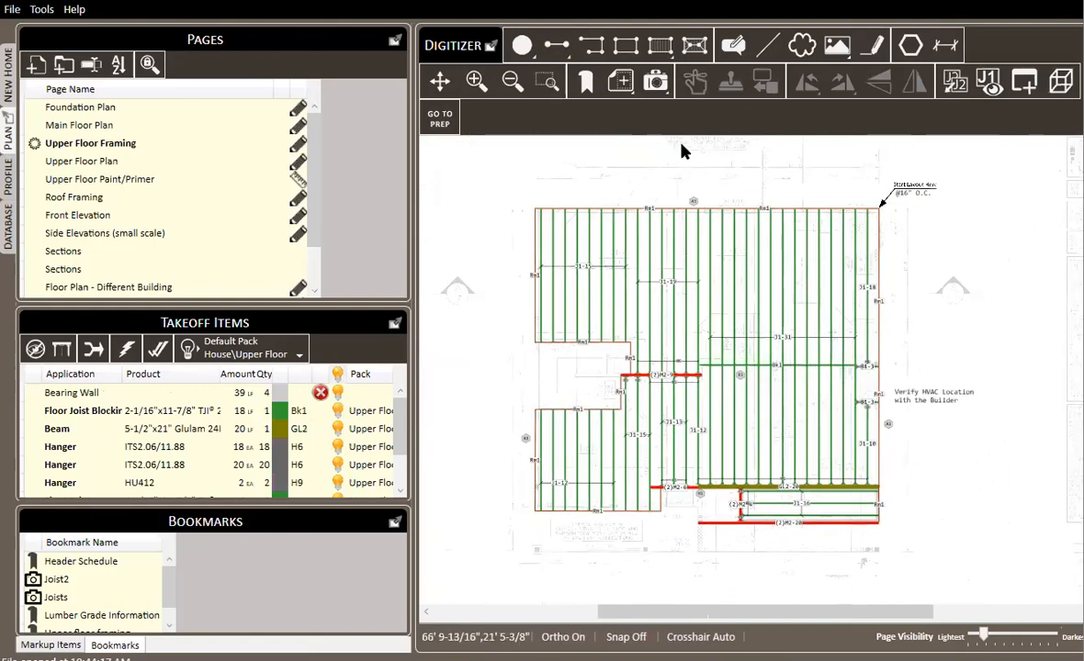
Step: Capture the whole upper floor joist plan as a framing layout titled "Upper Floor Framing"
click(658, 83)
click(507, 166)
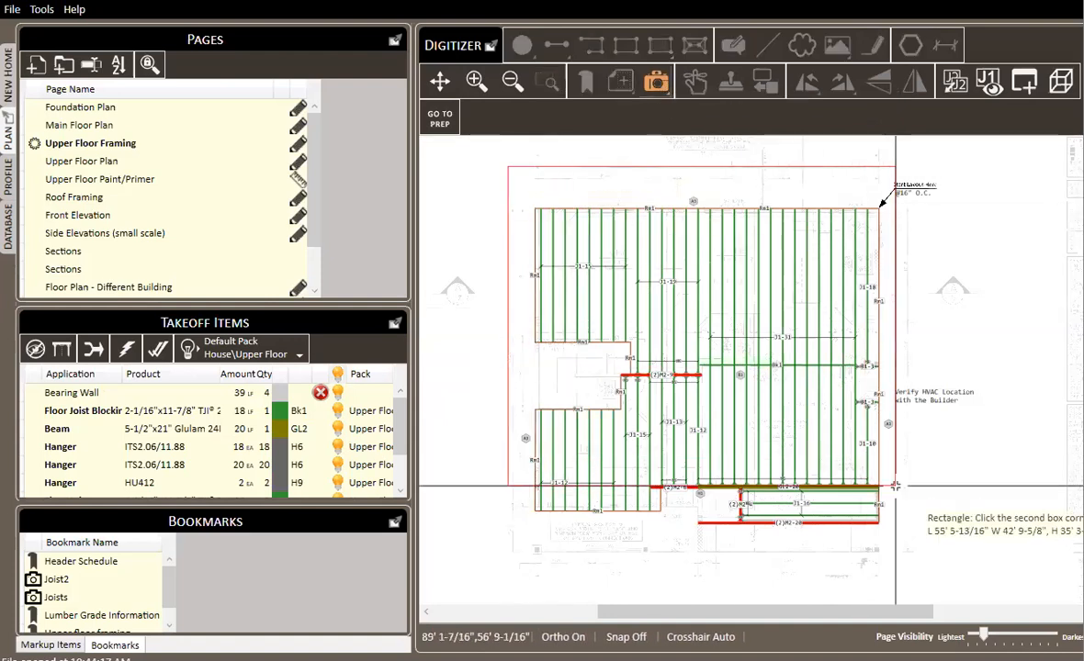
click(980, 559)
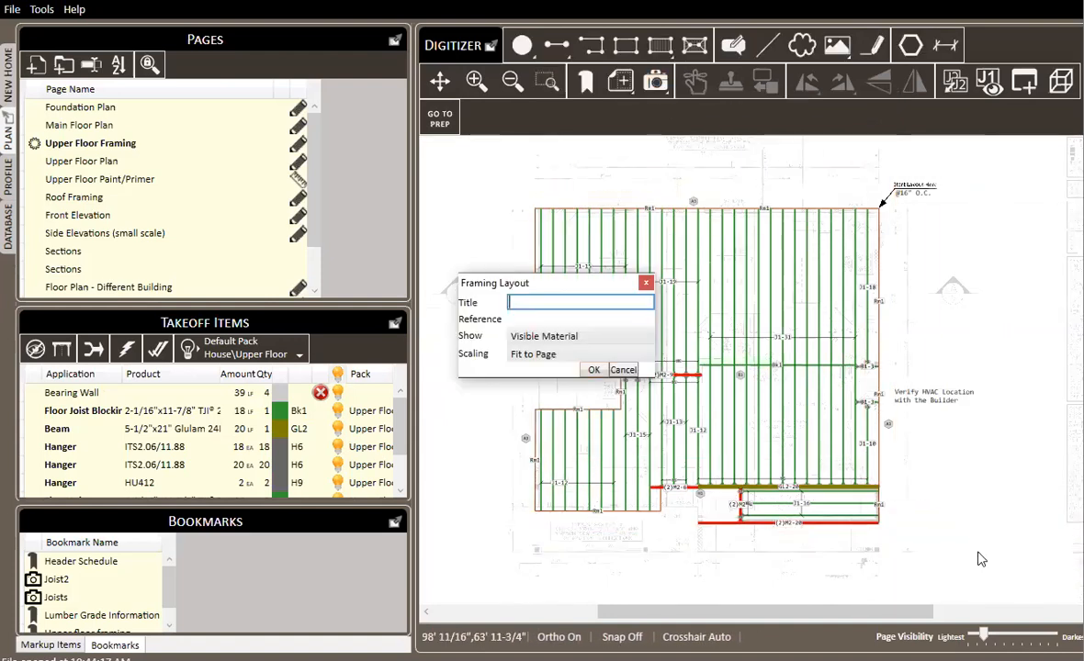
text(Upper Floor Framing)
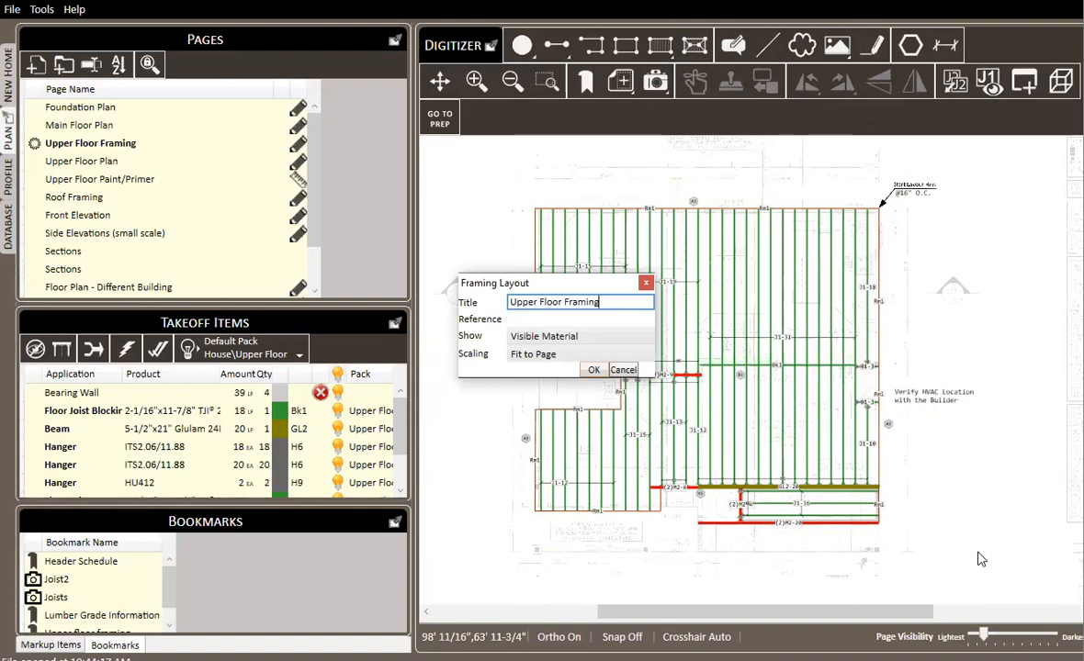
key(Return)
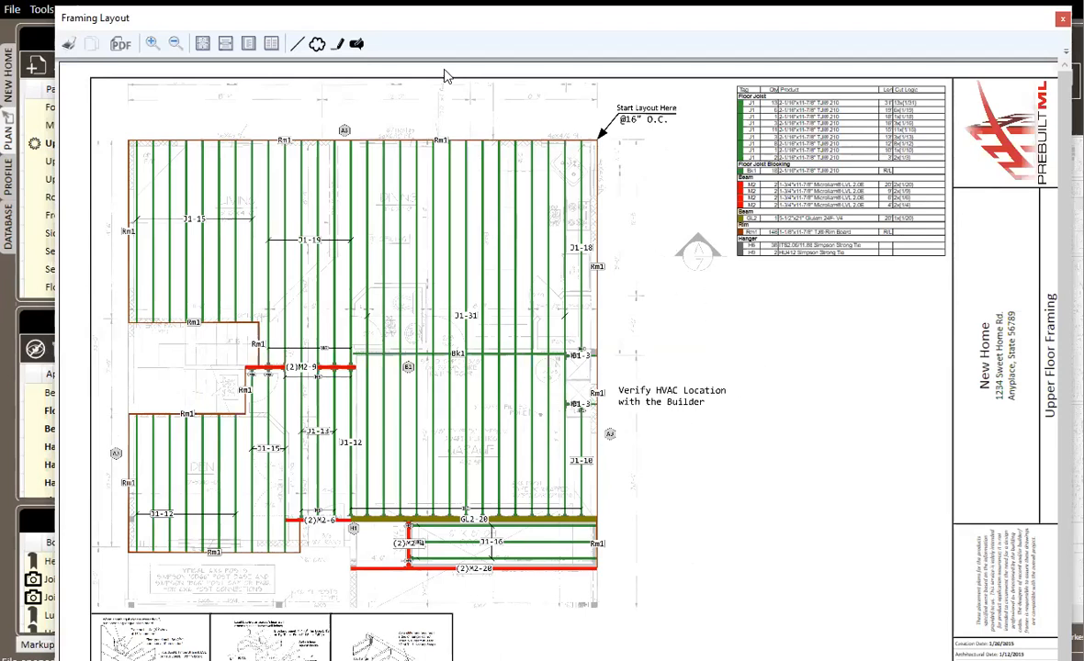
Step: Draw a cloud around the "Verify HVAC Location with the Builder" text and an open cloud line across the lower part of the material table
click(317, 45)
mouse_move(633, 345)
mouse_down()
mouse_move(573, 392)
mouse_move(629, 469)
mouse_move(760, 430)
mouse_move(744, 369)
mouse_move(758, 363)
mouse_up()
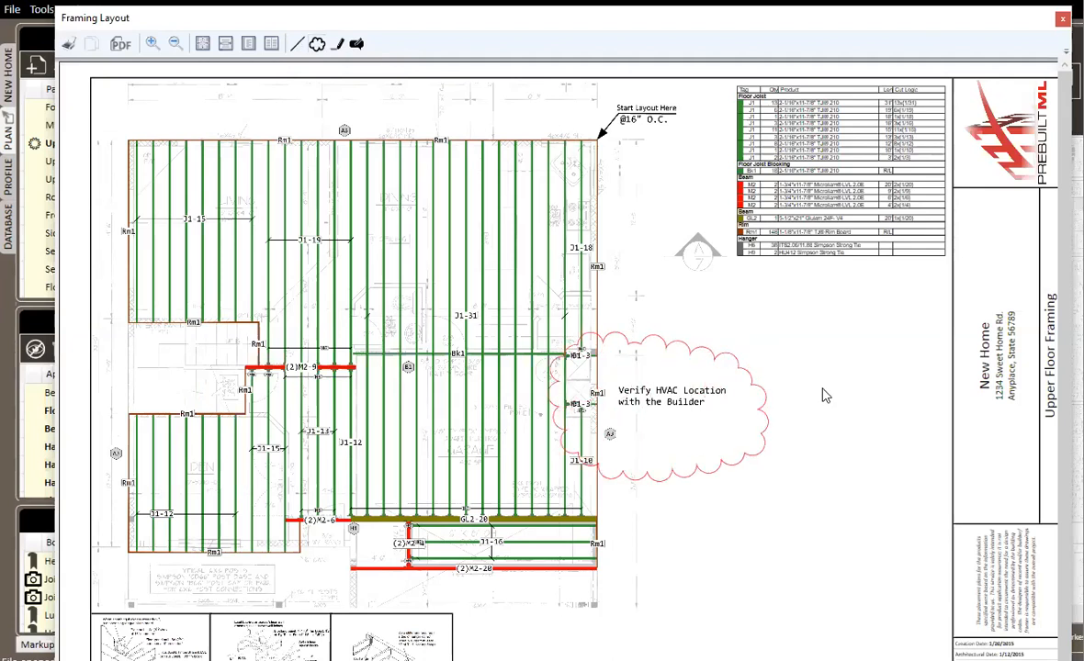
click(317, 43)
drag(723, 180, 752, 170)
click(707, 251)
click(754, 294)
click(832, 315)
click(938, 273)
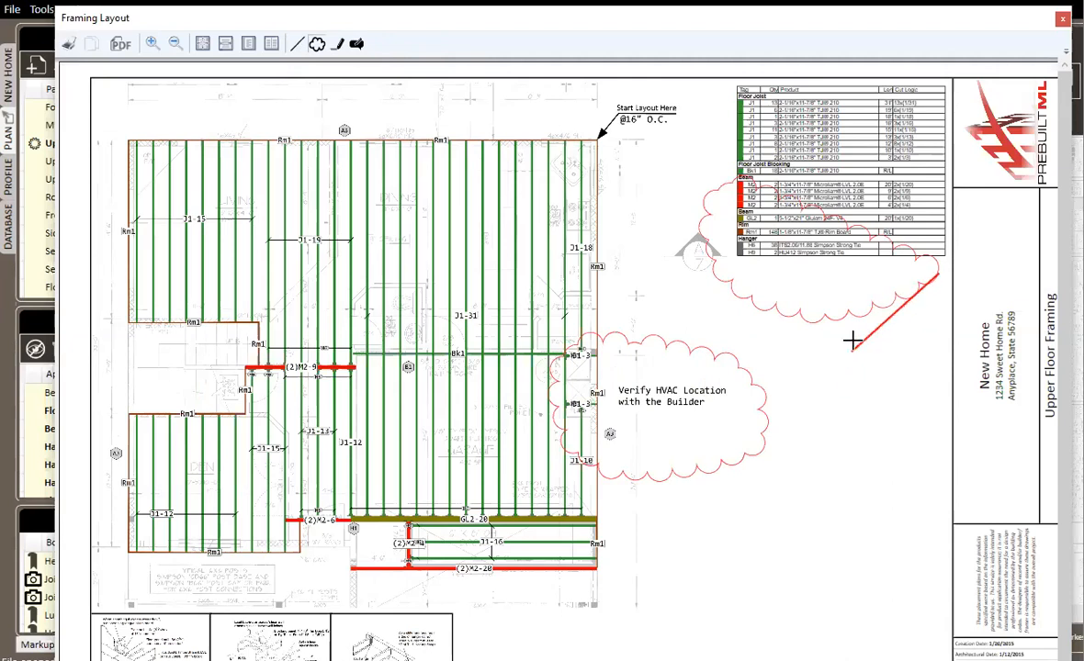
key(Escape)
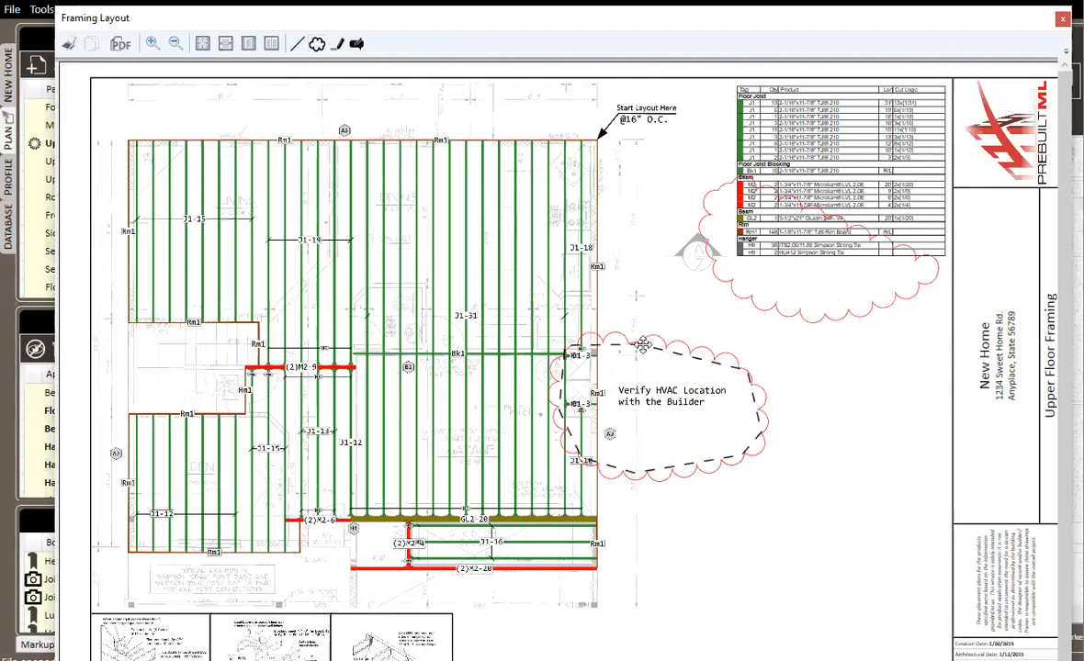
Step: Give the cloud around the HVAC text a yellow background and a border size of 5
right_click(644, 353)
mouse_move(698, 359)
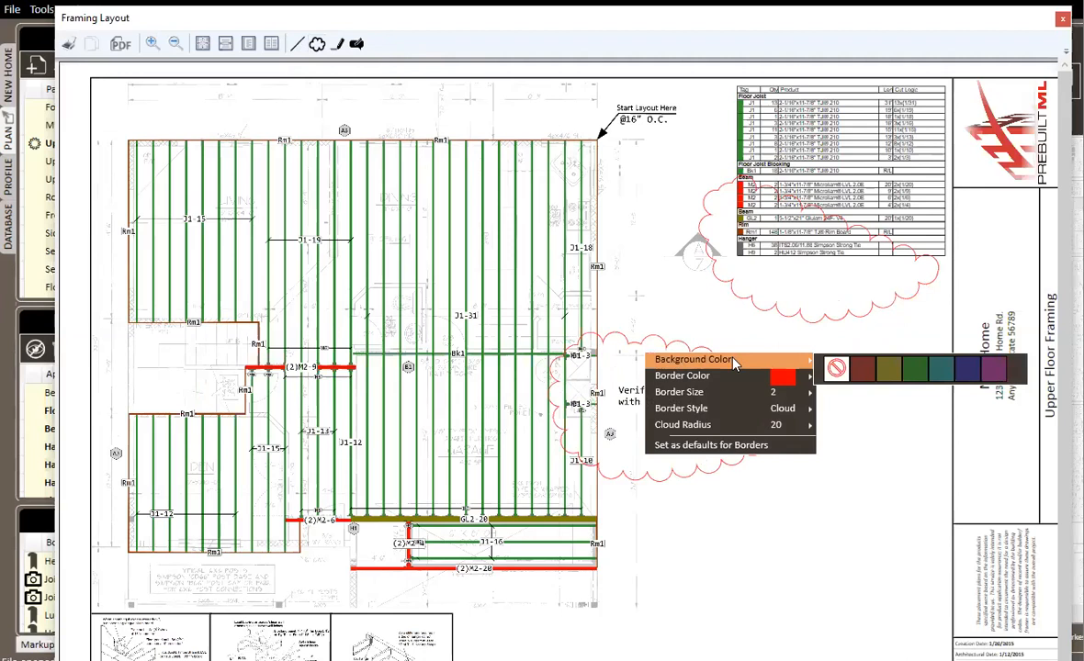
click(890, 370)
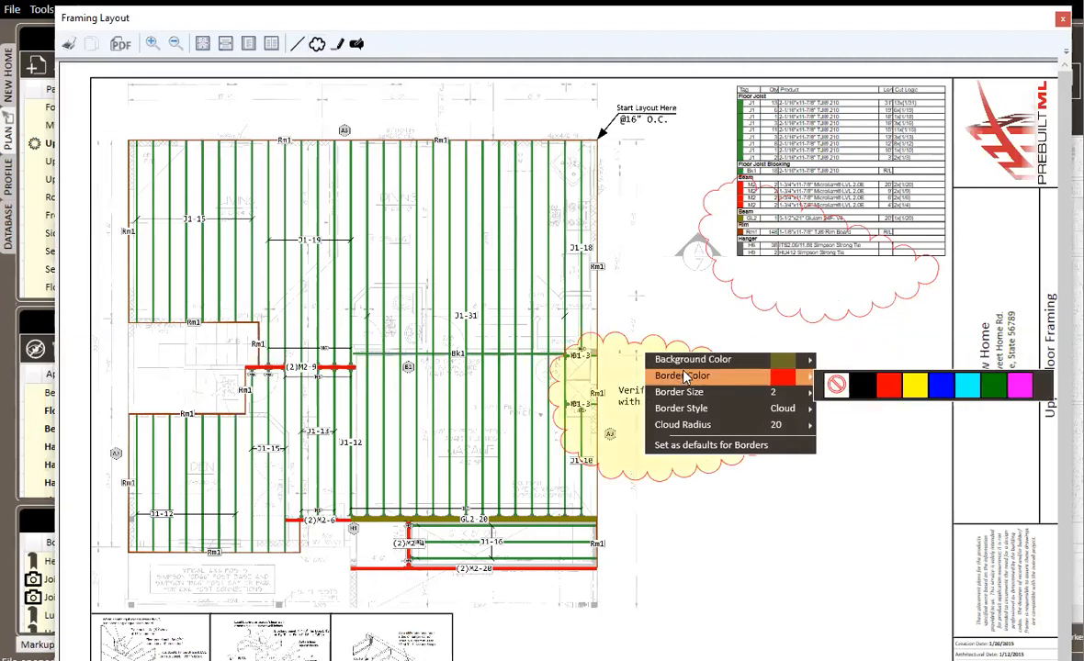
mouse_move(768, 397)
click(836, 447)
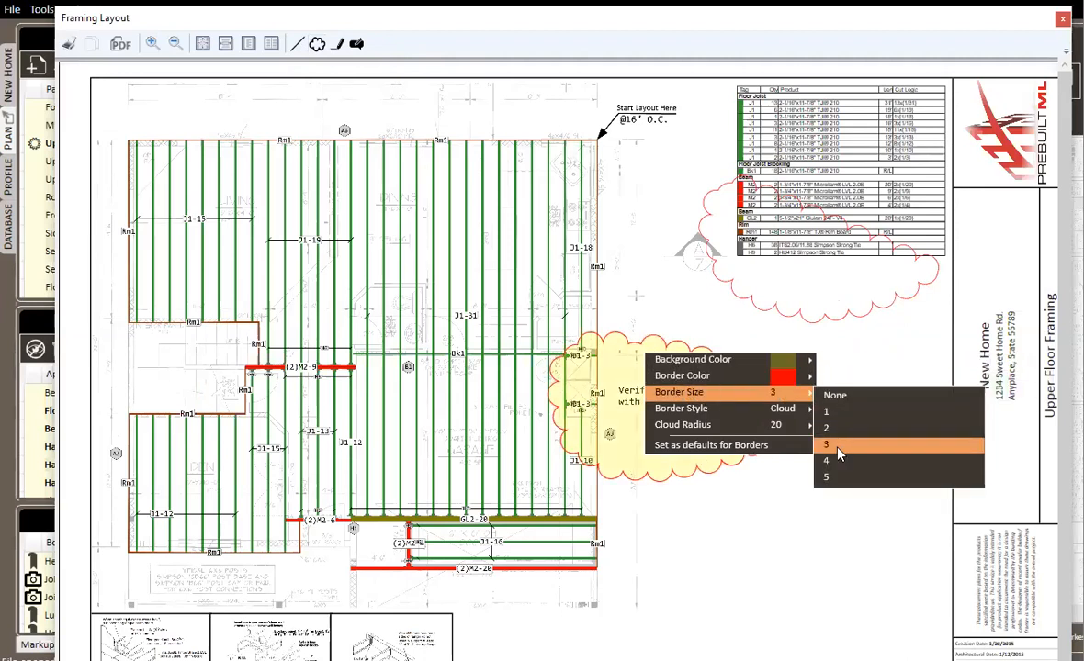
click(841, 477)
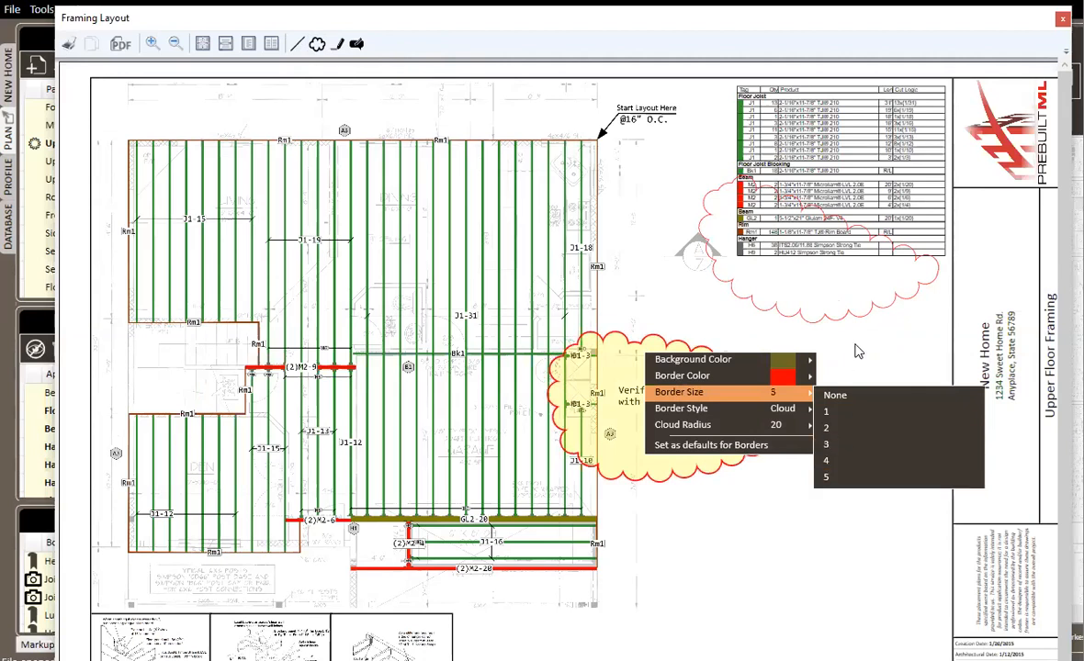
click(856, 349)
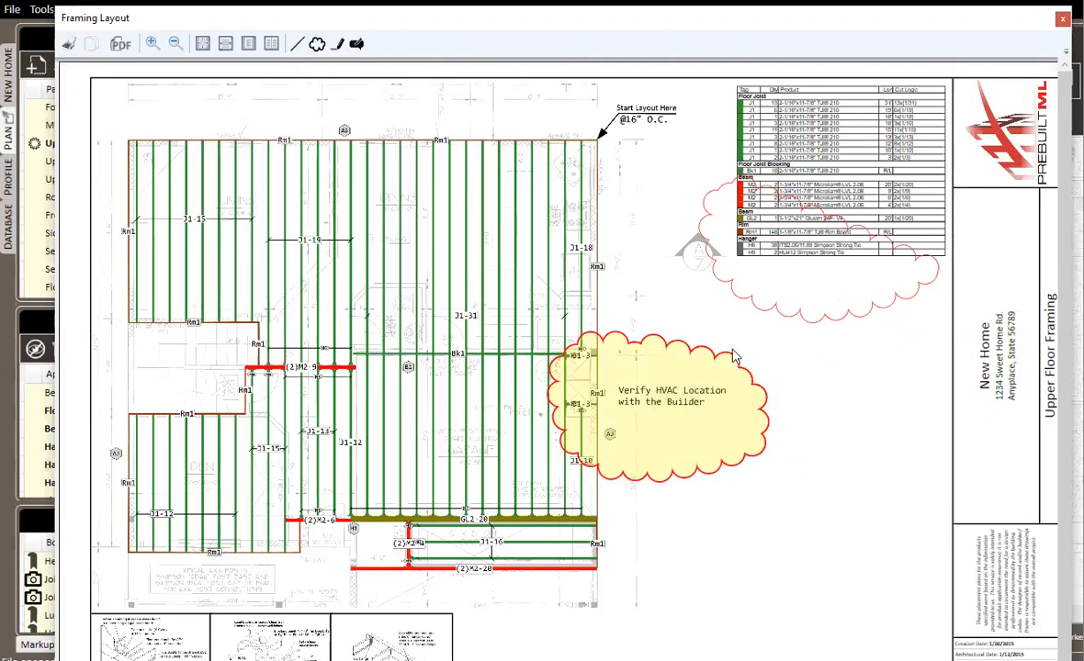
Step: Start a new note reading "Here is a note." and set its text to size 22
click(357, 45)
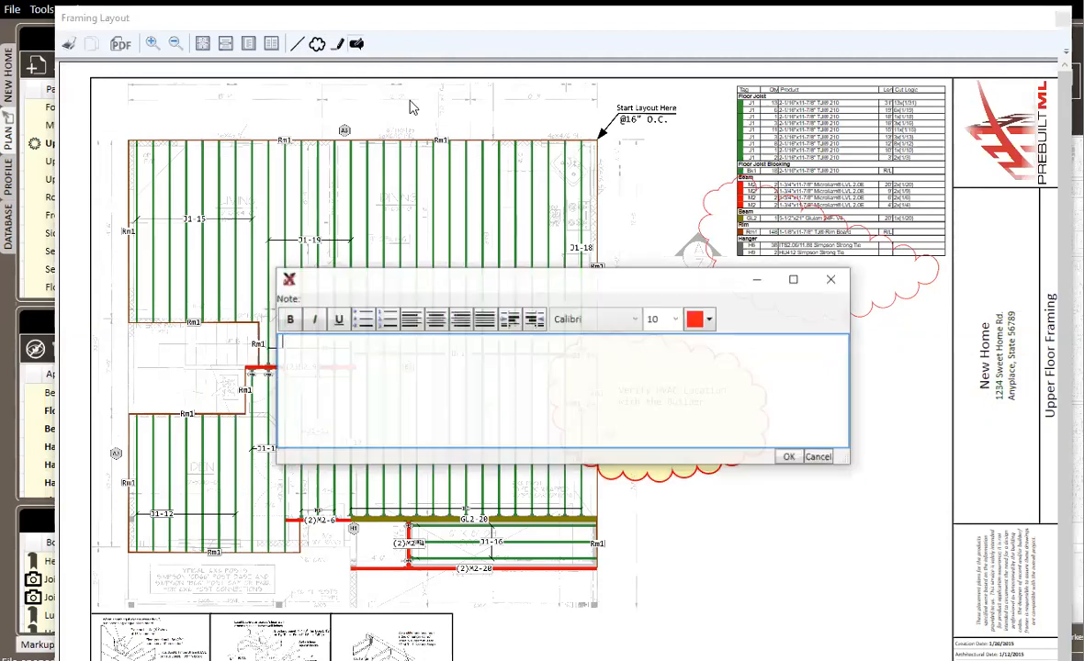
text(Here is)
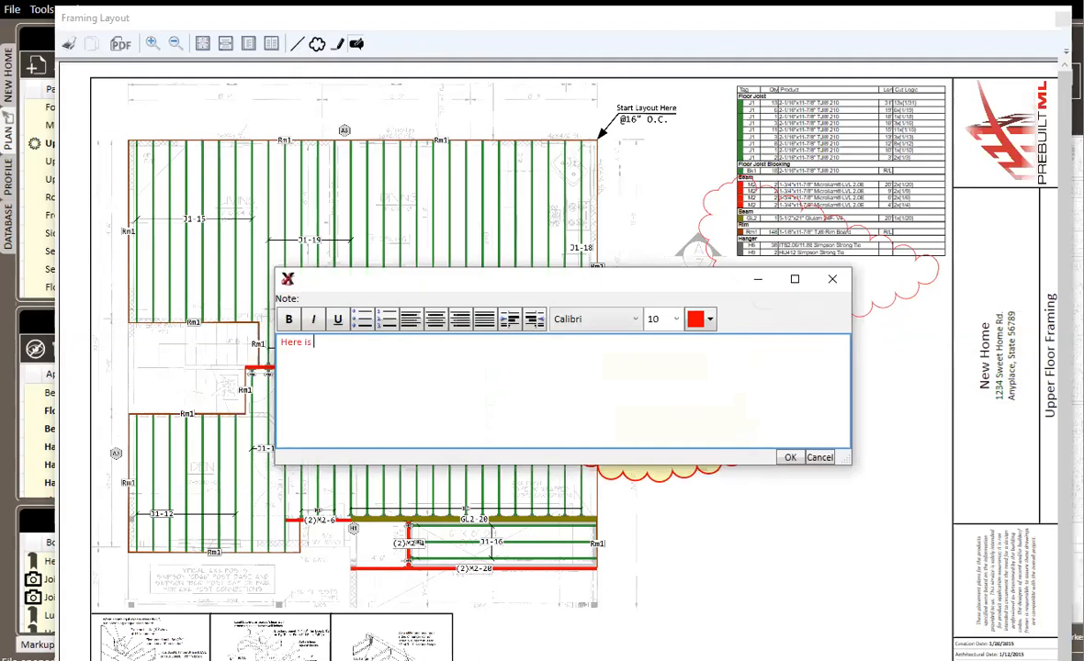
text( a note.)
drag(365, 341, 278, 341)
click(675, 320)
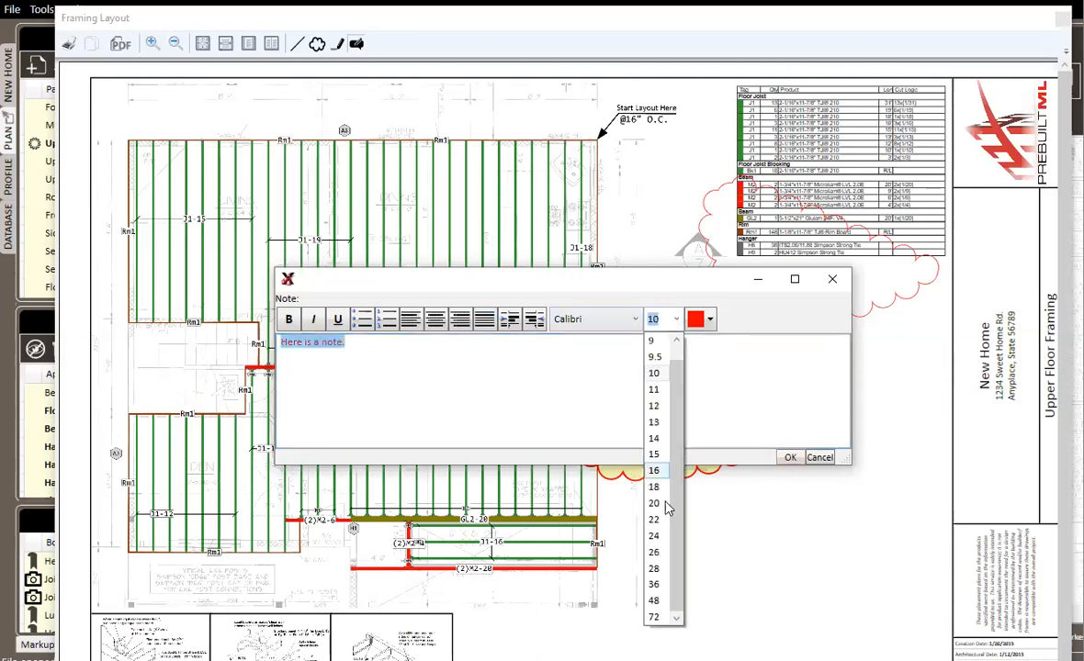
click(654, 479)
Step: Make the word "note." larger and bold, and place the note on the layout below the HVAC cloud
drag(424, 352, 370, 352)
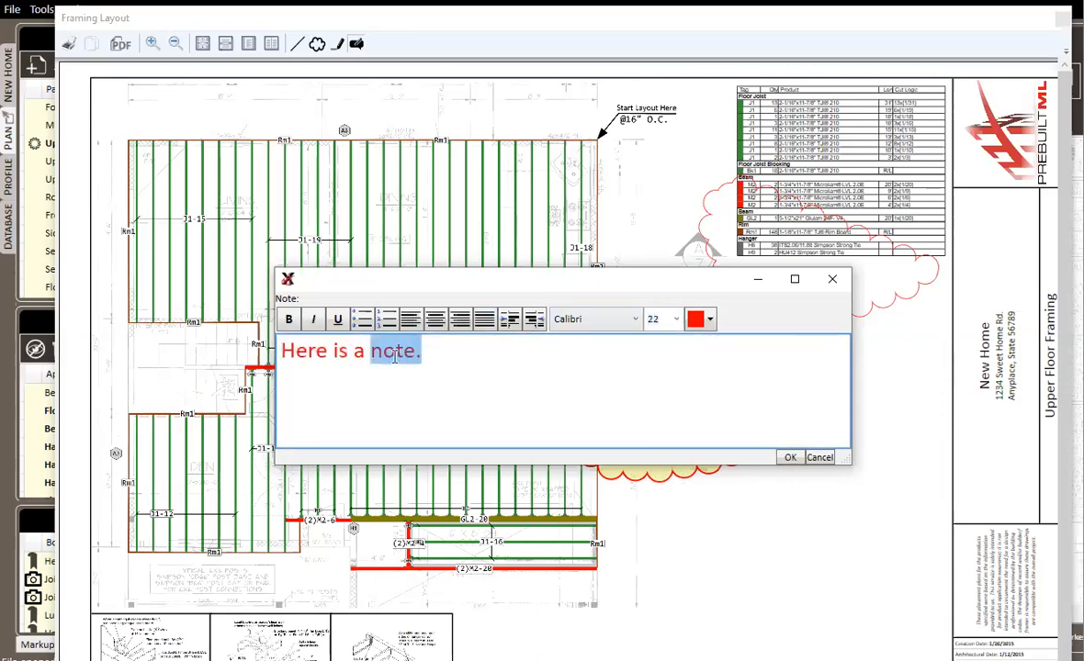
click(675, 319)
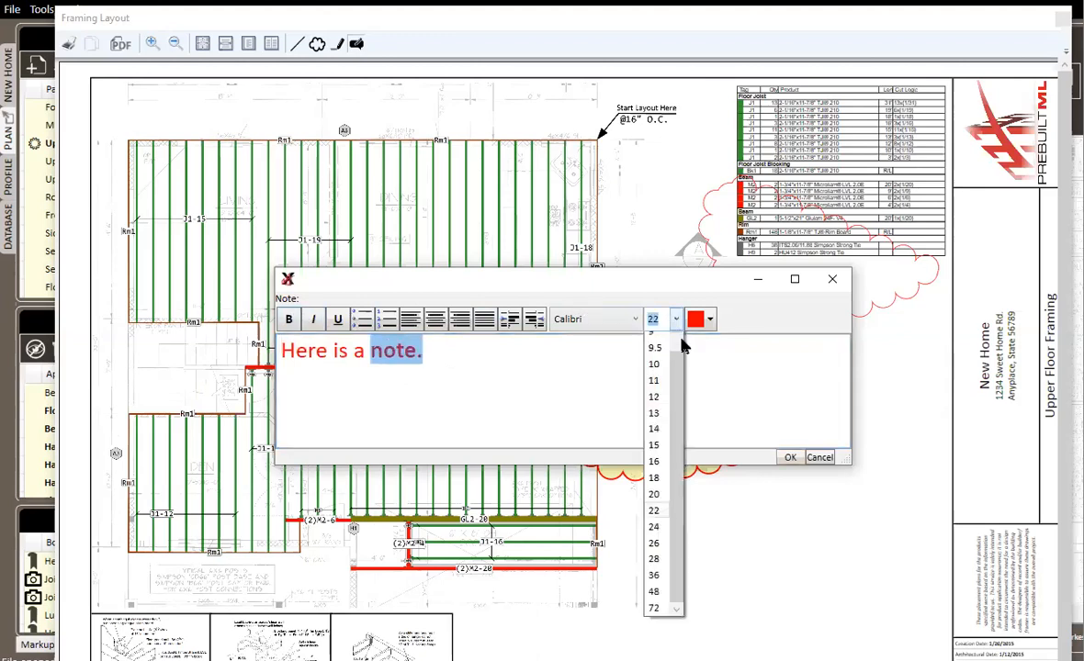
click(609, 534)
click(790, 457)
drag(677, 514, 782, 578)
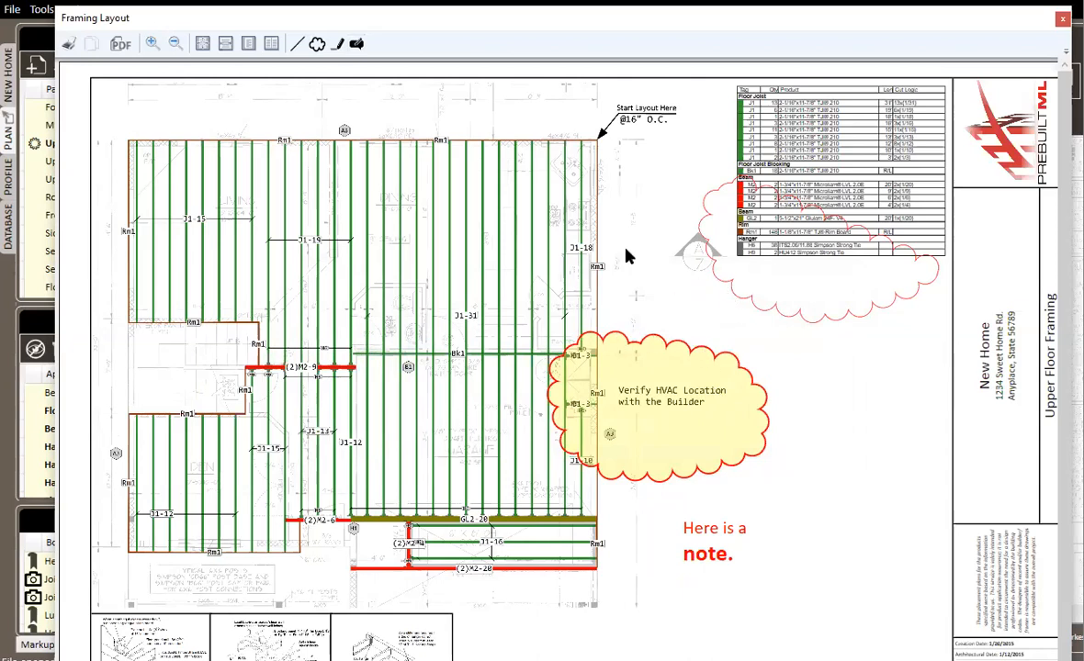
Step: Check the formatting options of the HVAC cloud and close the framing layout
right_click(631, 365)
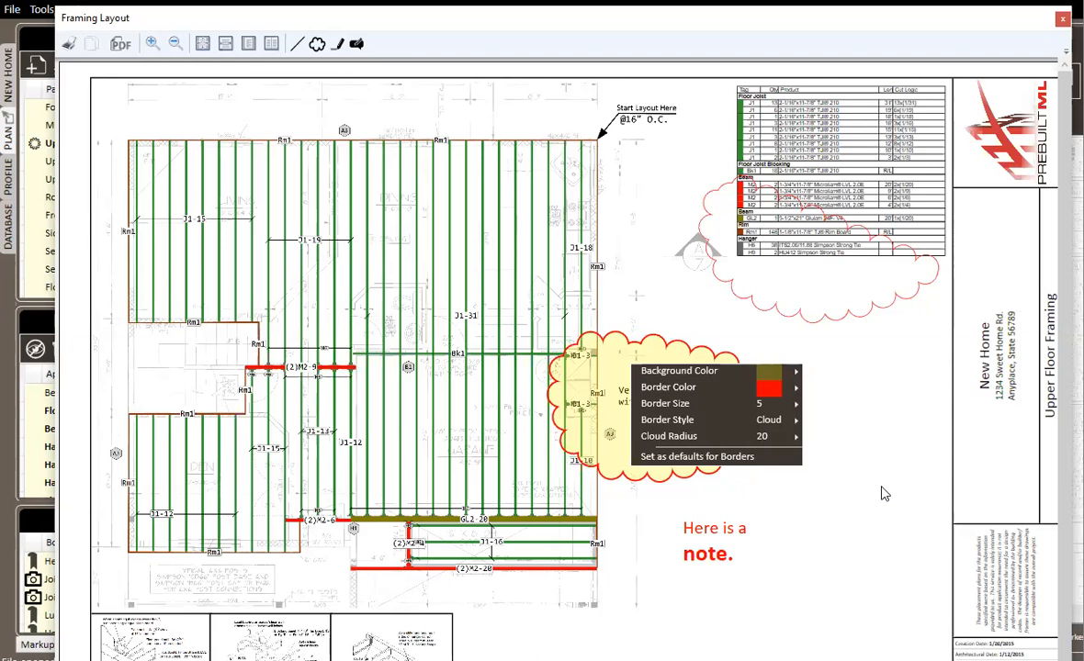
click(860, 432)
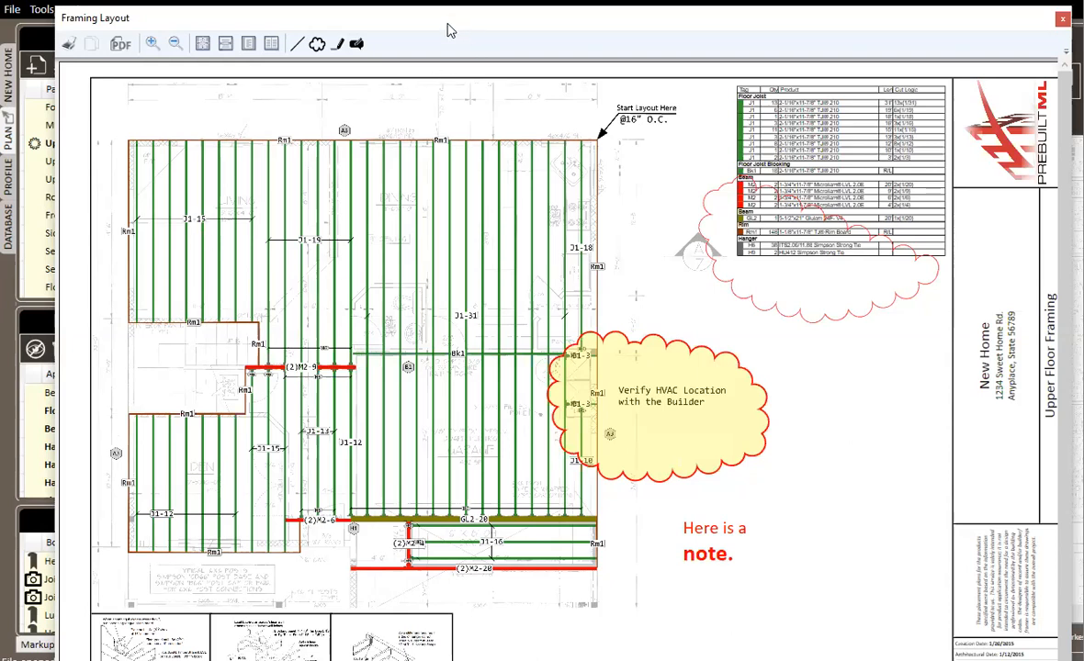
drag(450, 31, 431, 42)
click(1044, 32)
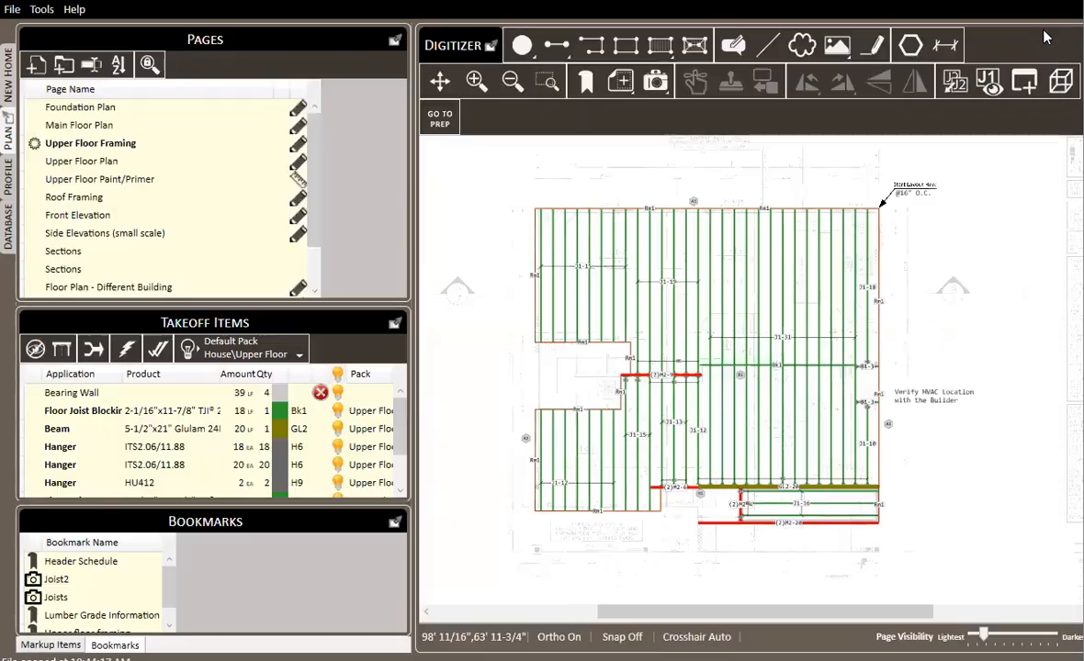
click(7, 73)
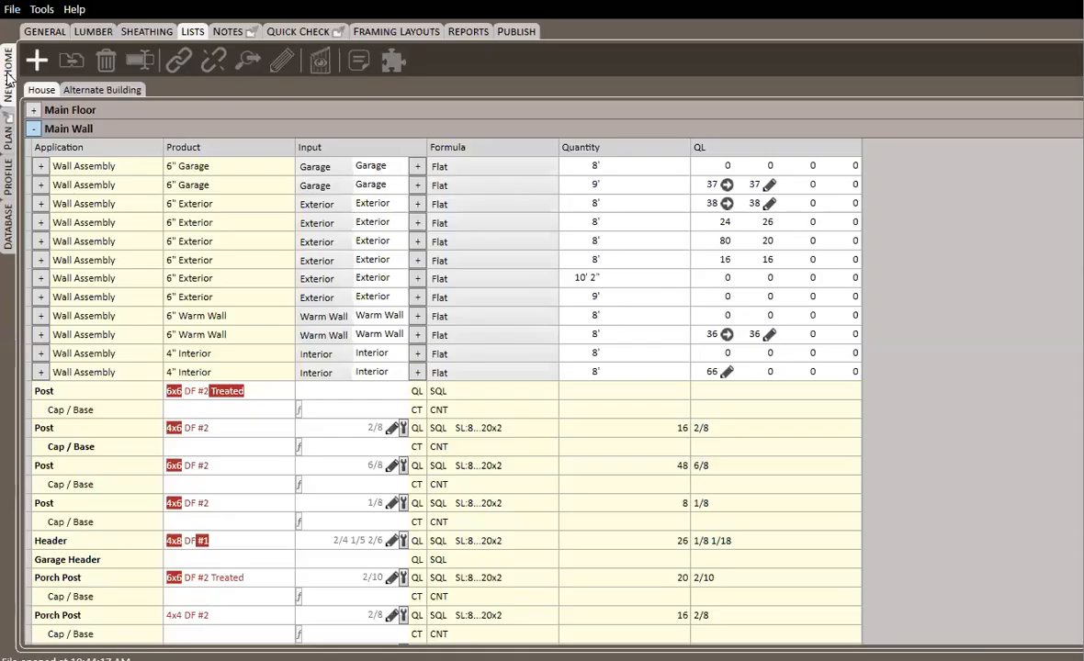
click(9, 128)
scroll(808, 319, up, 1)
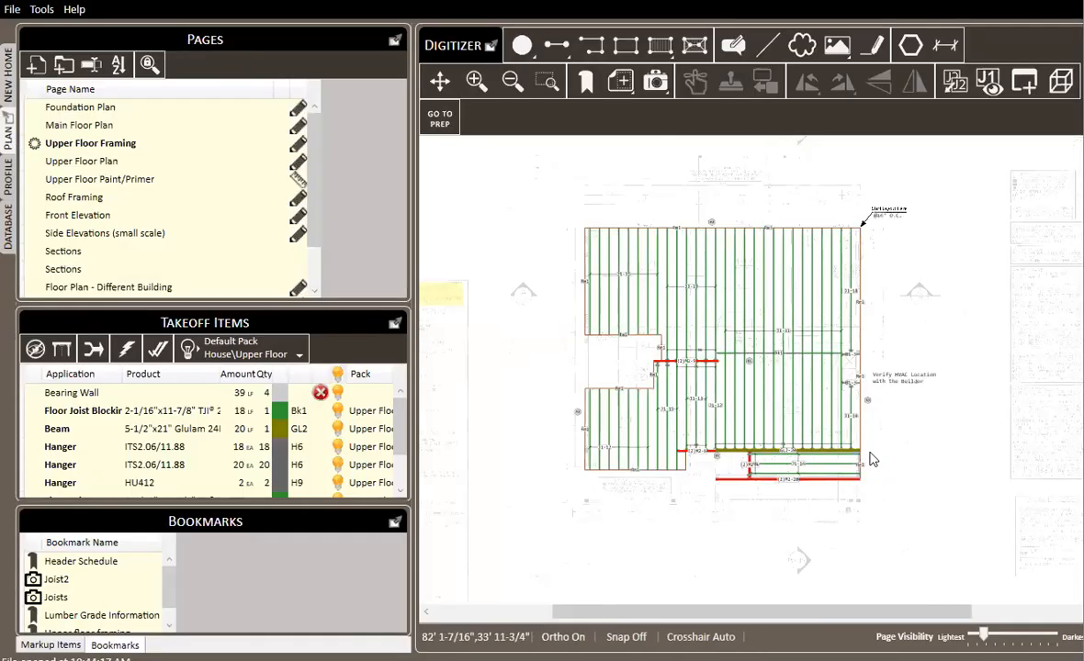
scroll(955, 278, up, 1)
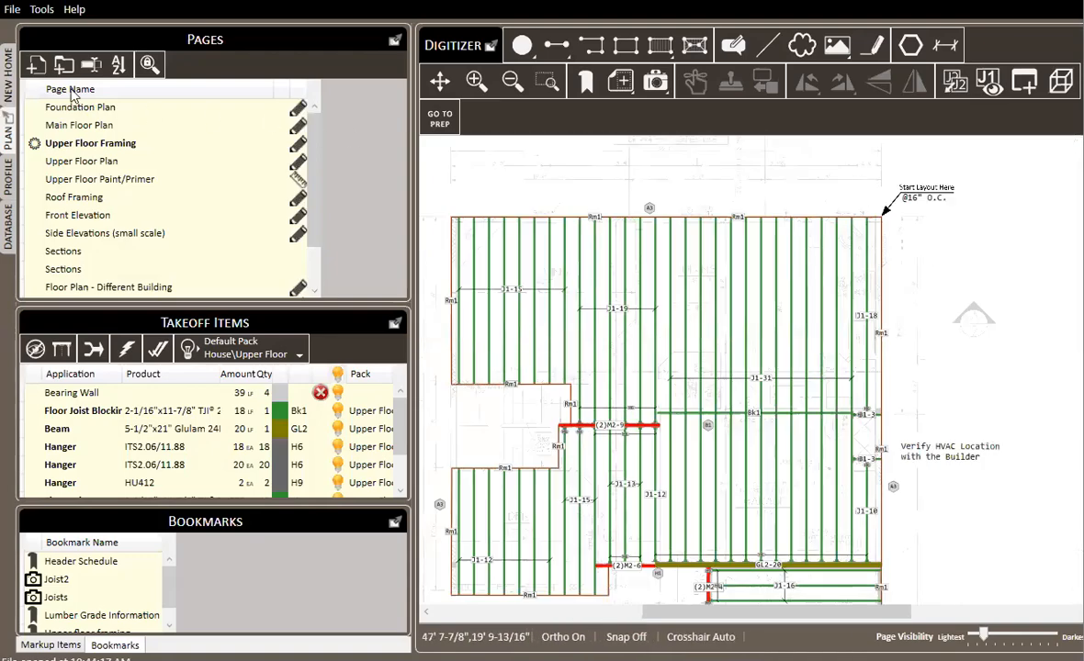
Step: View the saved Upper Floor Framing layout from the project's framing layouts, check its annotations and close it
click(10, 66)
click(411, 33)
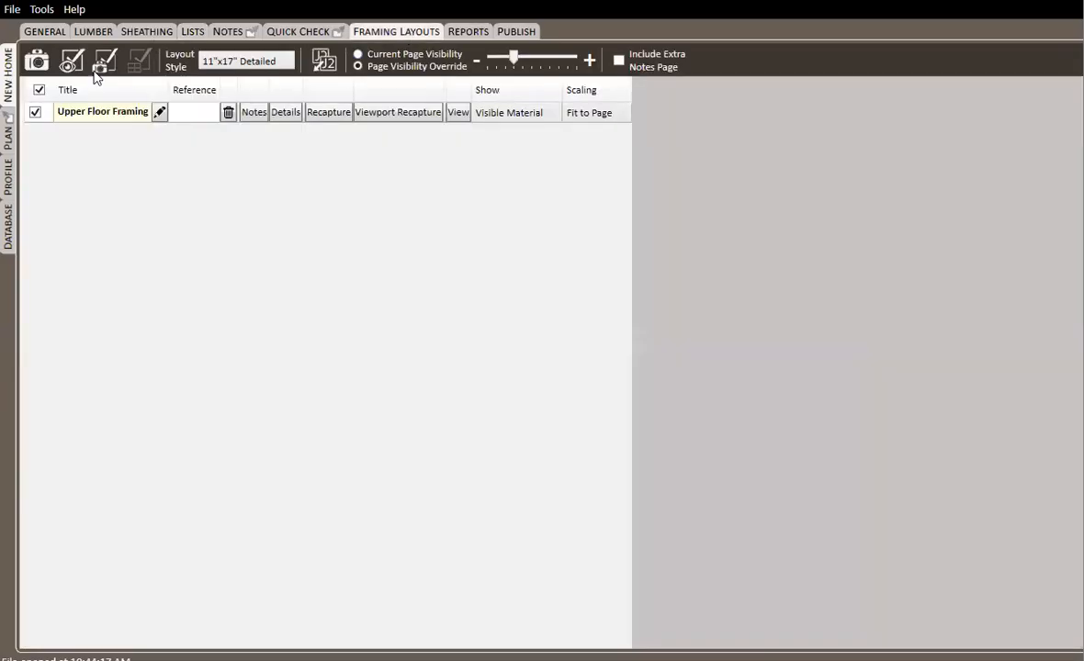
click(462, 116)
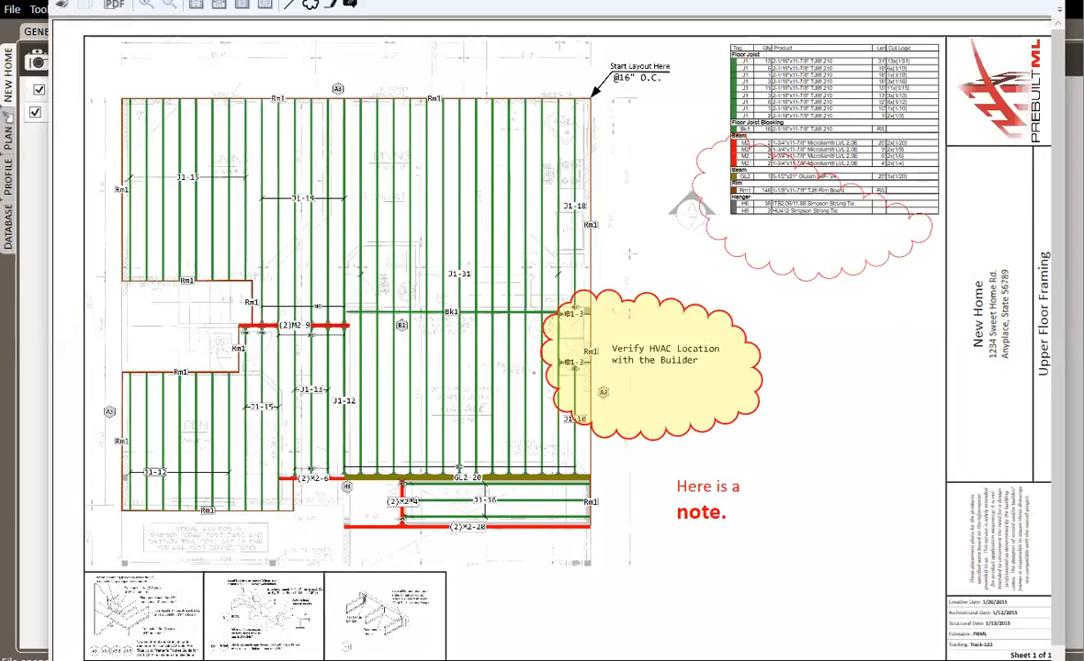
drag(830, 0, 816, 39)
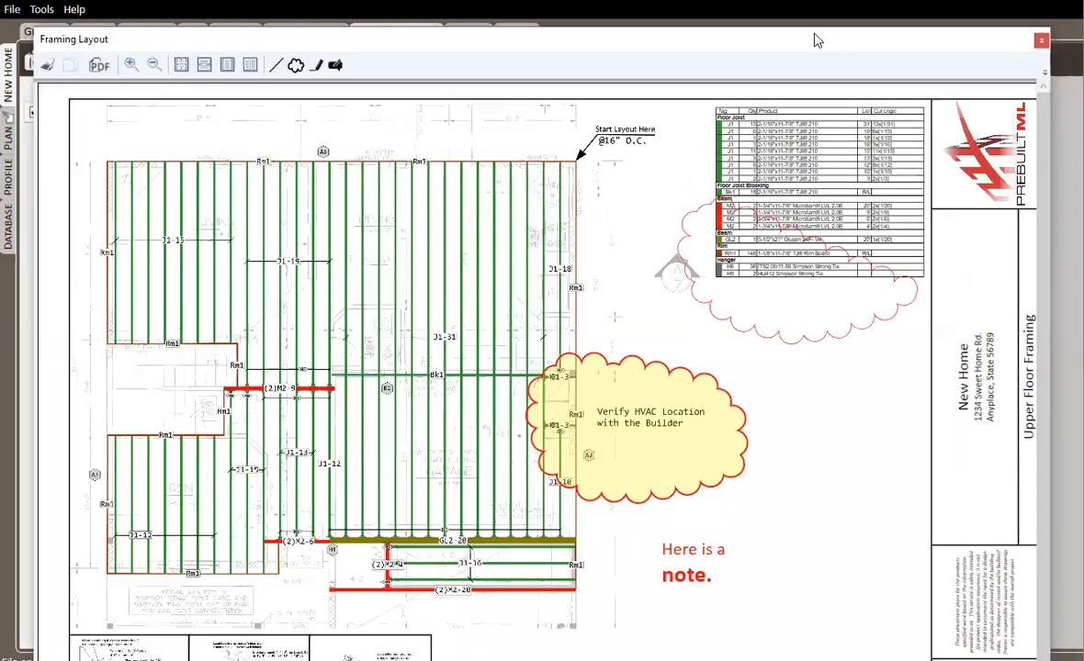
click(1040, 42)
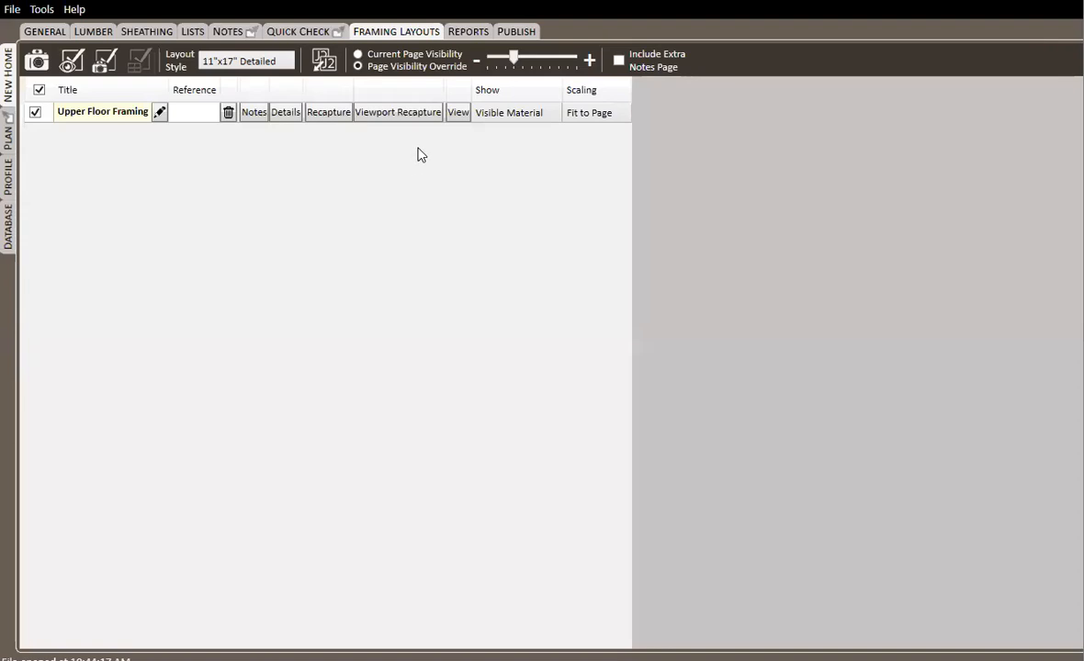
Step: Turn on pricing for the reports, examine the item prices and SKU details in the Itemized List (Q/L) report, and close it
click(467, 33)
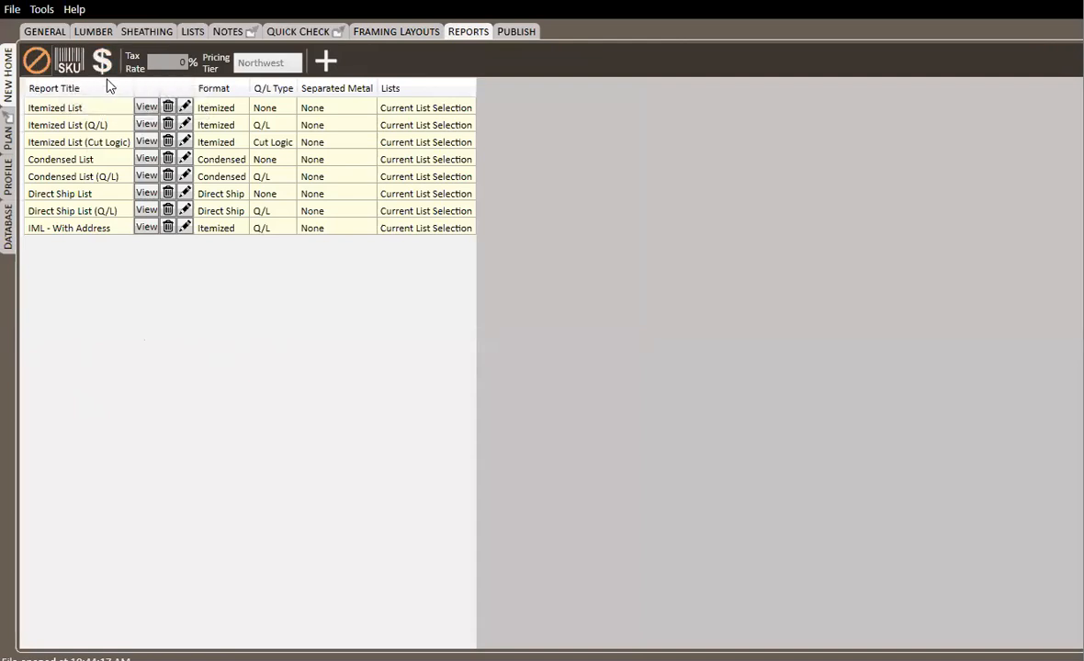
click(147, 124)
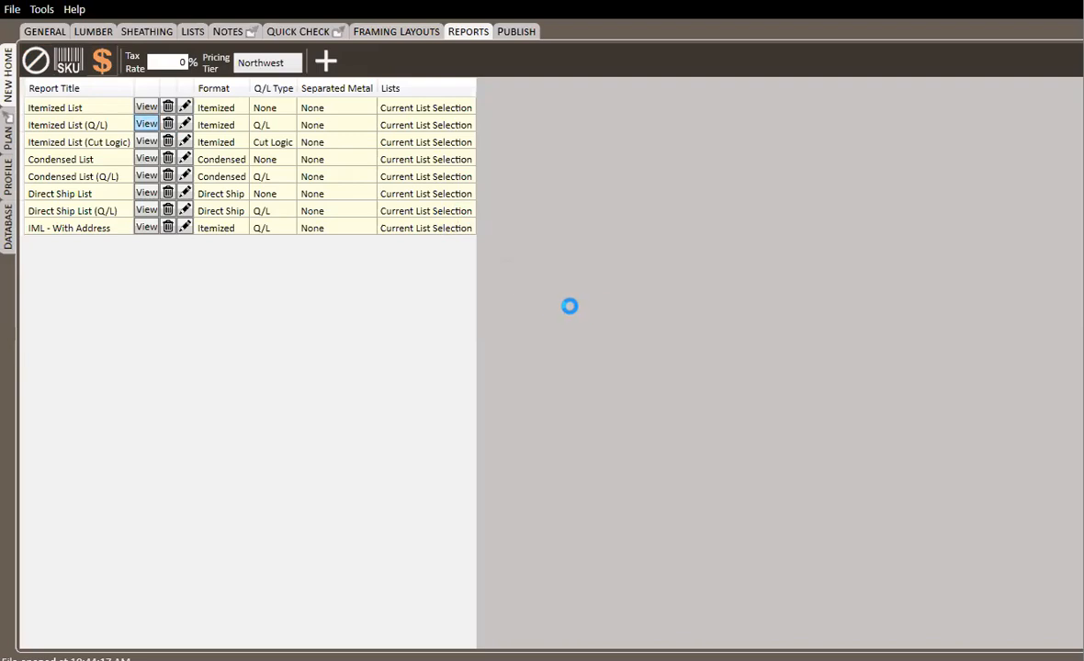
scroll(863, 262, down, 10)
scroll(858, 233, down, 8)
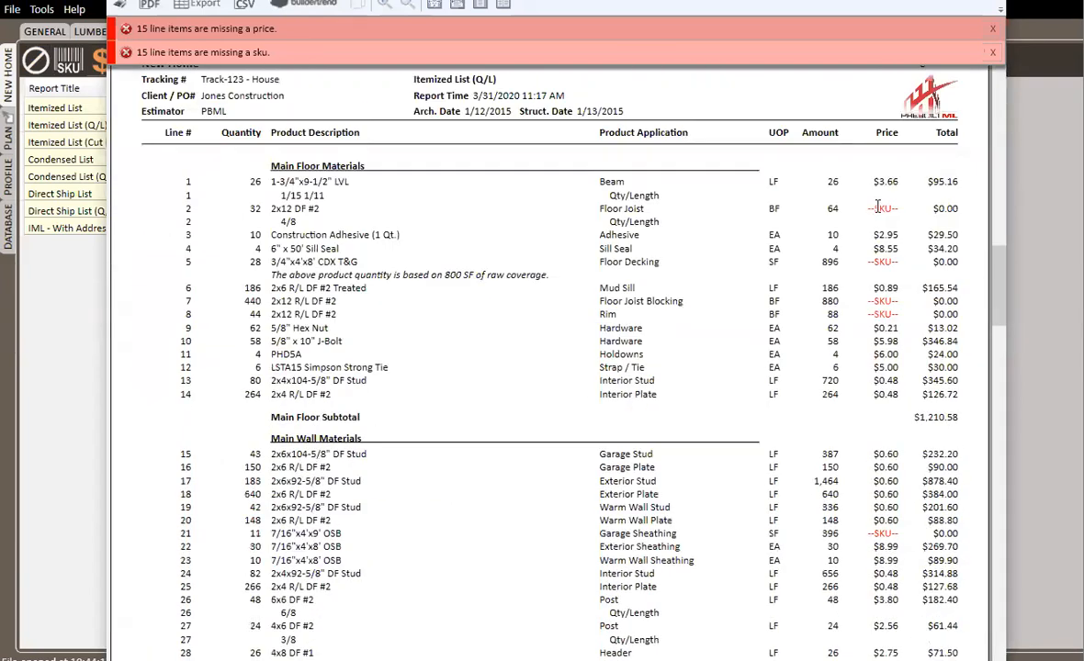
scroll(902, 170, up, 1)
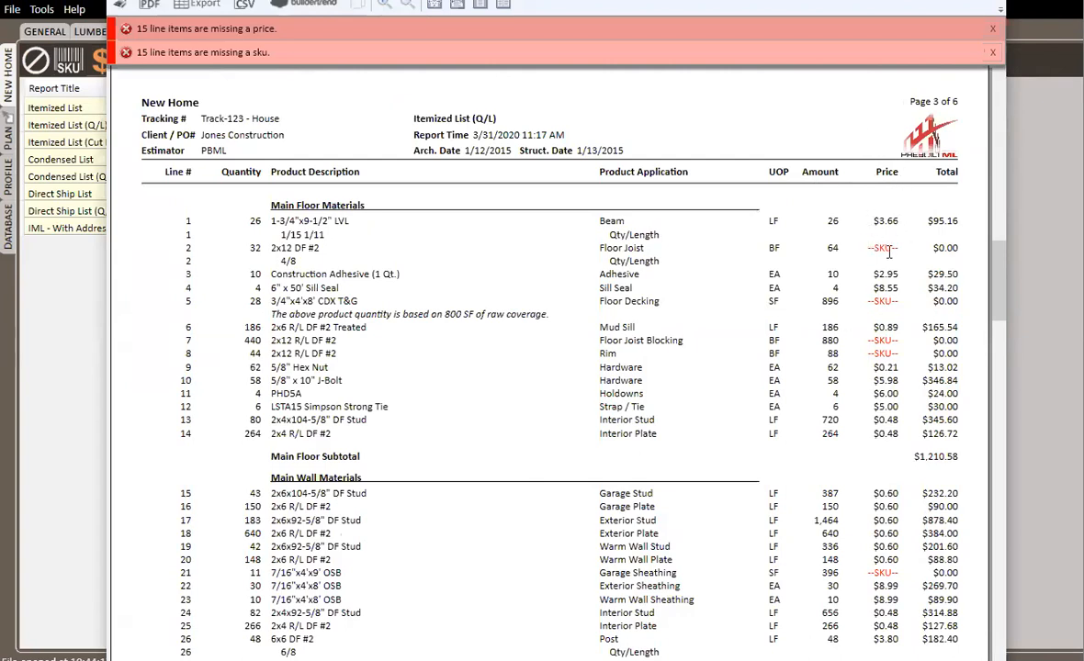
mouse_move(880, 219)
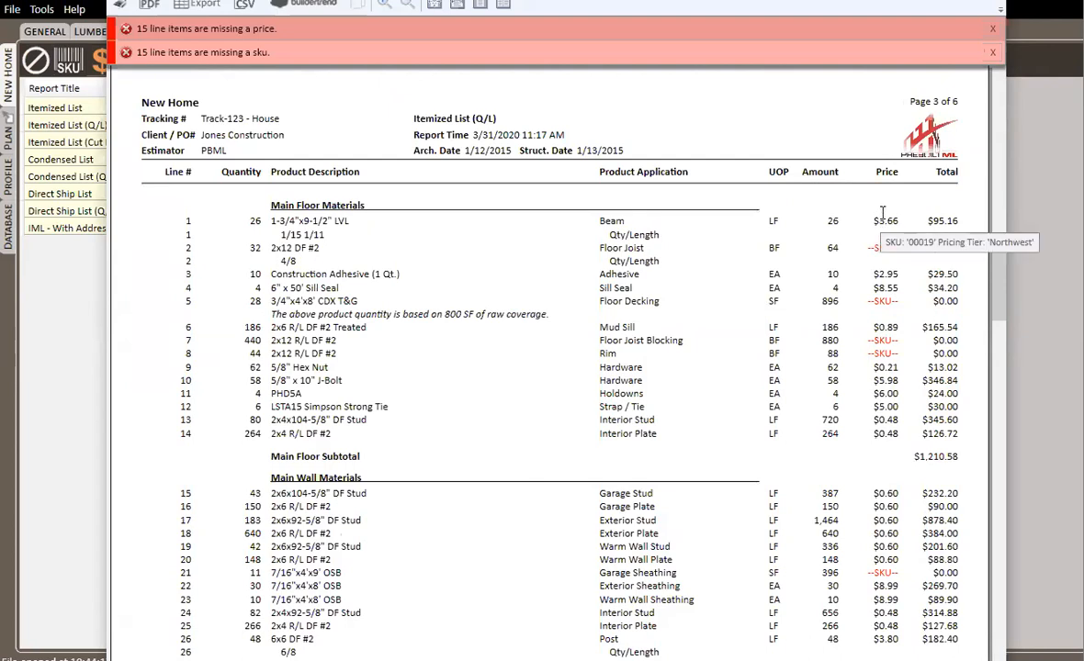
click(988, 1)
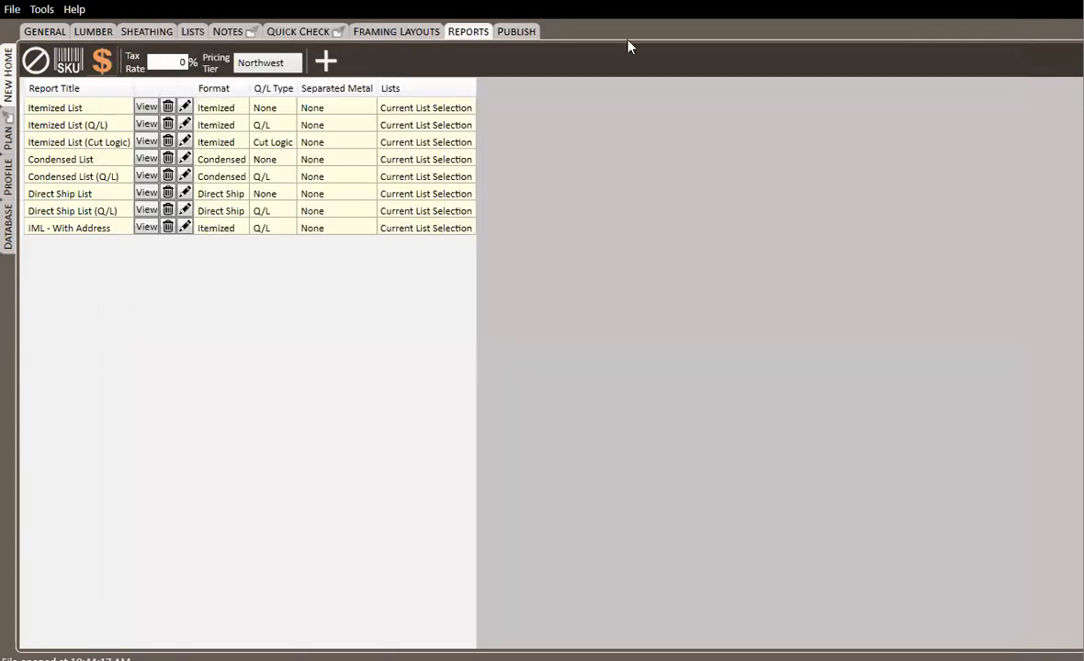
Step: Include only SKUs in the reports, examine the SKU column in Itemized List (Q/L), and check the Itemized List report
click(66, 62)
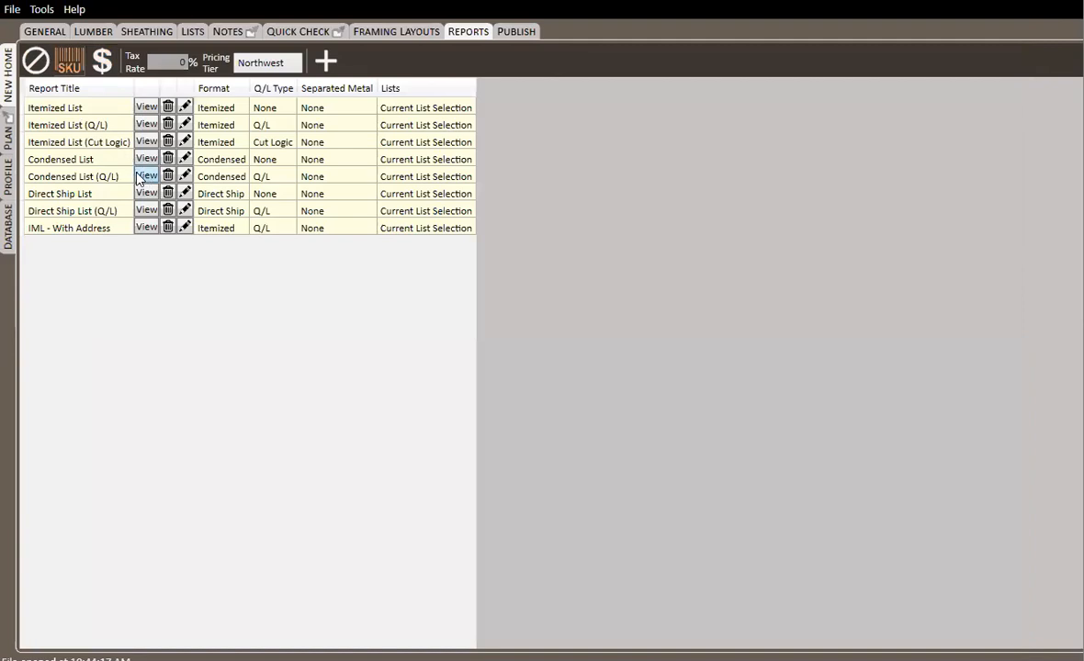
click(145, 125)
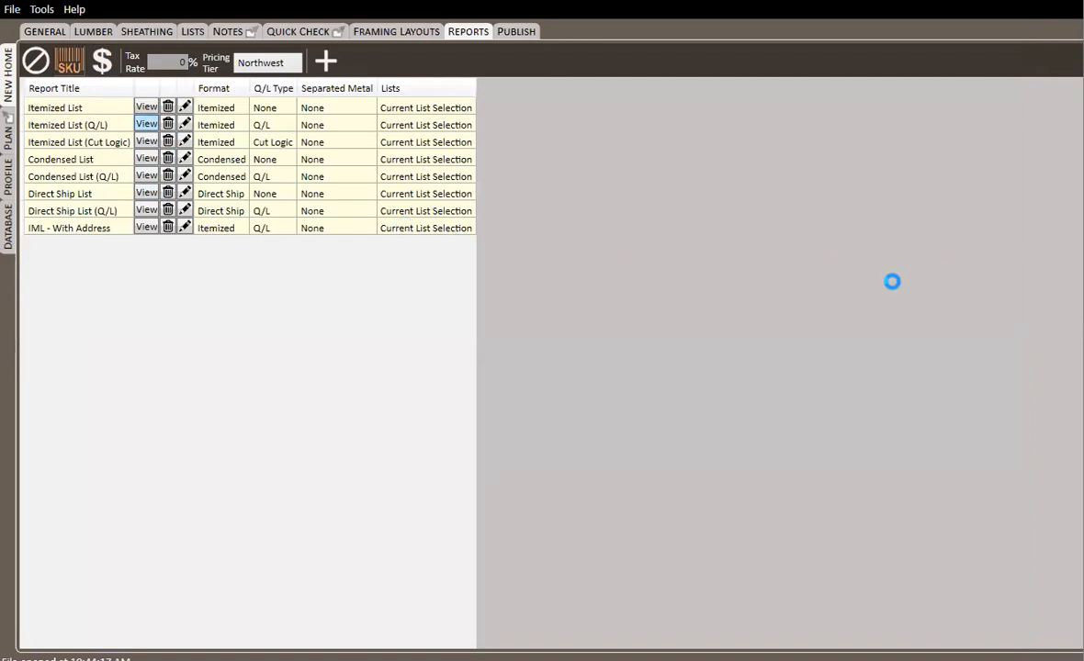
scroll(857, 271, down, 10)
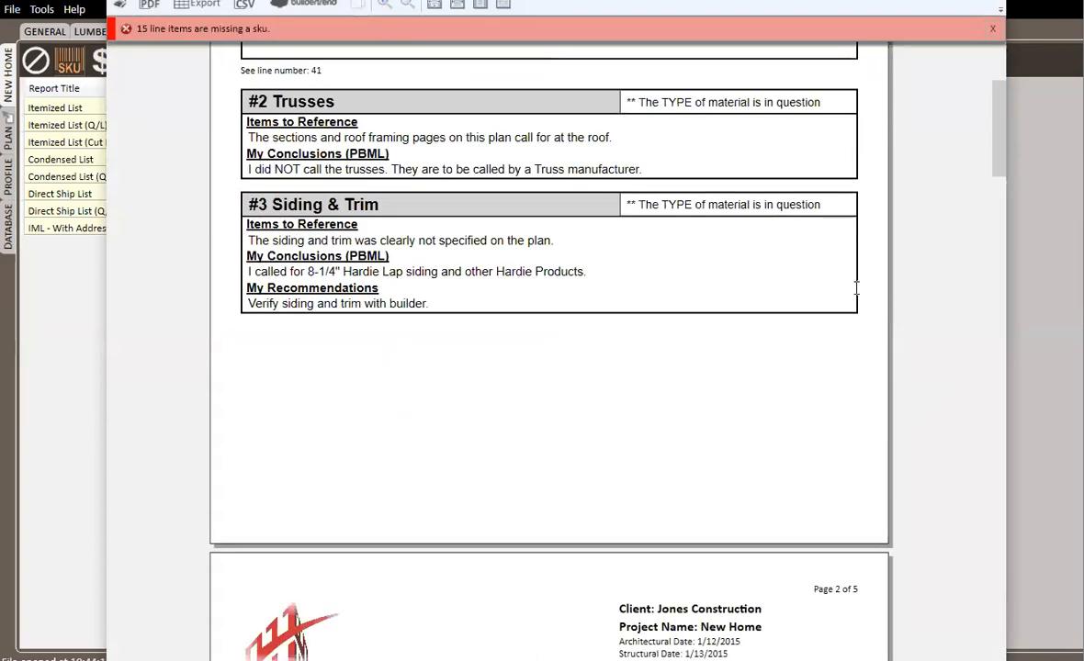
scroll(856, 271, down, 5)
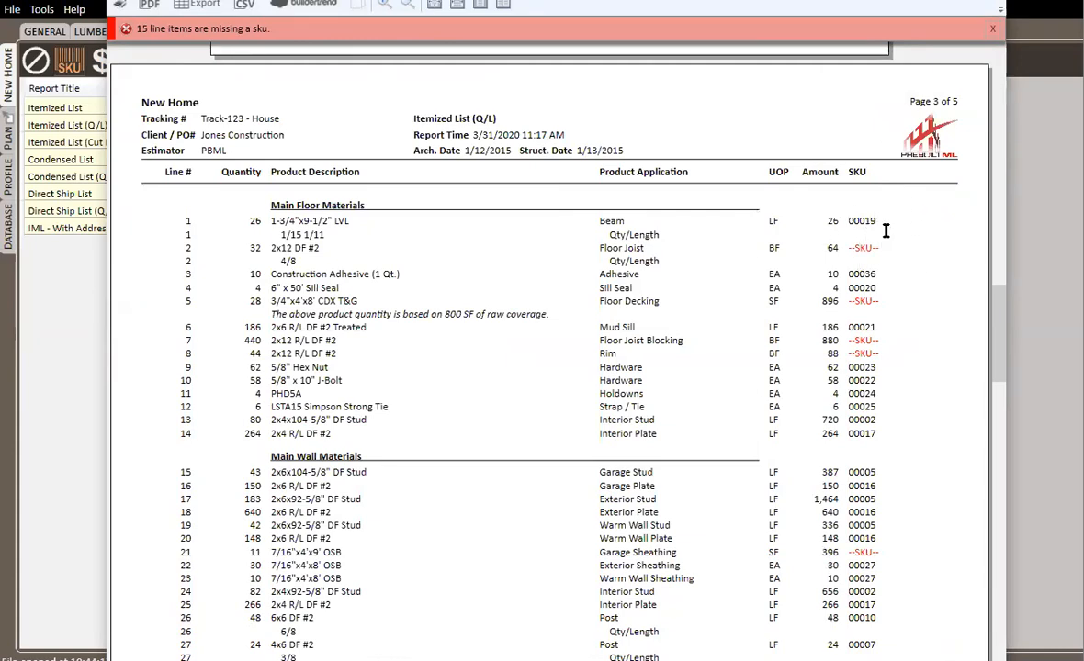
scroll(902, 266, down, 10)
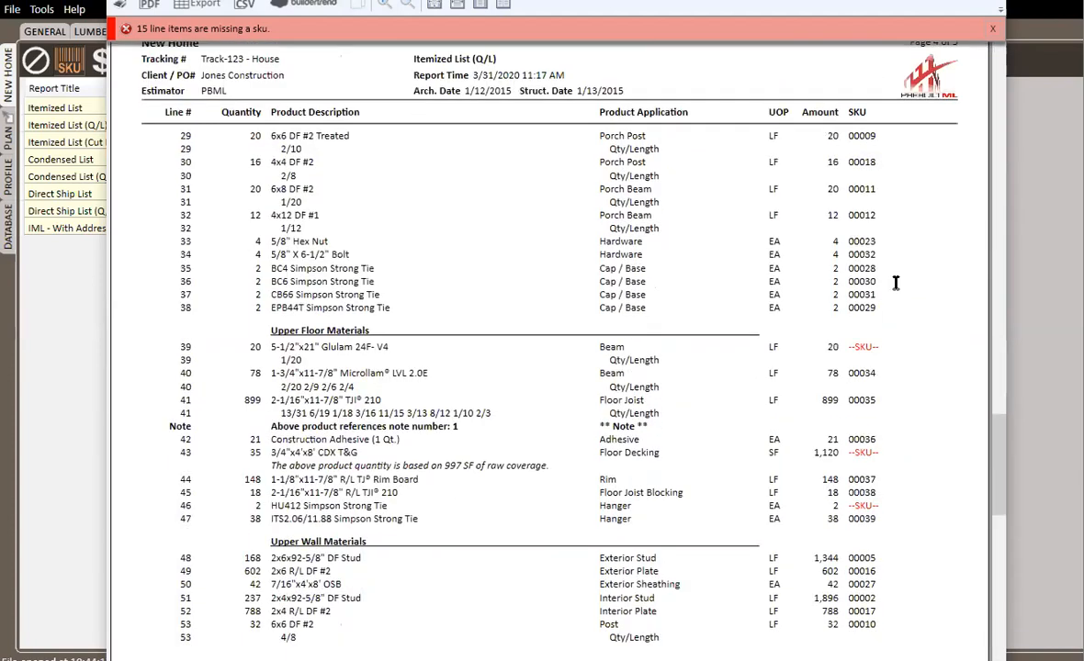
scroll(895, 290, down, 1)
scroll(892, 297, down, 1)
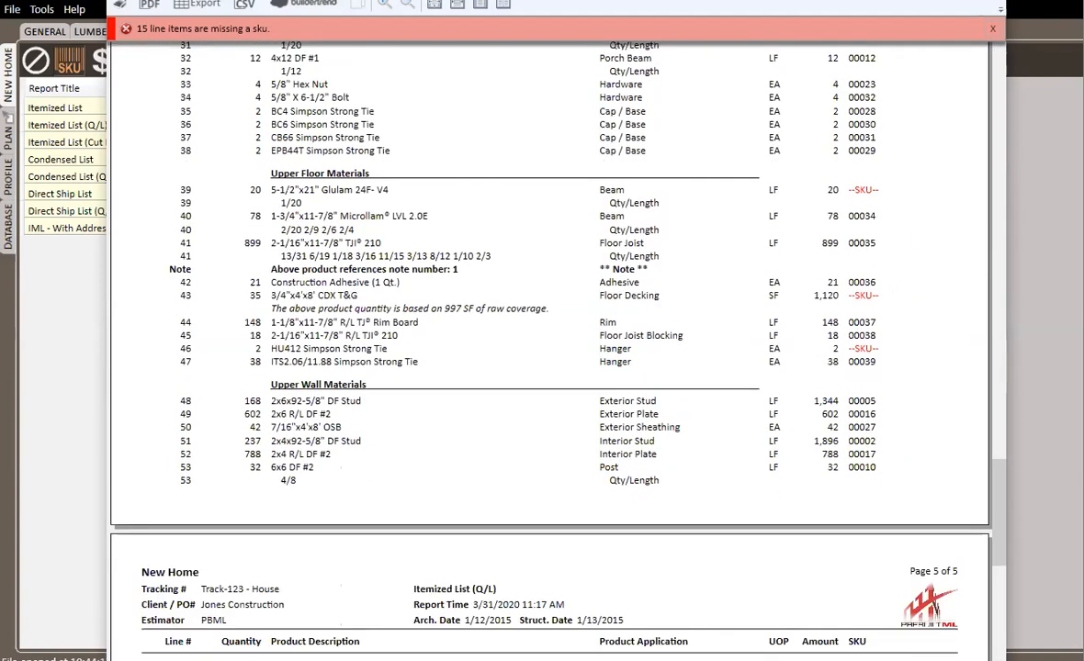
click(992, 1)
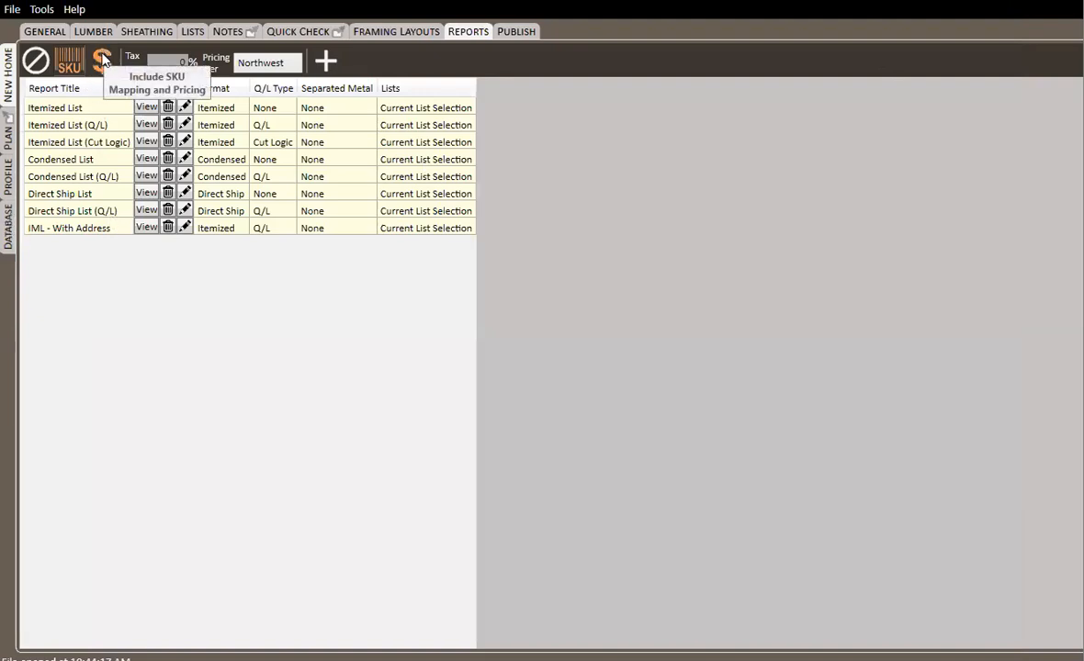
click(148, 107)
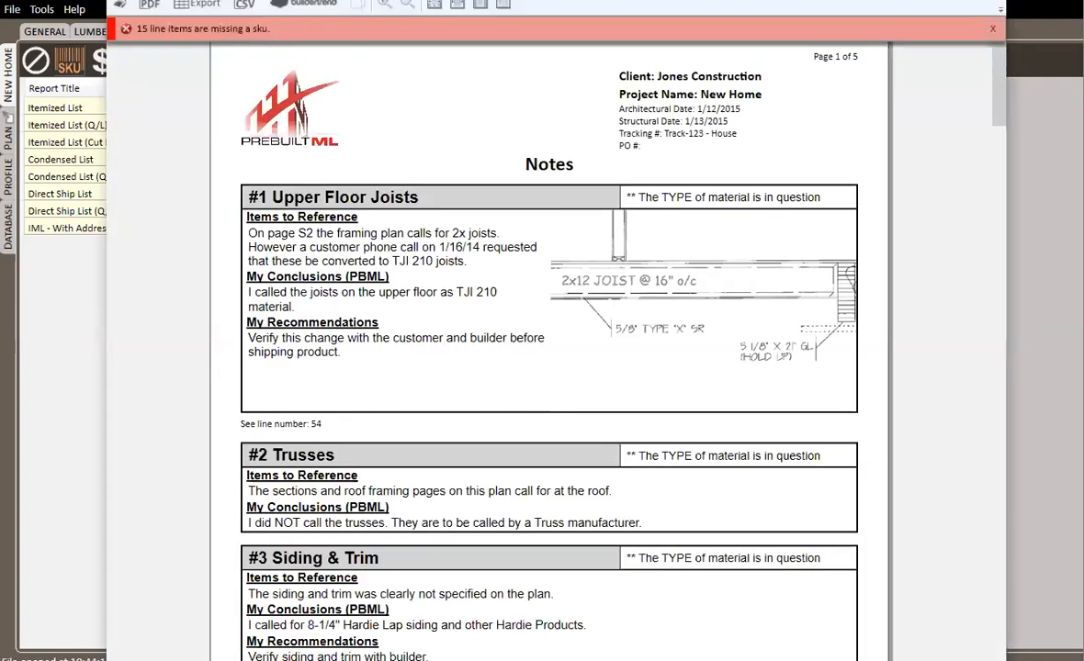
click(992, 1)
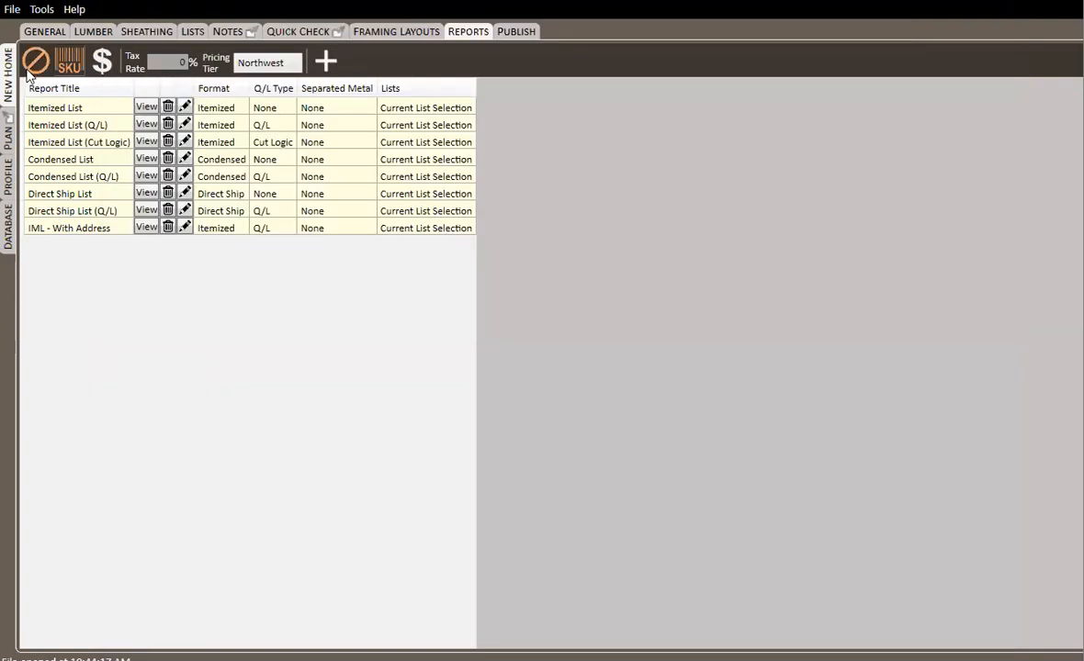
Step: Turn off both SKUs and pricing for the reports, examine the plain Itemized List report, and close it
click(30, 64)
click(144, 107)
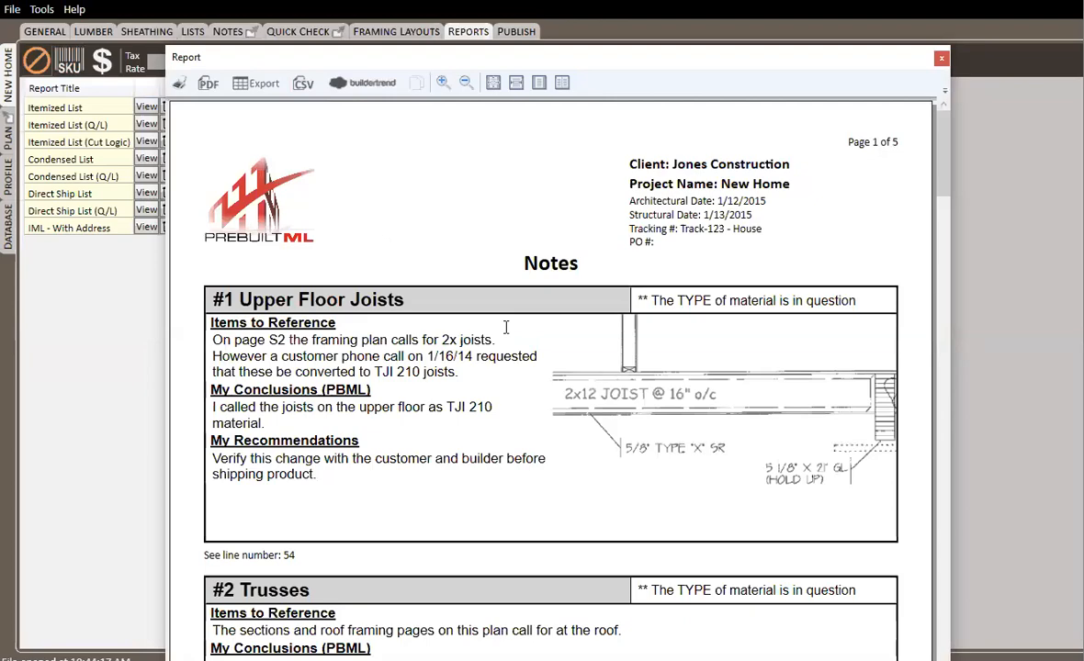
scroll(550, 331, down, 10)
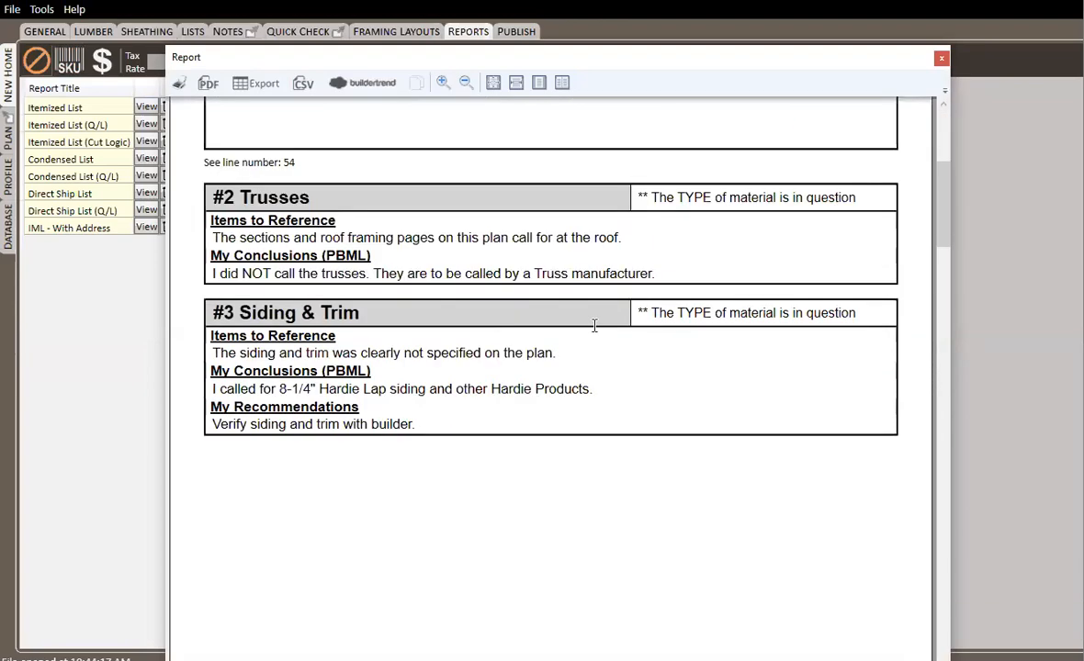
scroll(550, 331, down, 12)
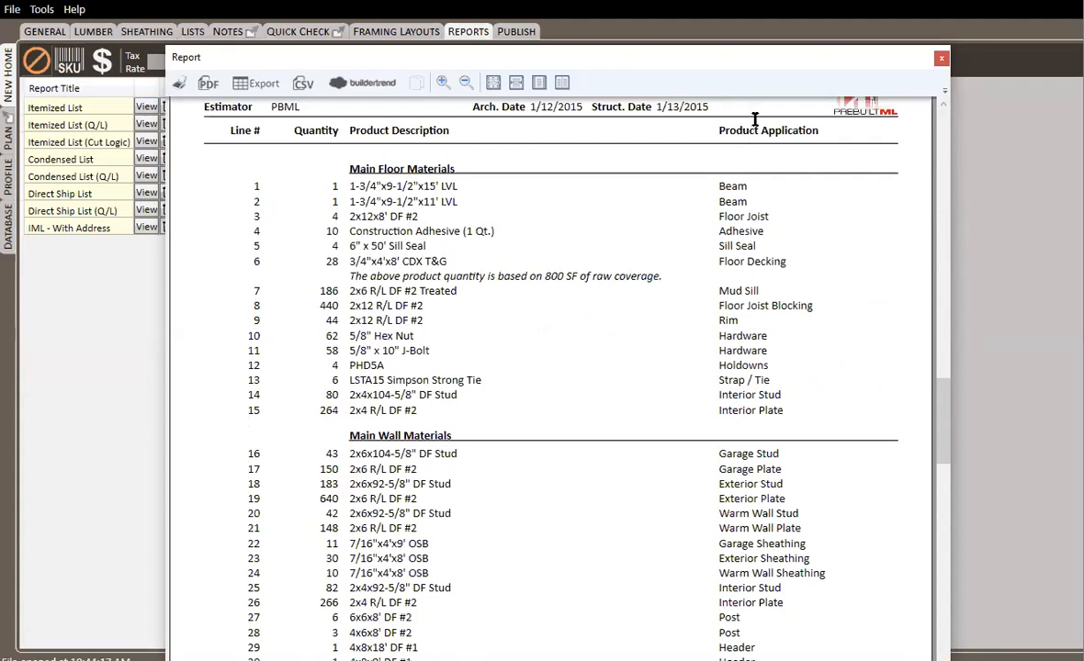
click(940, 58)
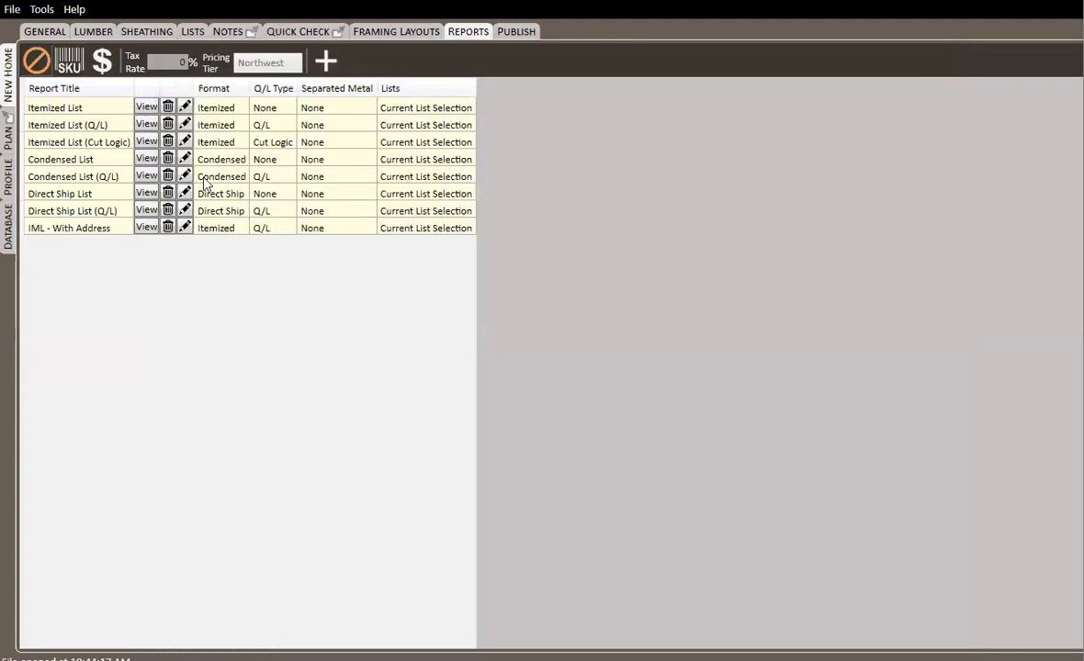
Step: Check the file types available for exporting the Itemized List report, without exporting it, and close the report
click(147, 108)
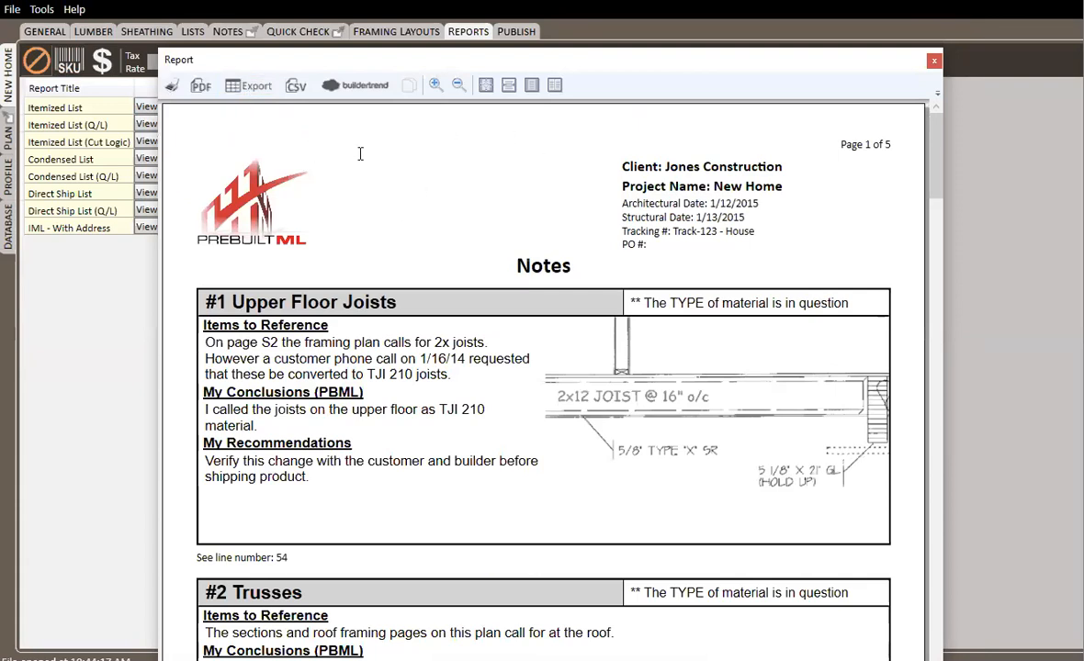
click(249, 85)
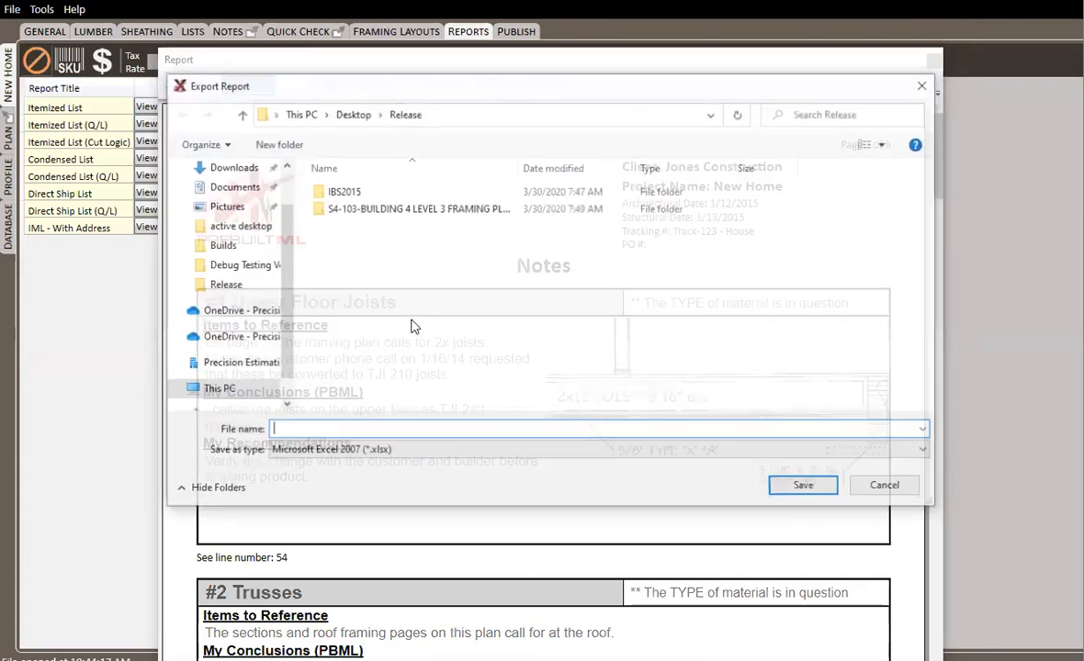
click(414, 451)
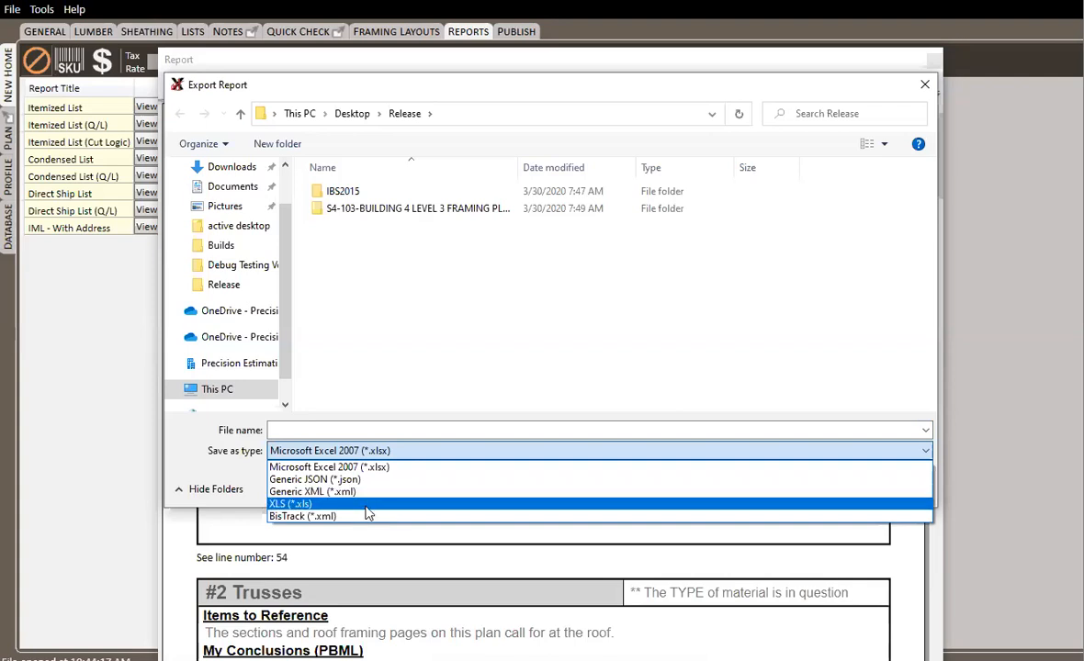
click(925, 86)
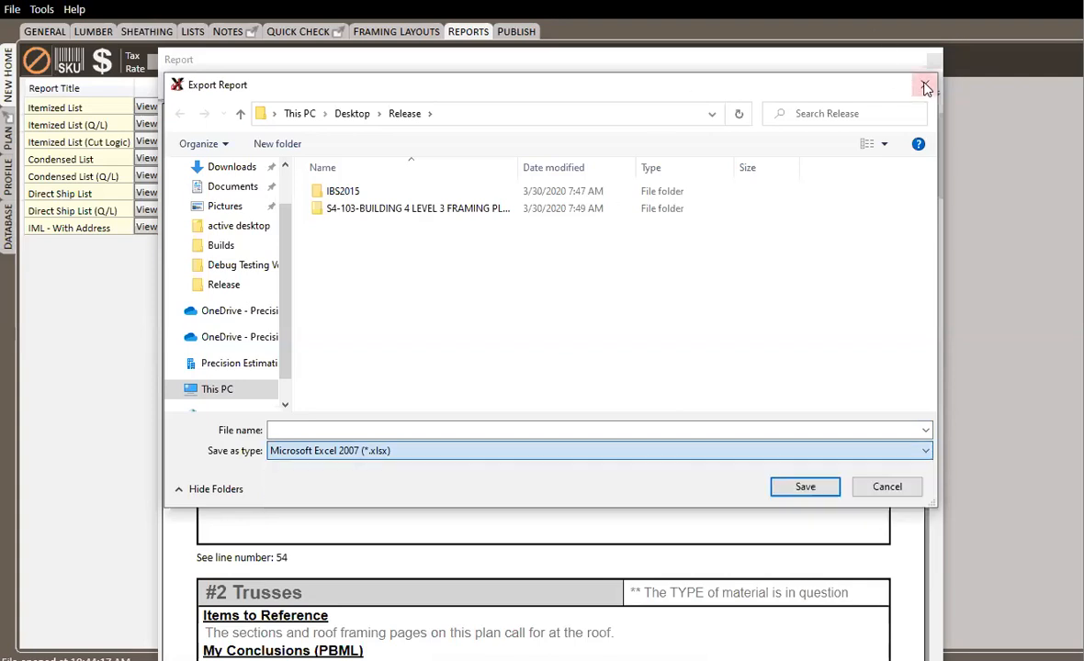
click(924, 85)
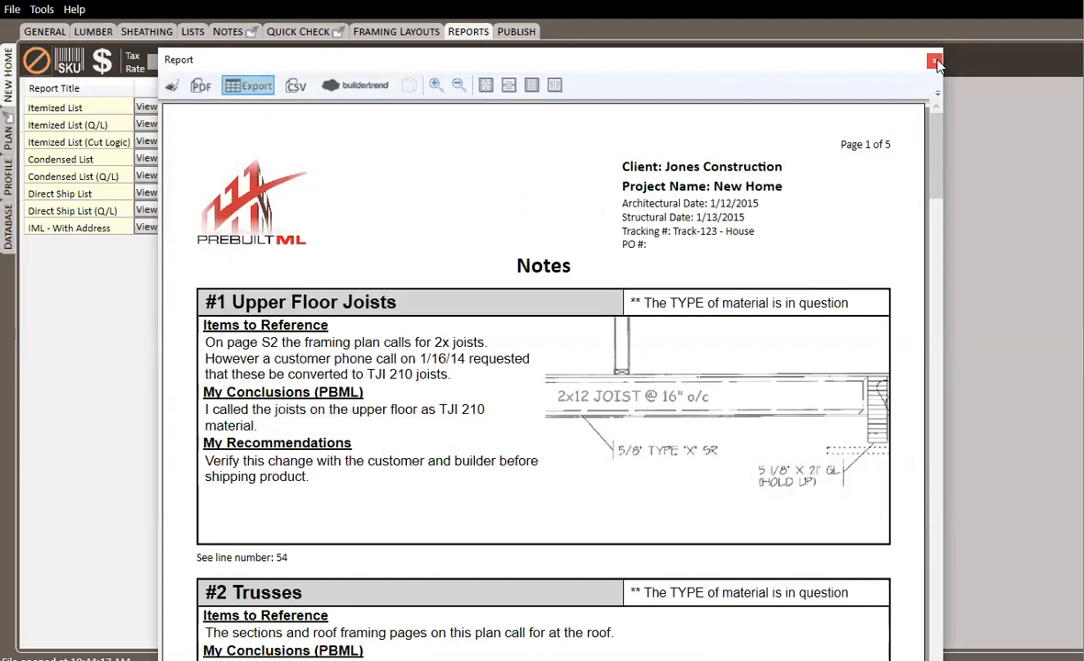
click(934, 62)
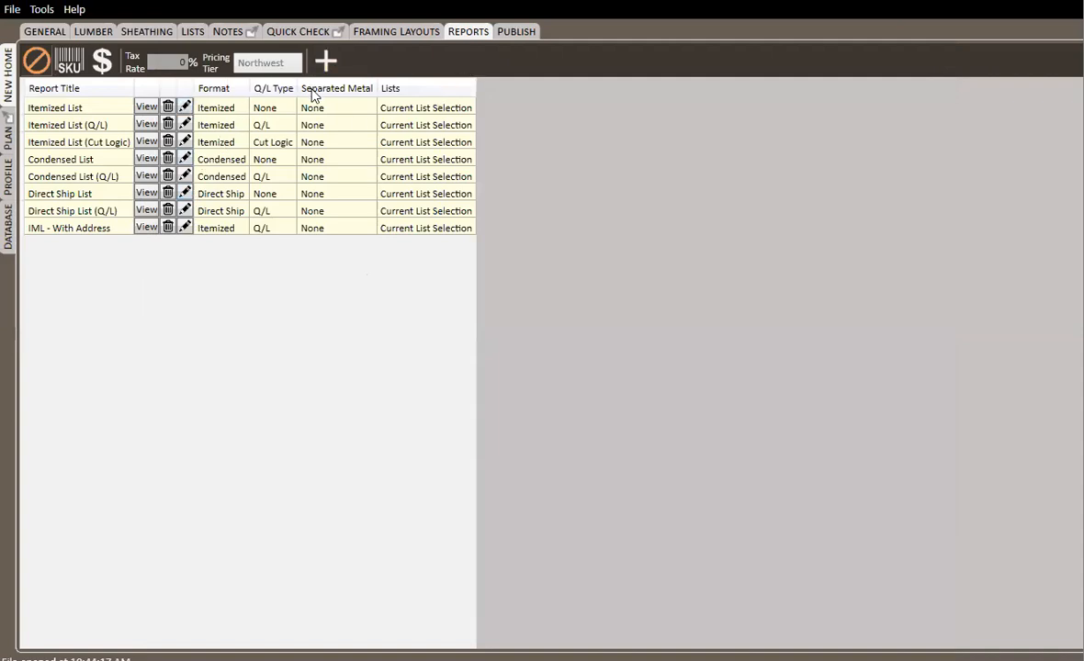
Step: Examine how Qty/Length entries are listed in the Itemized List (Q/L) report and close it
click(146, 124)
scroll(524, 347, down, 20)
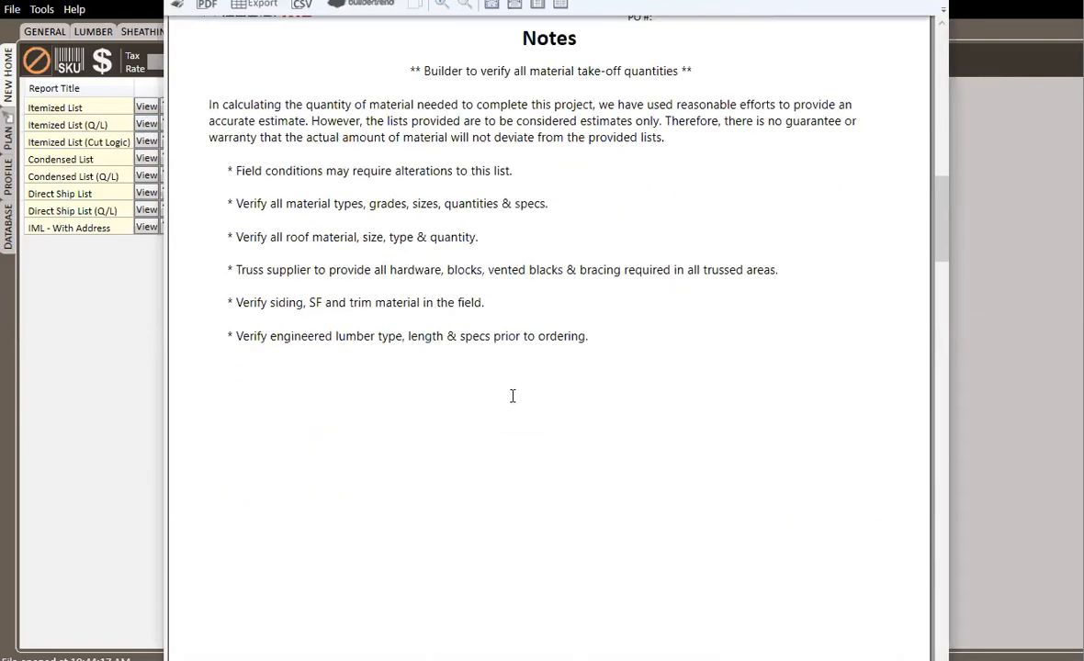
scroll(542, 358, down, 10)
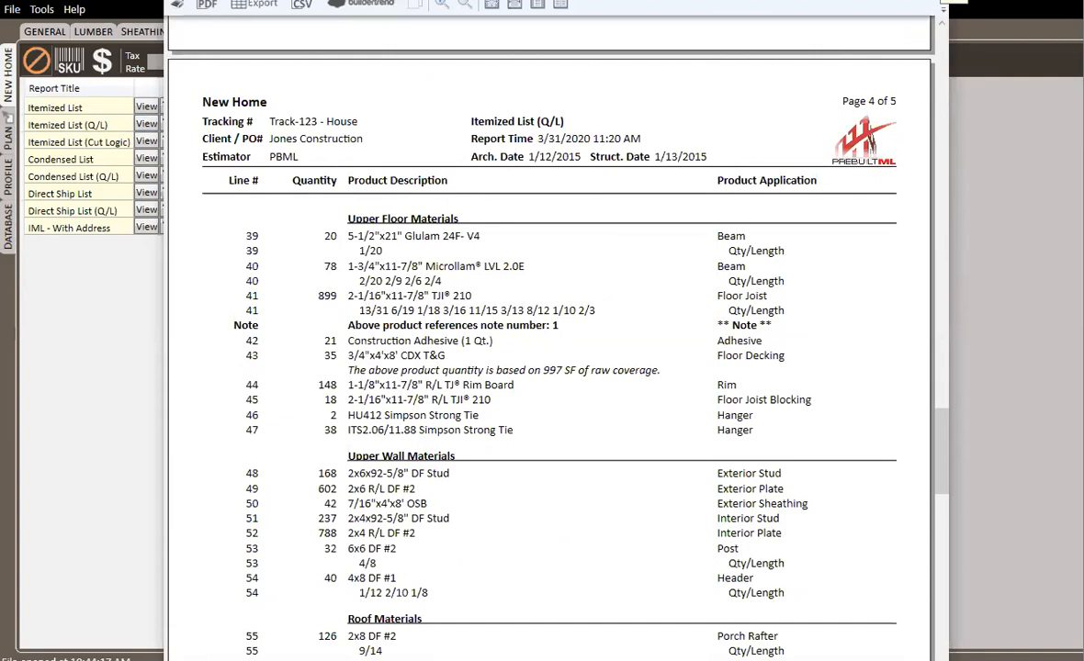
click(938, 1)
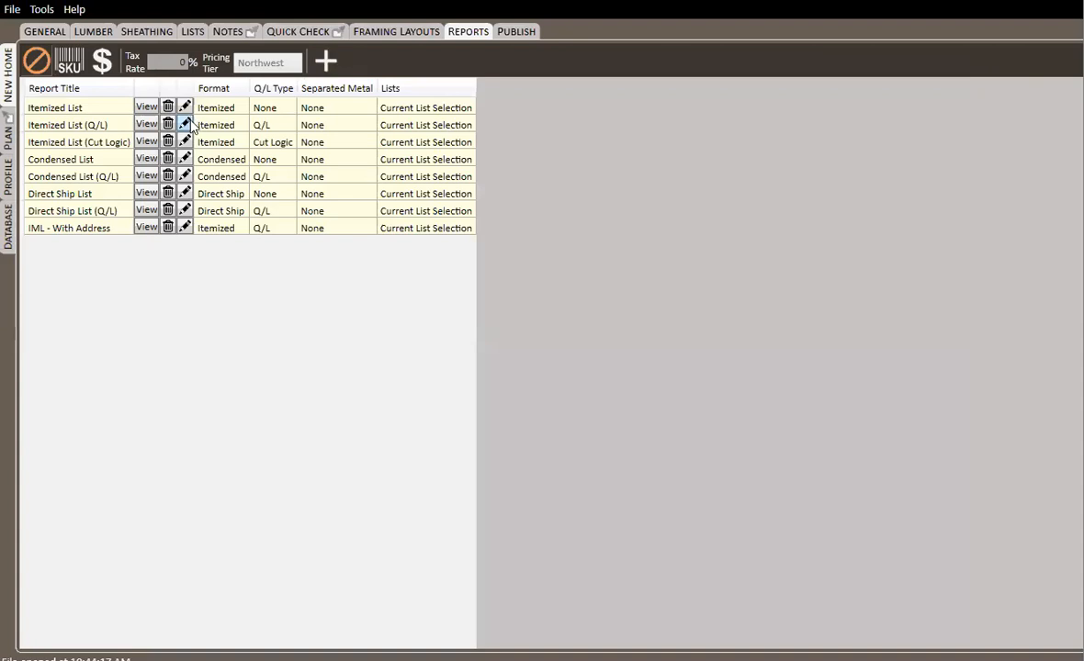
Step: Enable Q/L By Line for the Itemized List (Q/L) report, check its separate quantity/length lines, and close the report
click(184, 124)
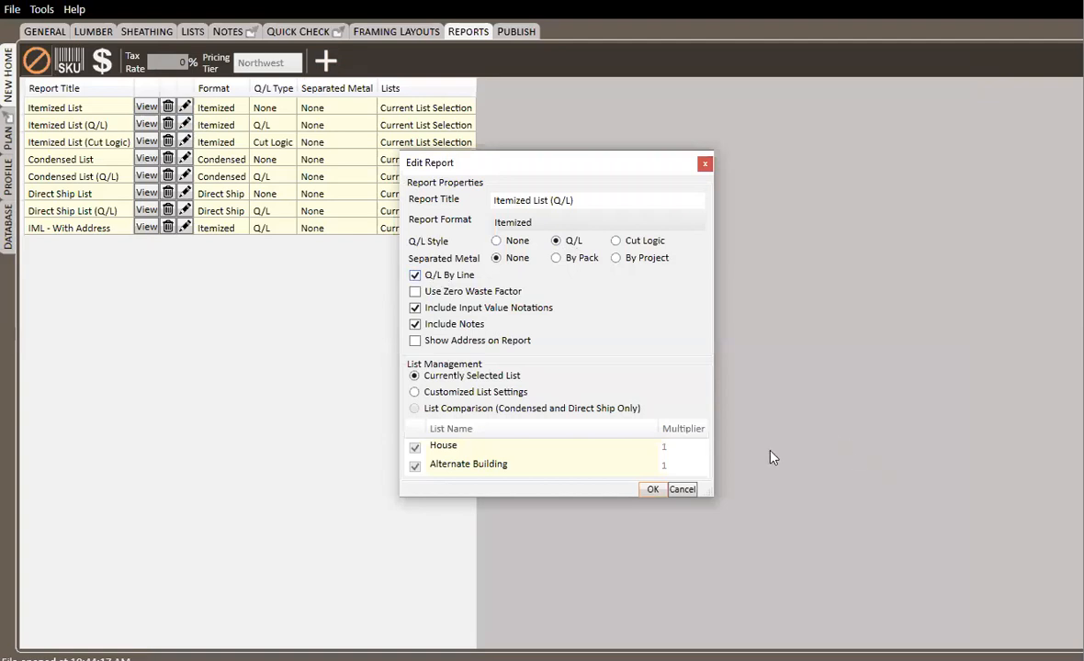
click(681, 488)
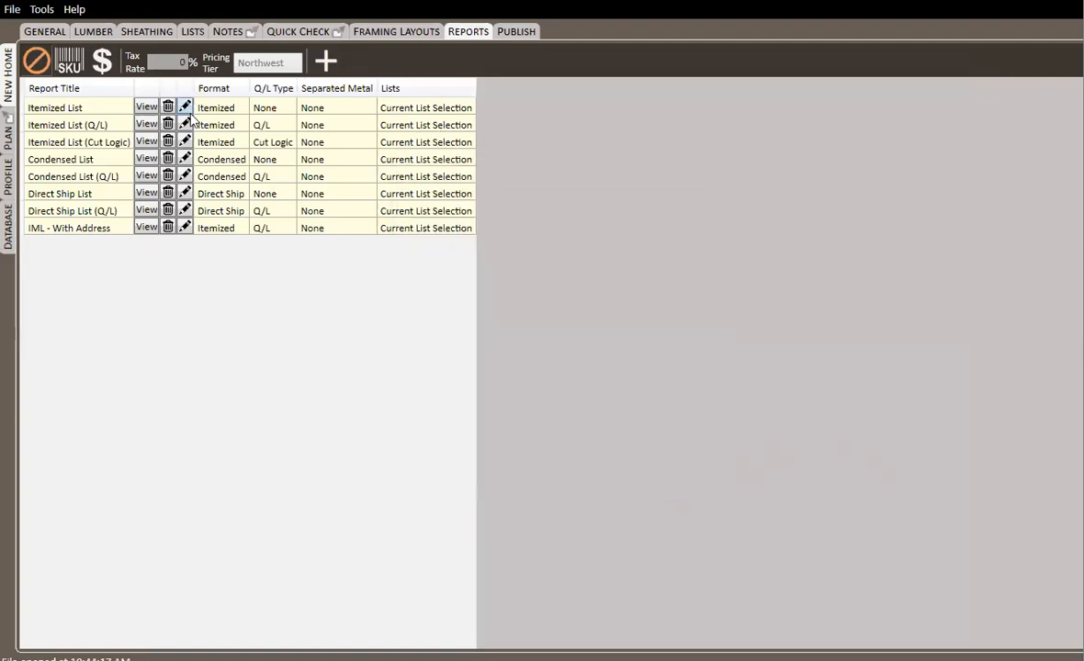
click(146, 124)
scroll(460, 328, down, 5)
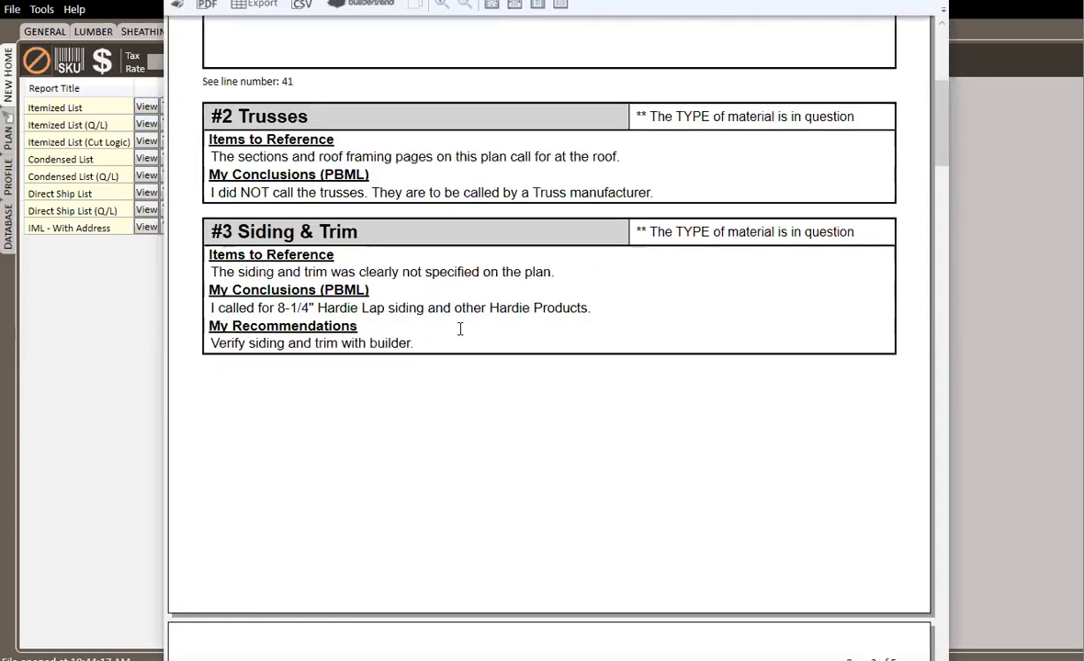
scroll(460, 329, down, 15)
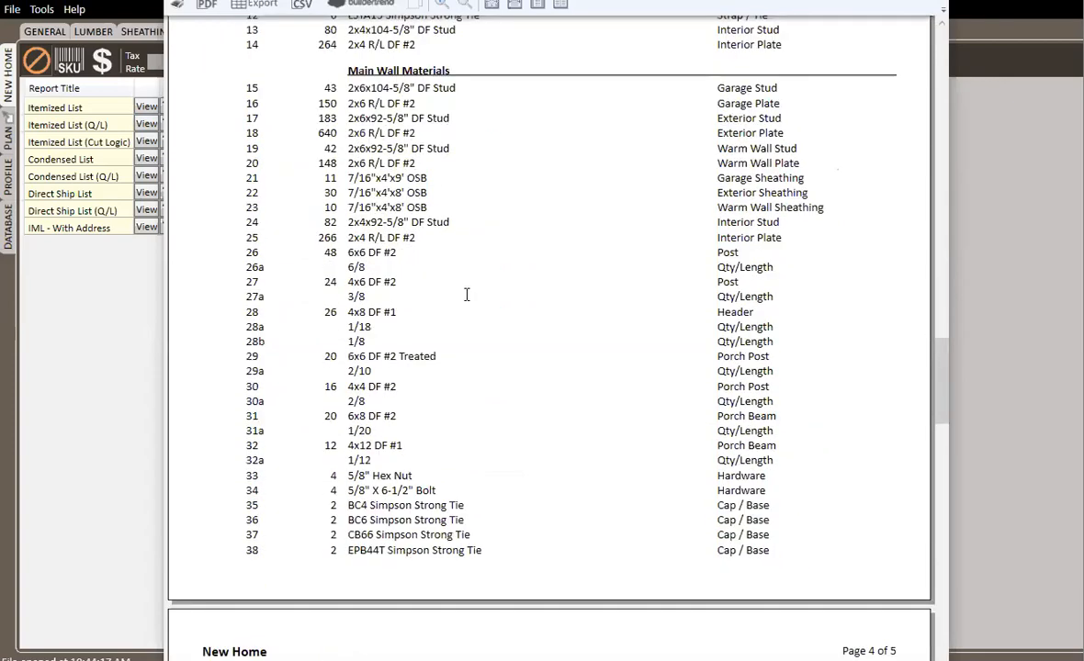
scroll(467, 294, down, 6)
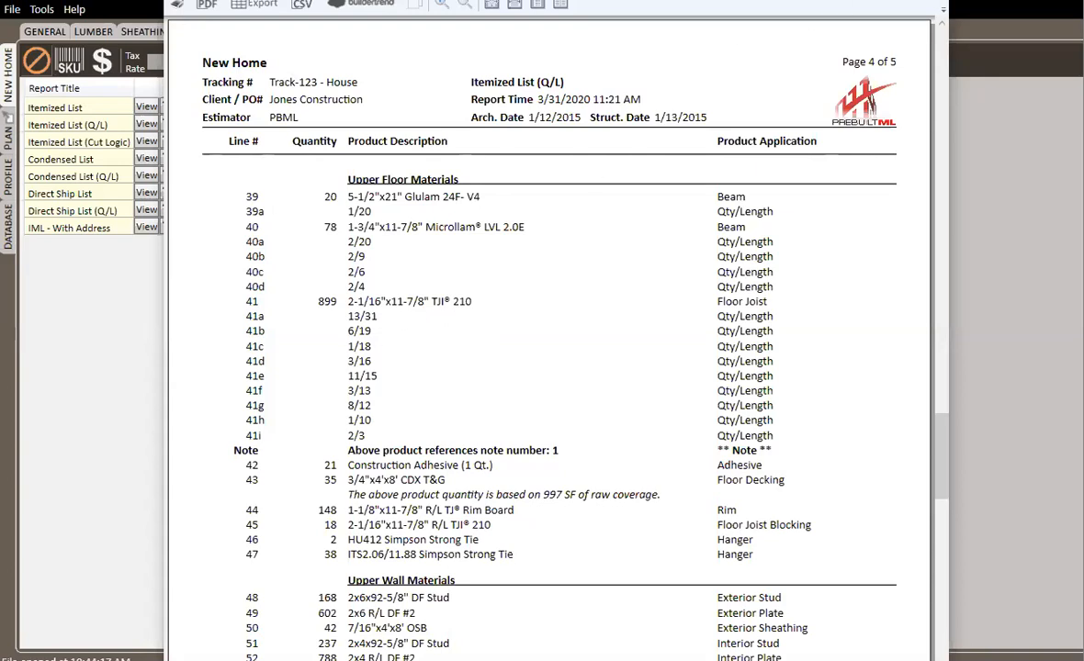
click(932, 1)
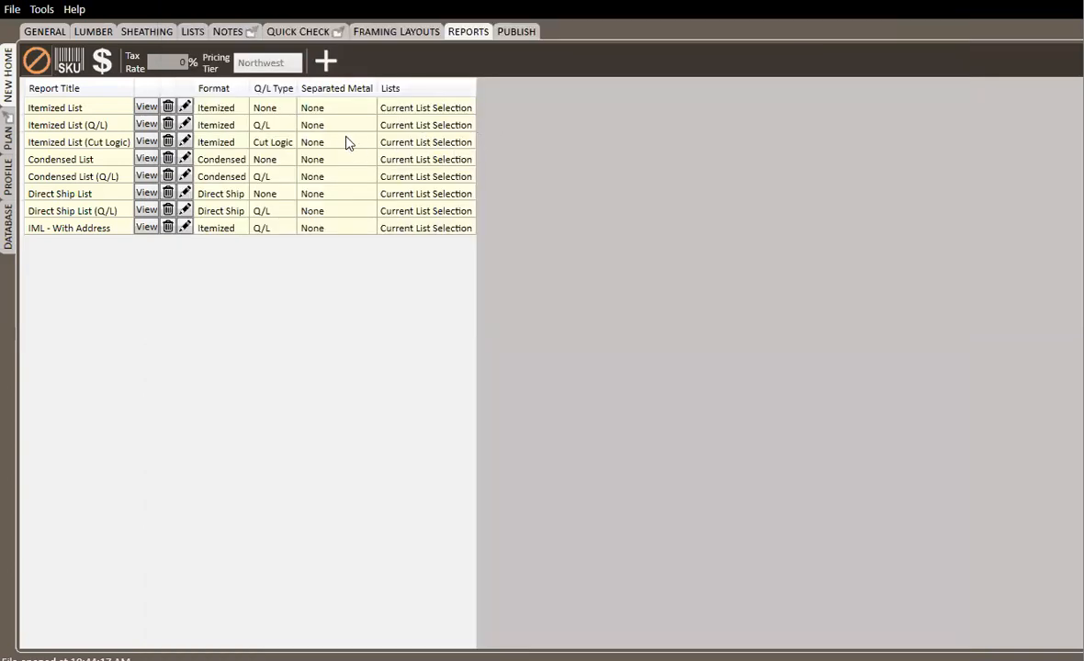
Step: Add a report titled "Notes Only" with the format Notes Only (no material included)
click(326, 62)
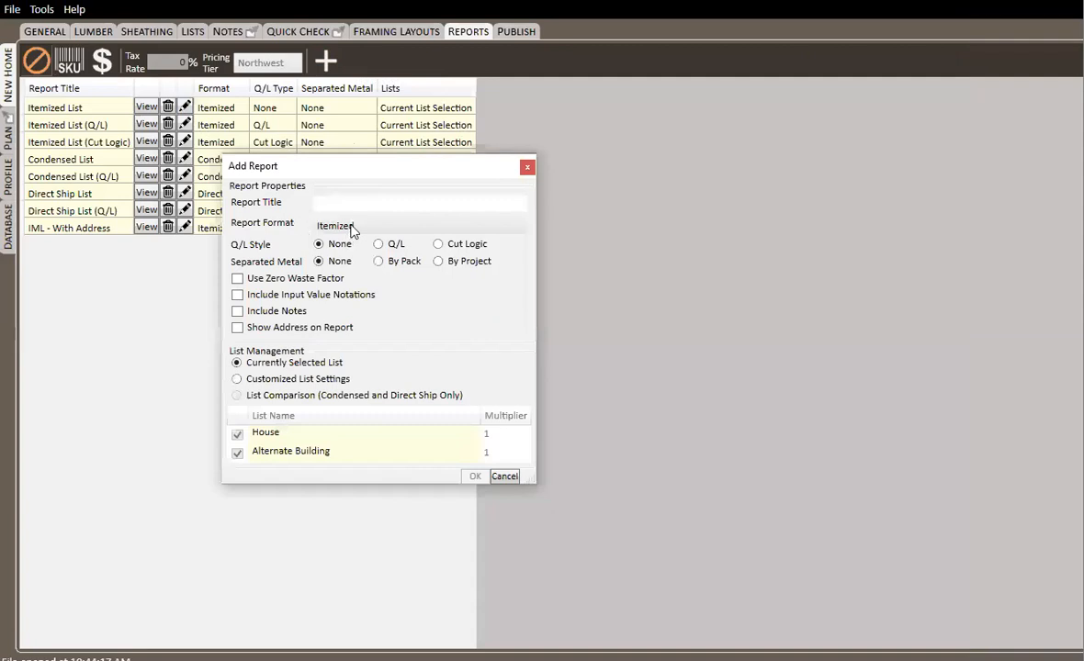
click(414, 232)
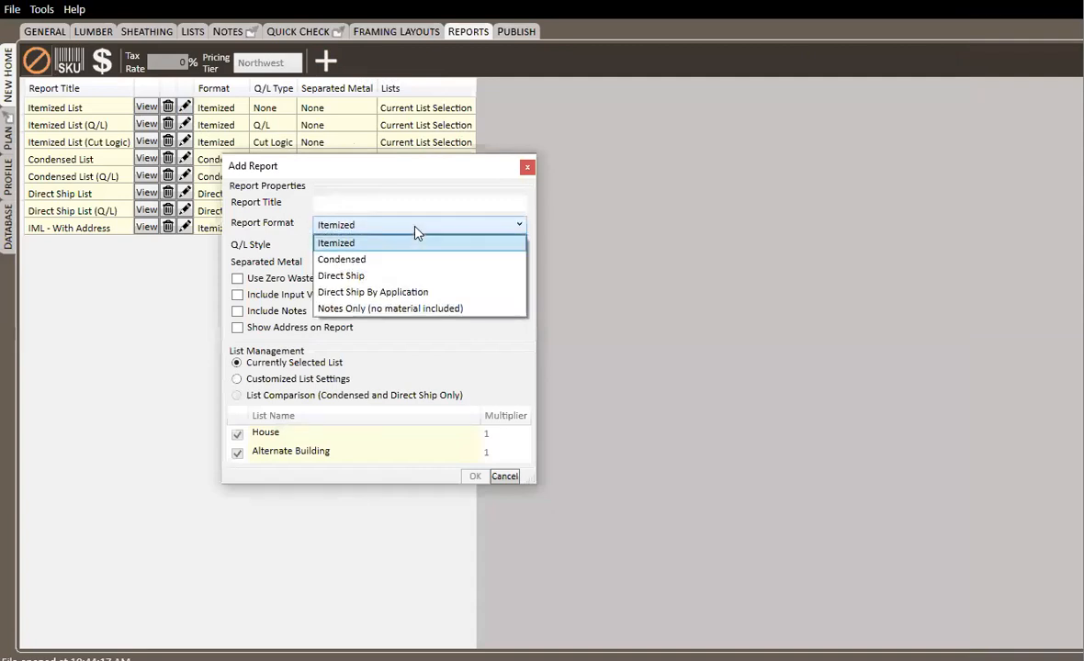
click(468, 314)
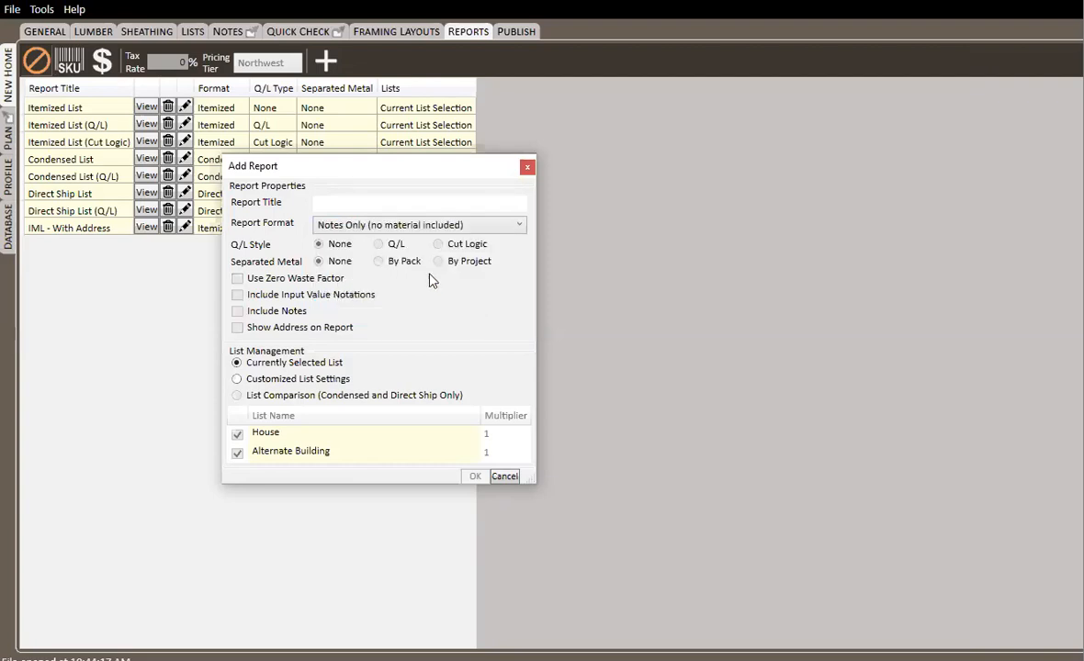
click(342, 206)
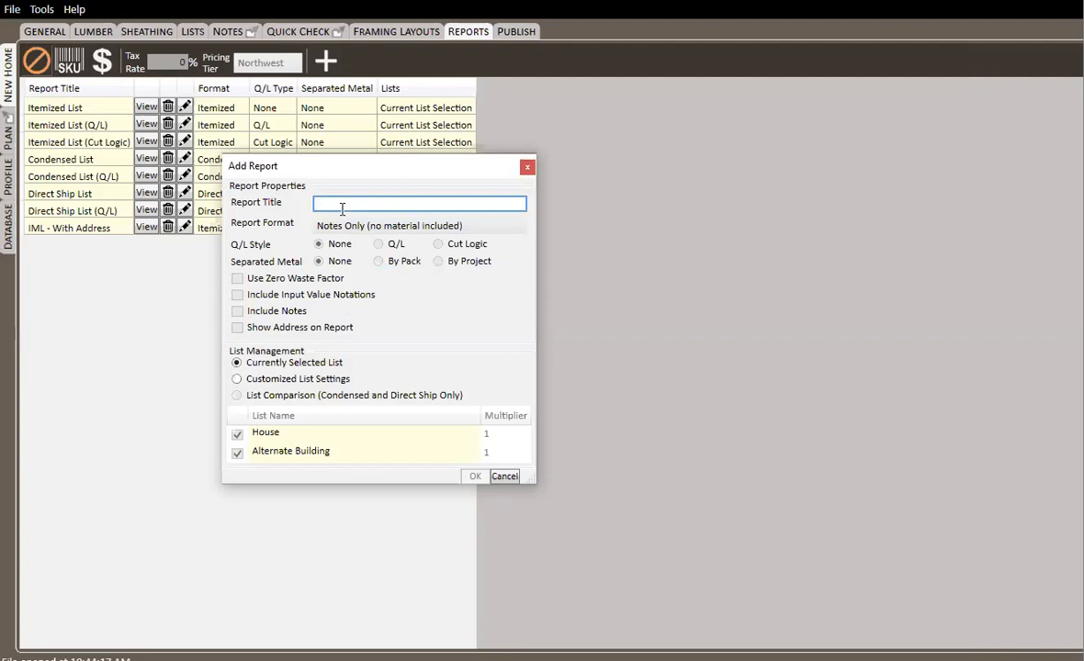
text(Notes Only)
click(474, 476)
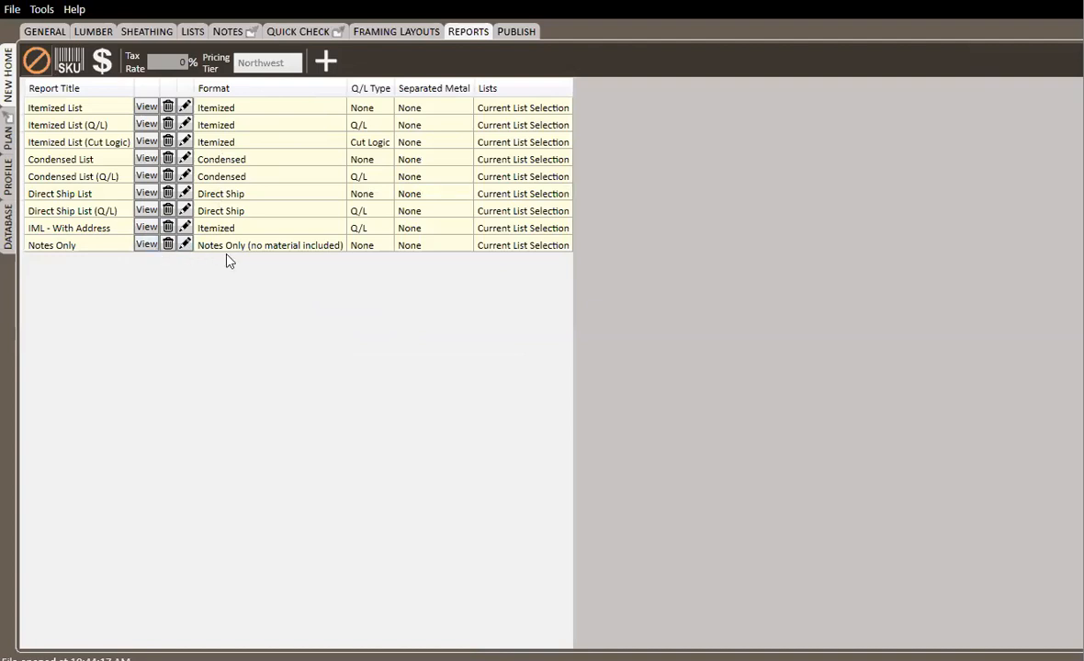
Step: Review the file formats available for publishing the Itemized List (Q/L) report, keeping PDF
click(515, 33)
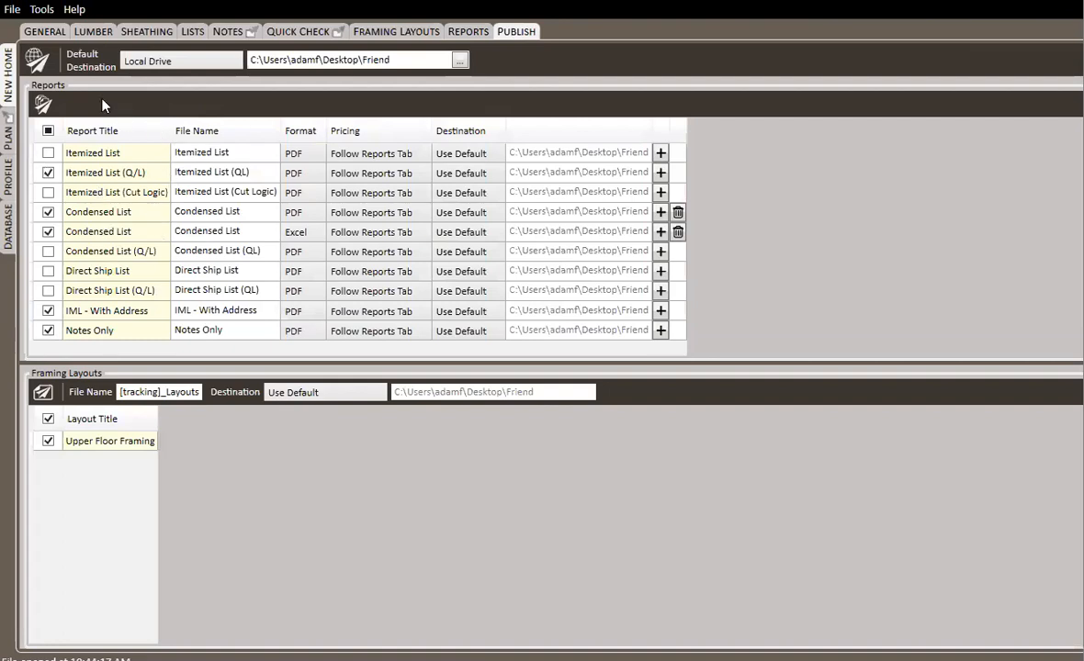
click(294, 173)
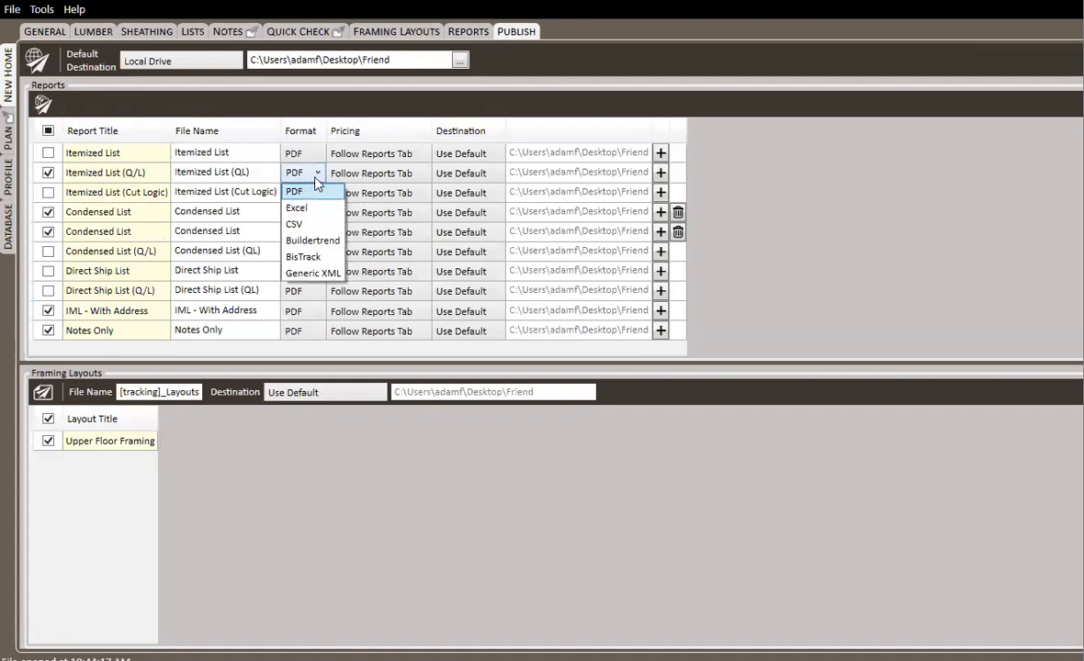
click(311, 177)
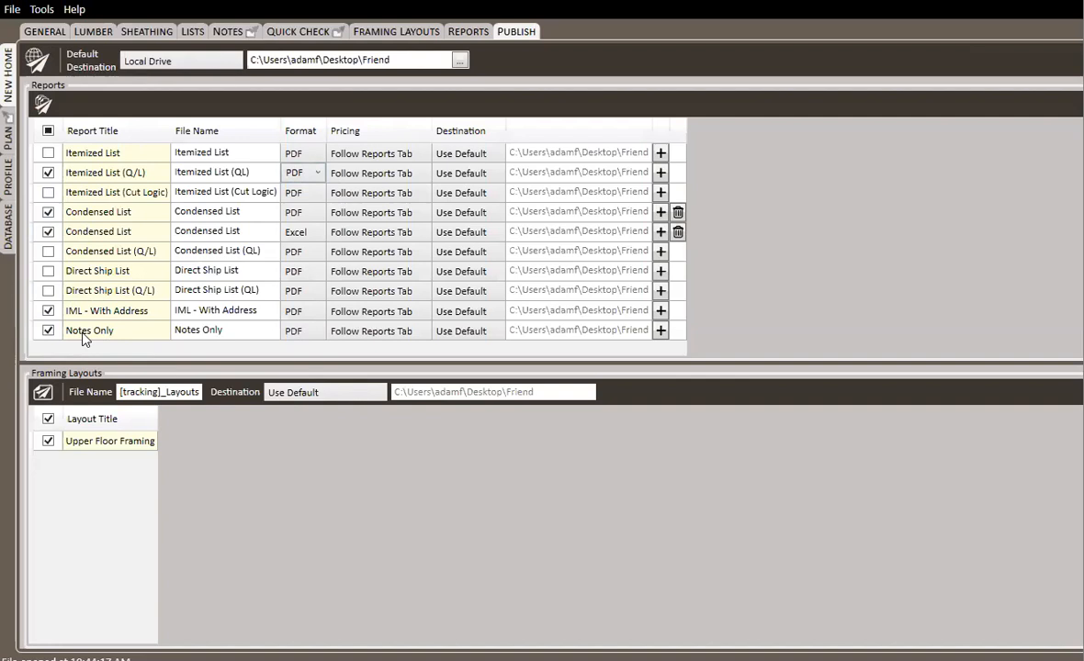
Step: Append the [project] reference to the Notes Only report's publish file name, making it "Notes Only [project]"
click(243, 332)
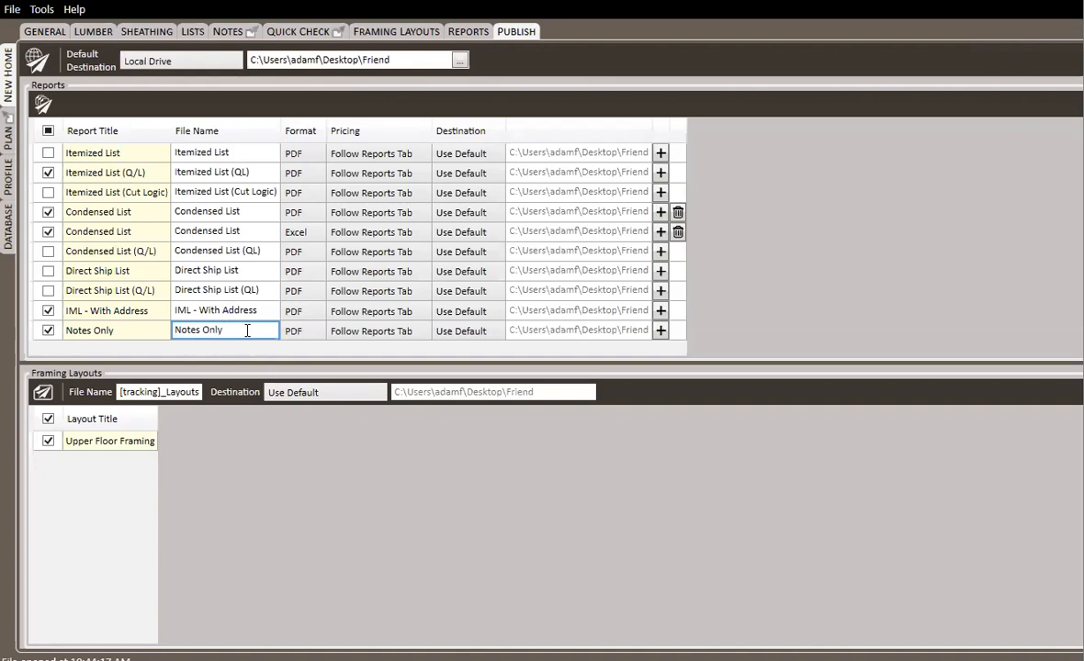
text([project])
click(274, 311)
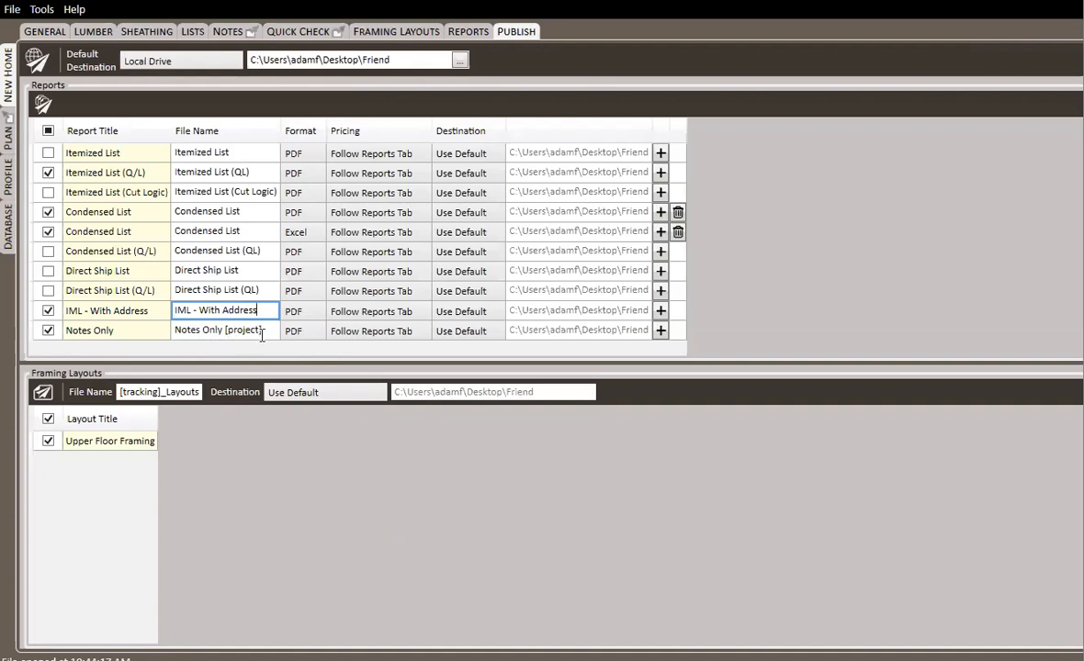
Step: Check the project name in the general project information that the [project] reference draws from, and return to the publish settings
click(50, 33)
click(93, 53)
drag(93, 54, 69, 55)
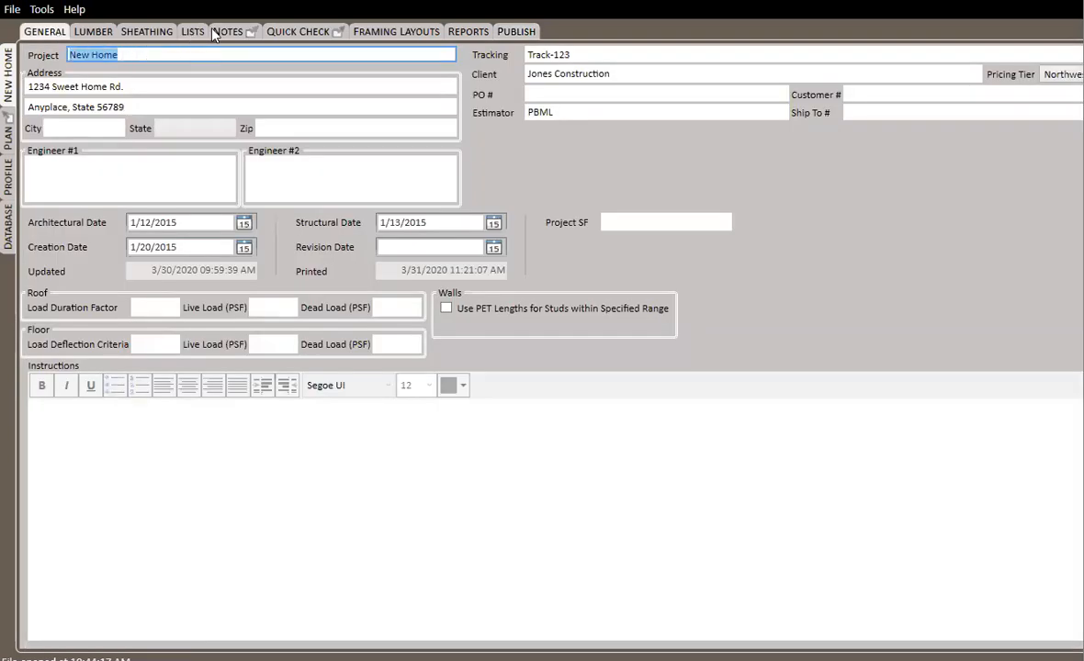
click(464, 31)
click(514, 31)
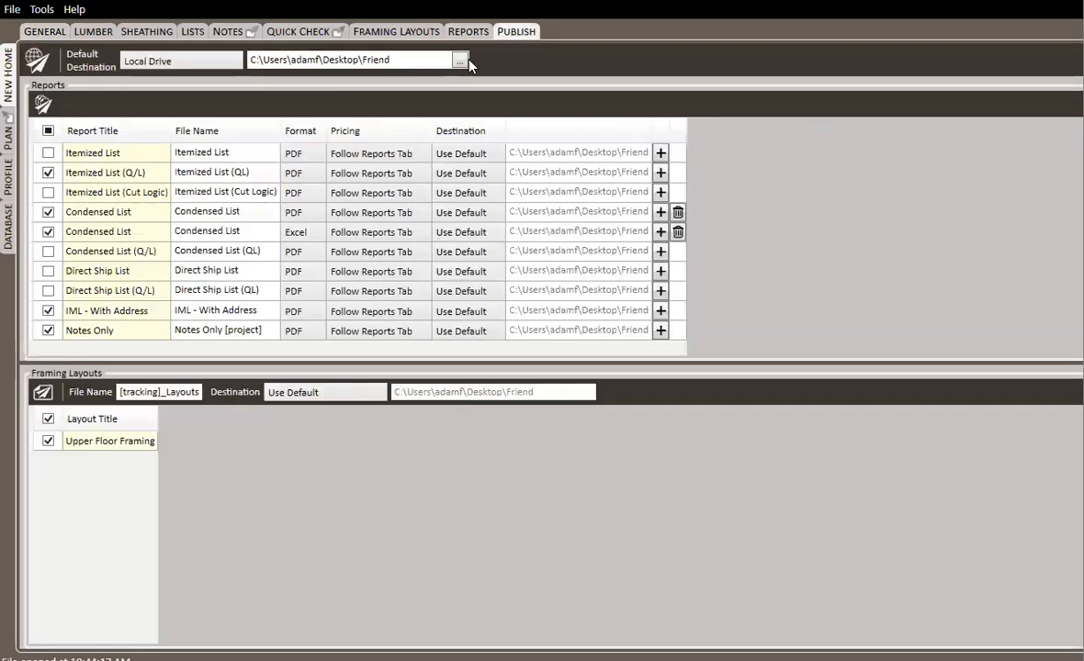
Step: Switch to the PrebuiltML knowledge base and read the Publish Tab article's File Name Field section and reference syntax list
click(264, 329)
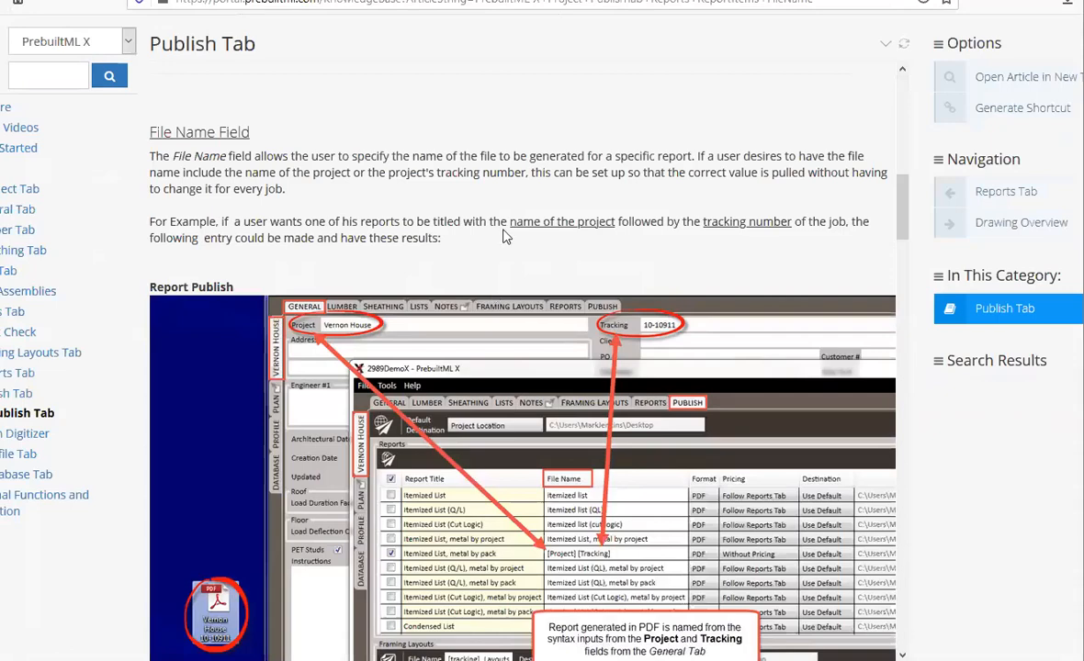
scroll(501, 161, down, 3)
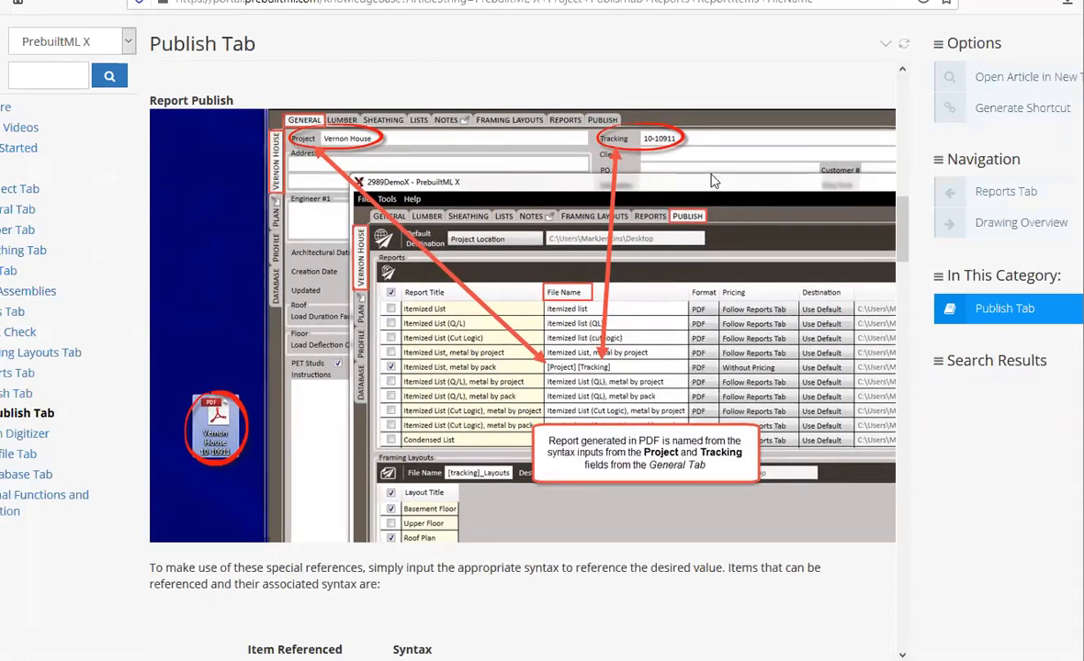
scroll(675, 199, down, 5)
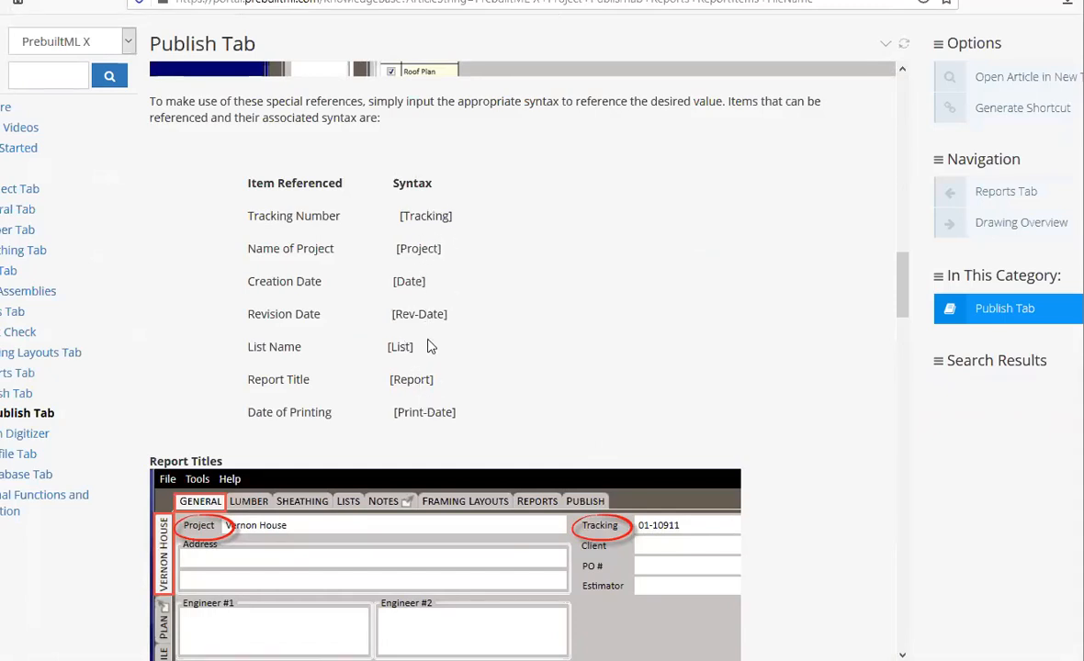
scroll(527, 285, up, 3)
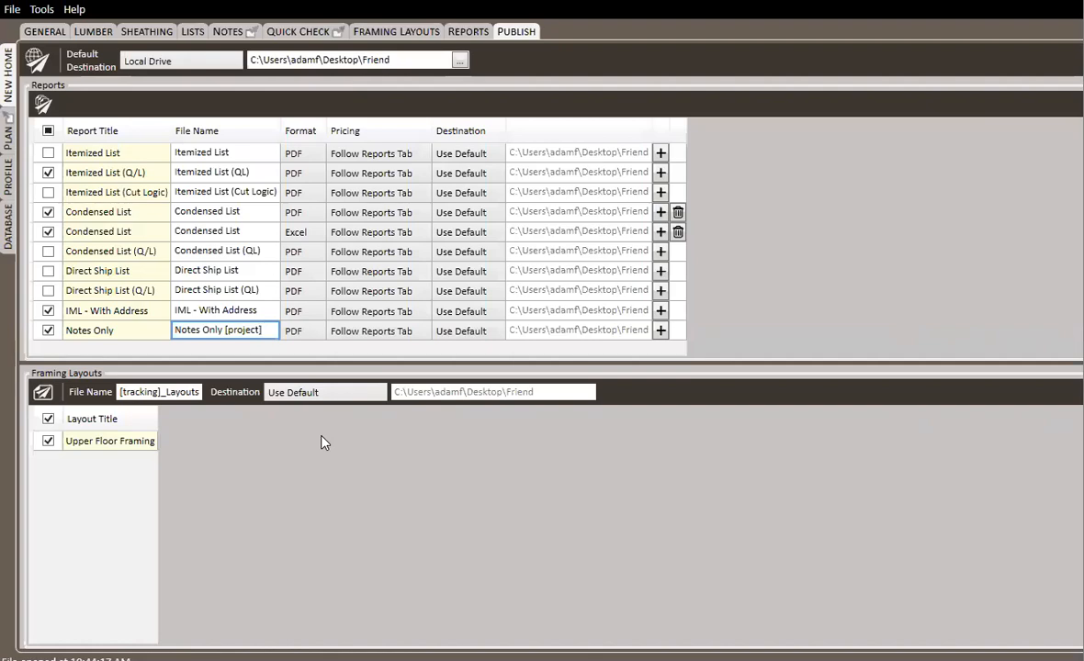
Step: On the Main Floor Plan page, check the linked-to options of the 4" Interior wall assembly's product and cancel without changing it
click(9, 130)
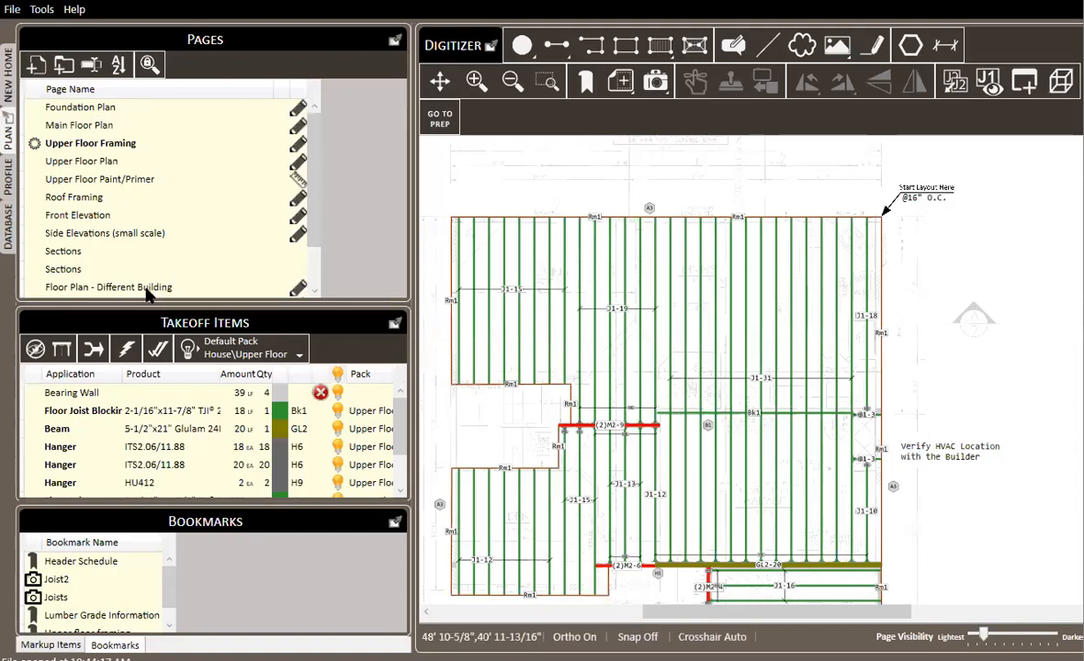
click(92, 126)
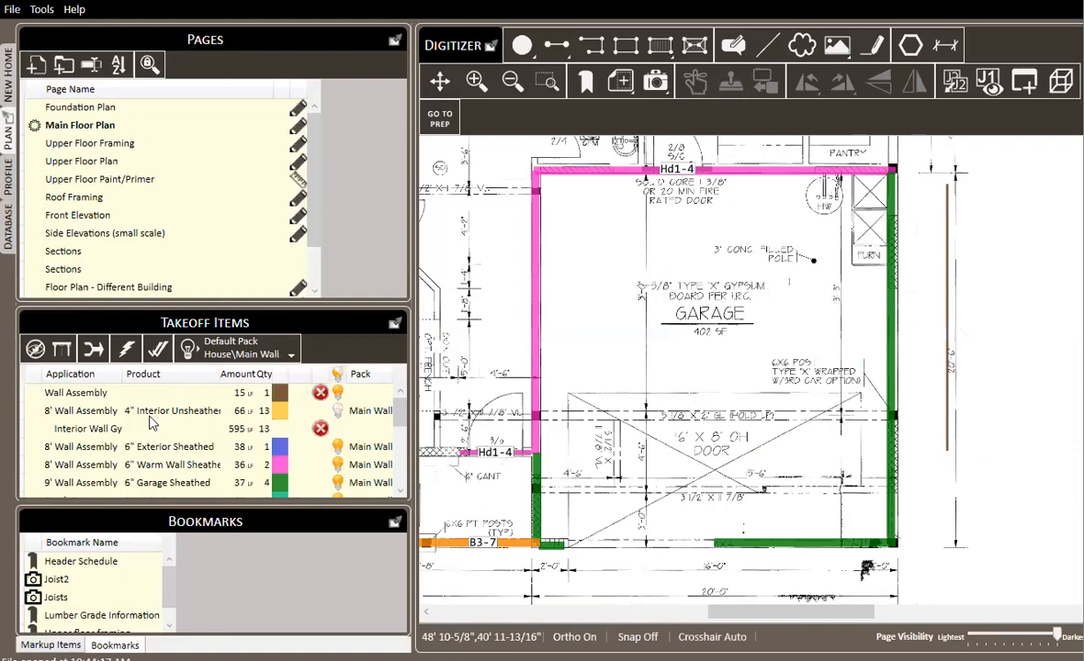
right_click(140, 413)
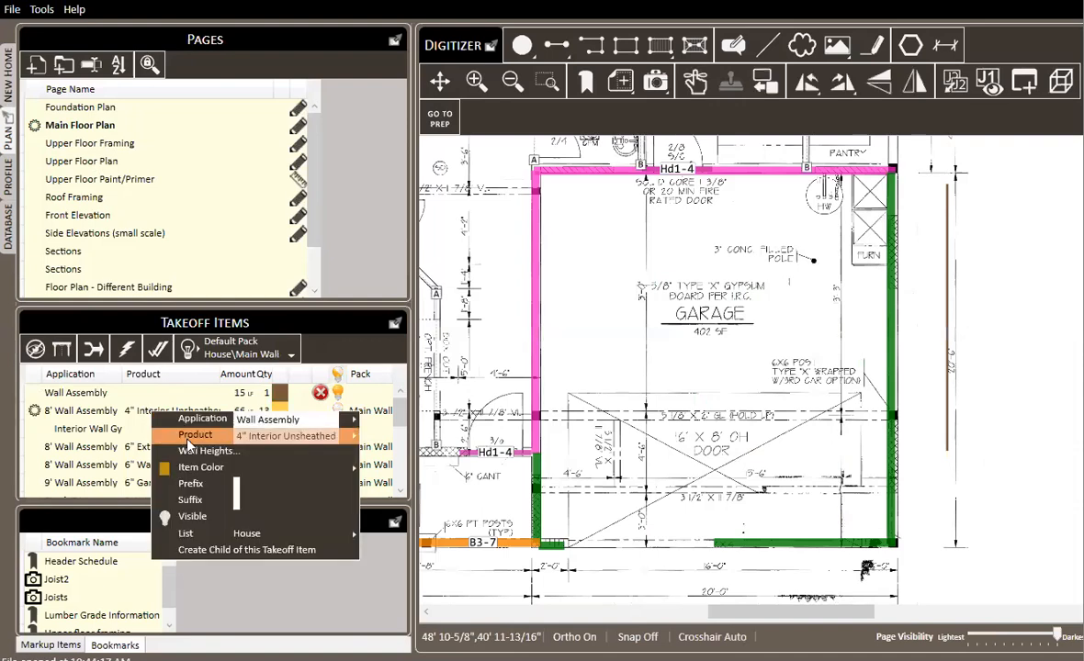
mouse_move(193, 437)
click(447, 520)
drag(502, 518, 471, 382)
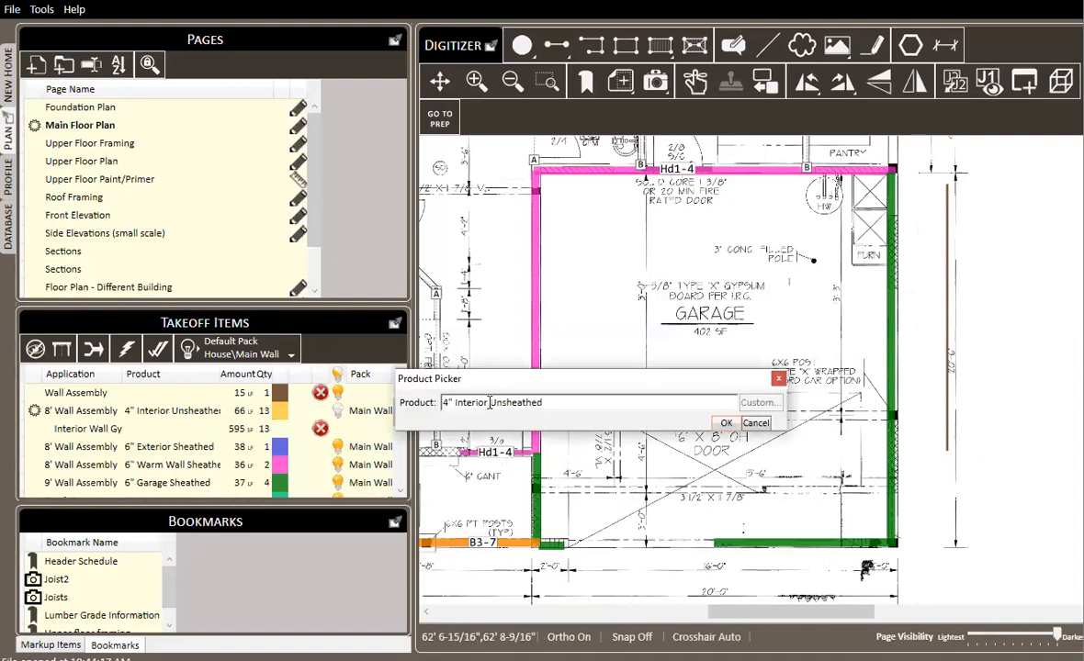
click(489, 402)
click(525, 404)
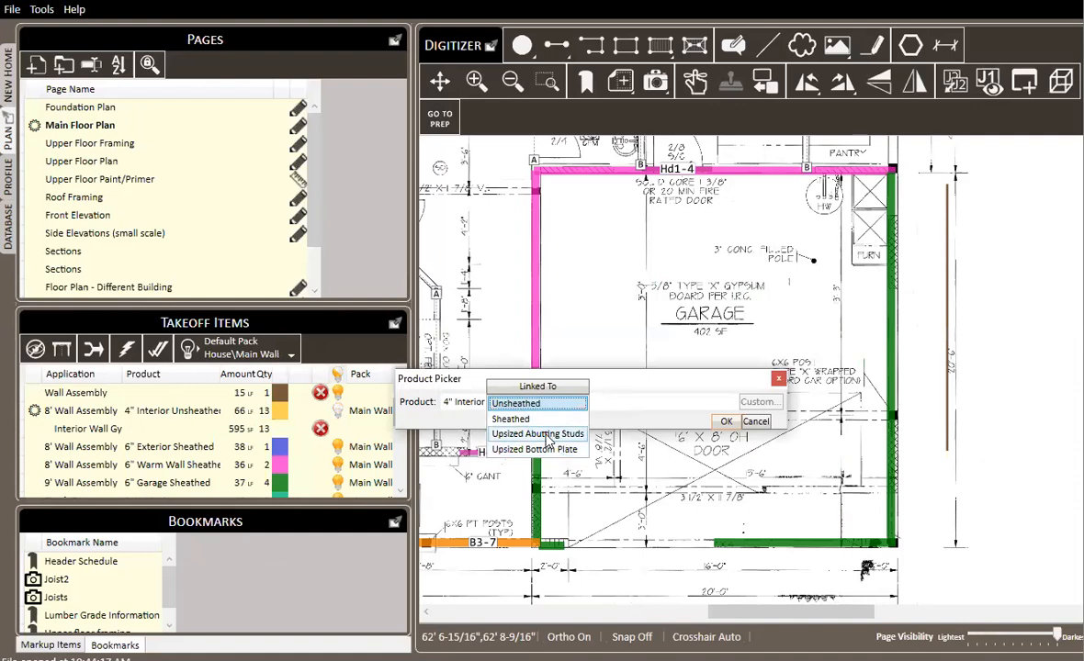
click(755, 421)
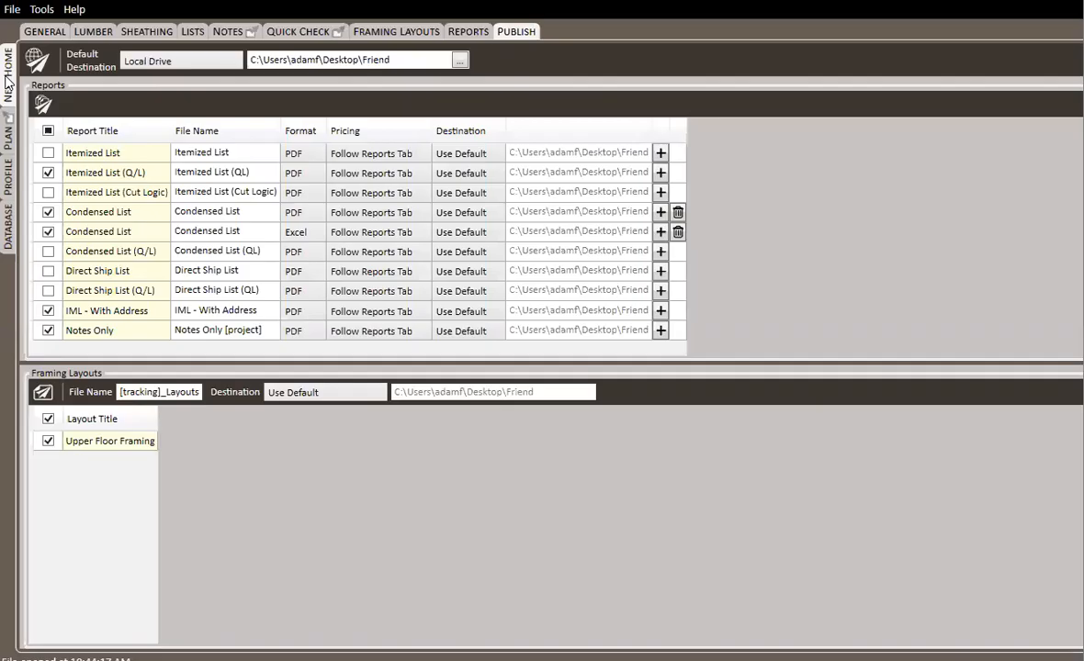
Step: In the House Main Wall list, set the upsized stud and upsized plate lengths of the 38-foot 6" Exterior wall to 38
click(9, 77)
click(192, 33)
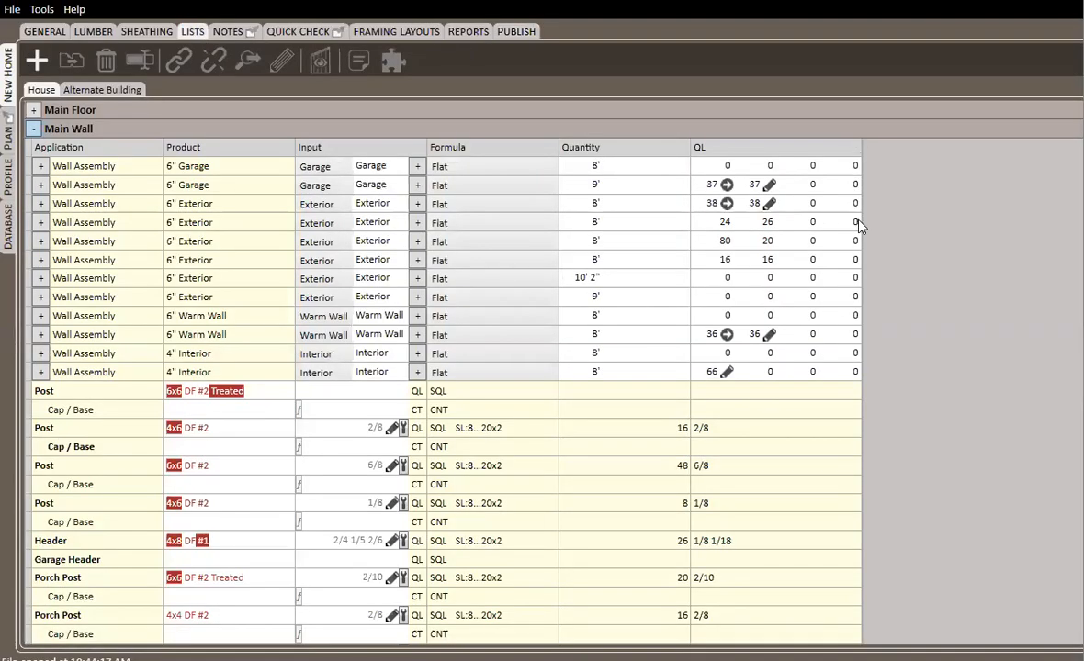
click(812, 203)
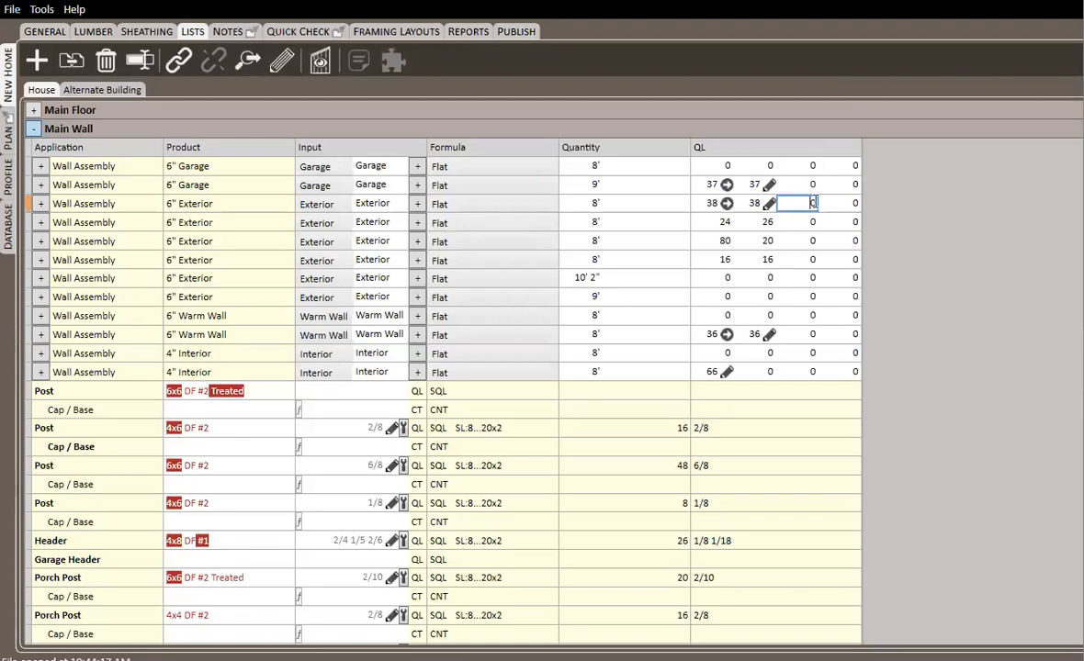
text(38)
key(Return)
click(809, 203)
Step: Examine the 6" Exterior wall's length, sheathing, upsized studs and upsized plate in the Wall Segment Viewer and close it
click(283, 60)
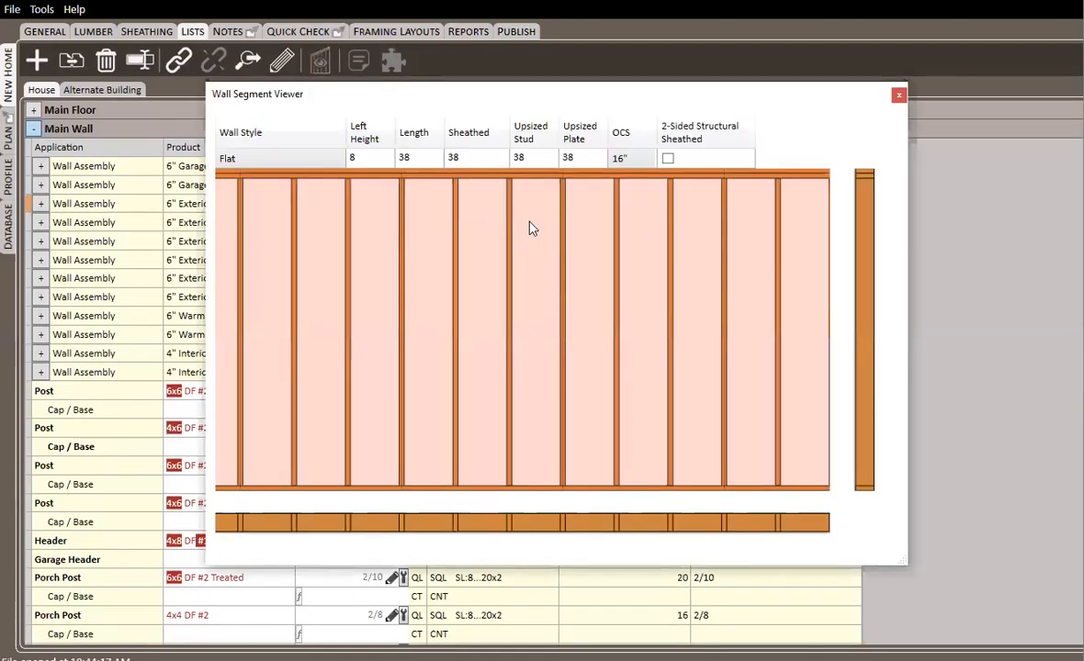
click(427, 157)
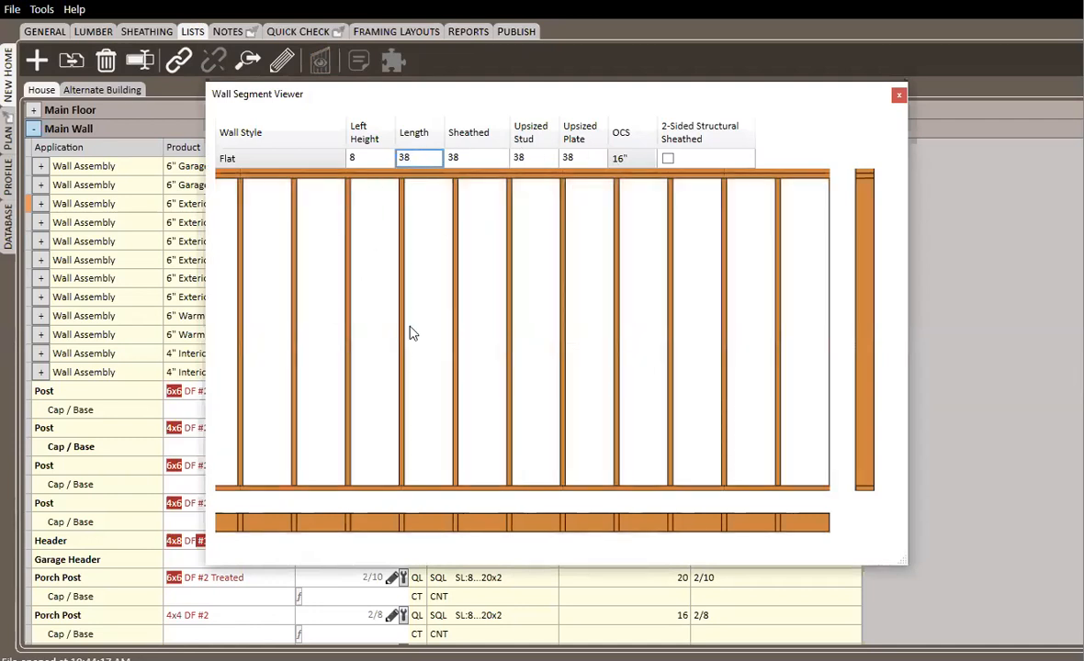
key(Tab)
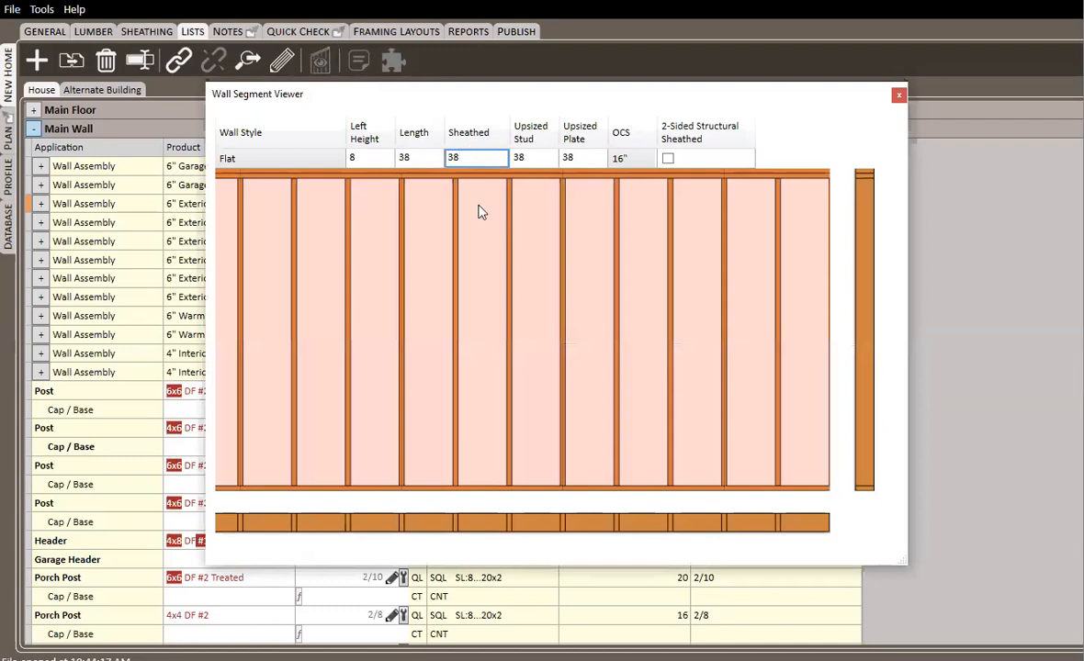
click(540, 158)
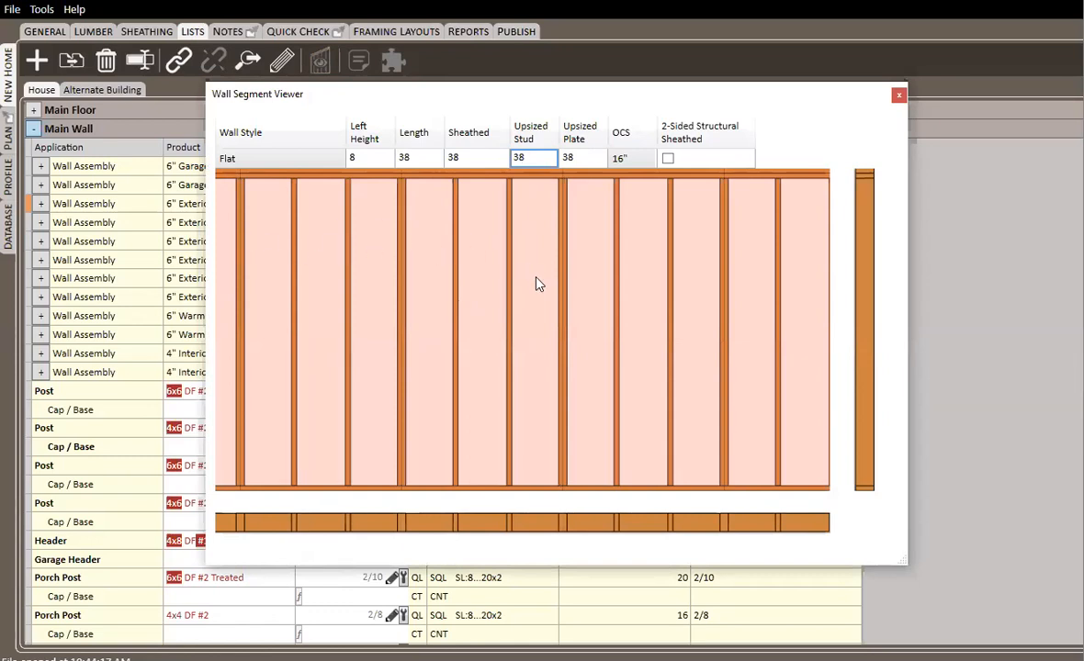
click(588, 157)
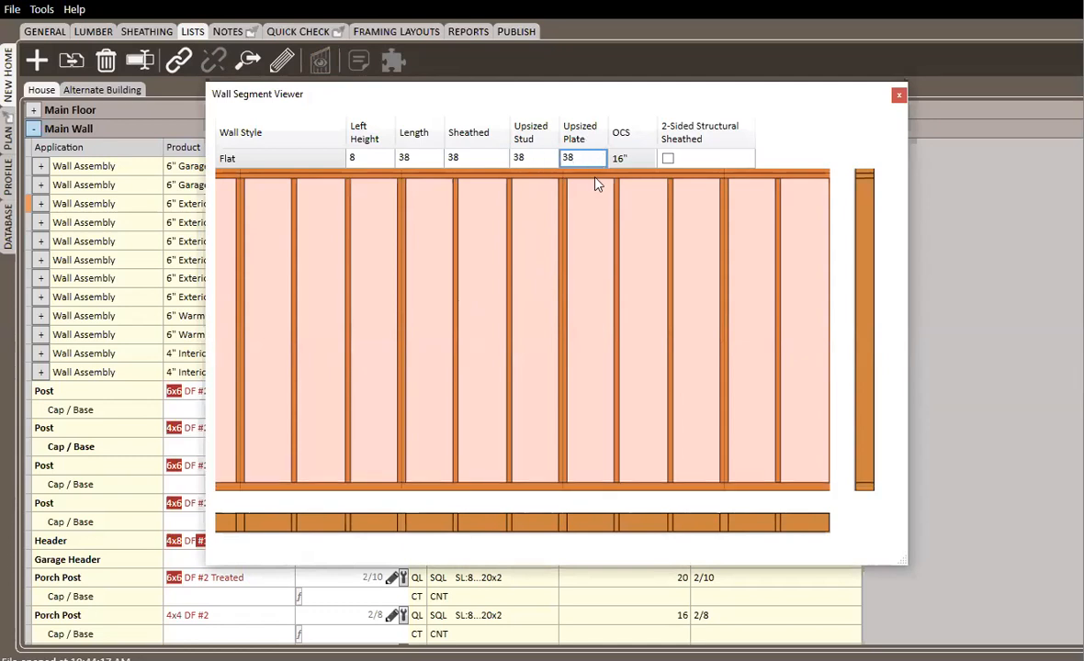
click(899, 96)
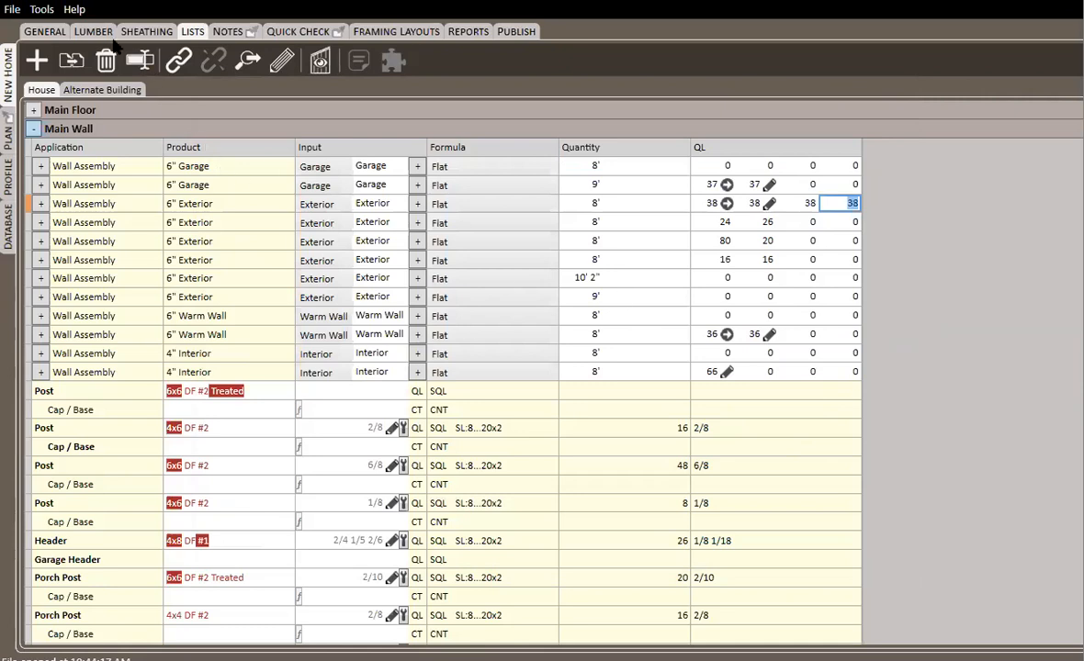
Step: Enable Hide Upsized Abutting Stud and Bottom Plate on Wall Assemblies in the user settings
click(42, 10)
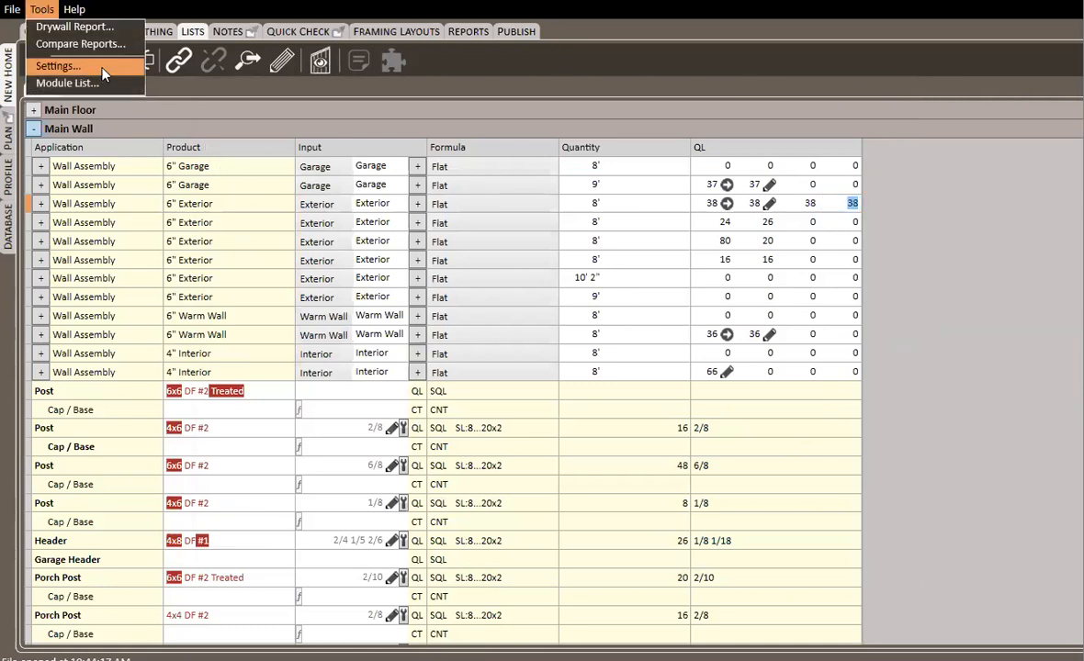
click(58, 66)
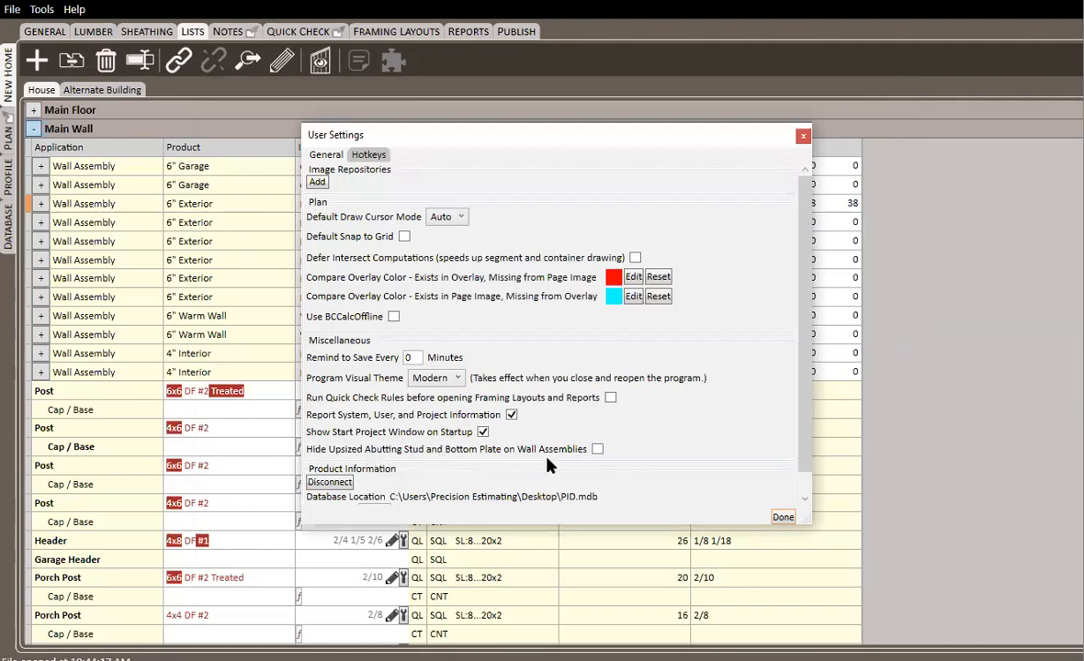
click(597, 449)
click(785, 517)
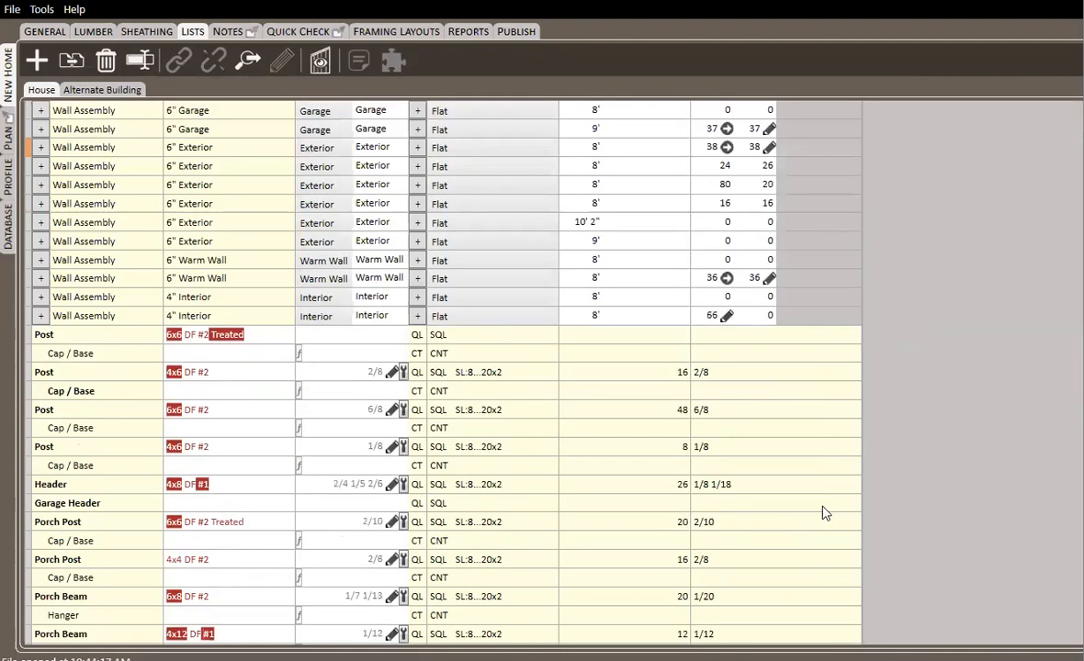
scroll(1003, 408, up, 3)
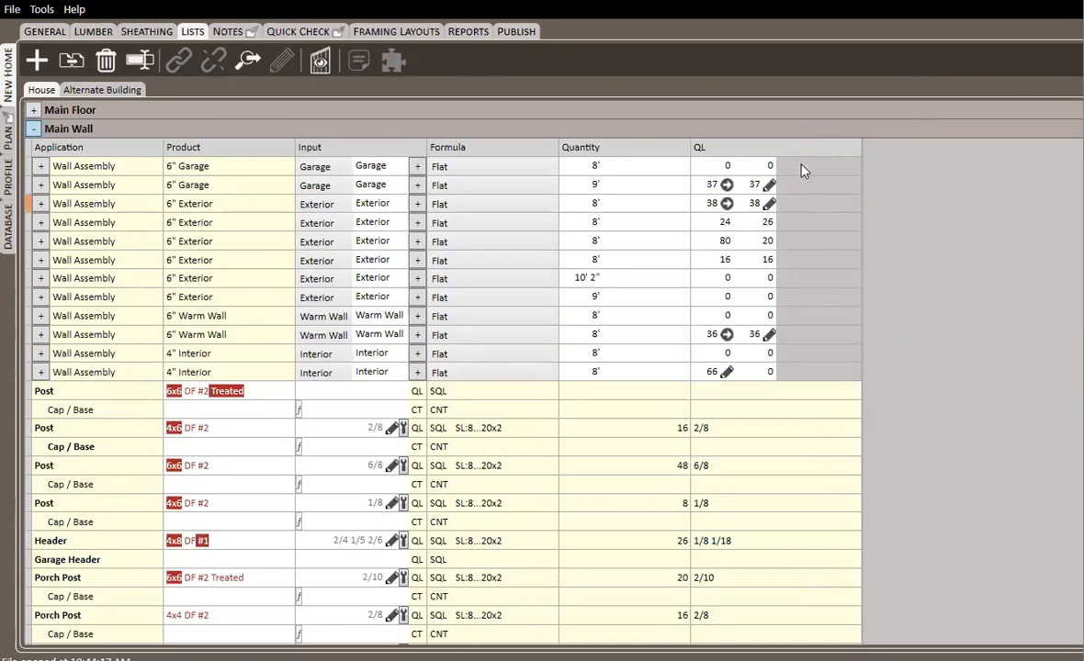
Step: Recheck the linked-to options of the 4" Interior wall assembly's product on the plan and cancel the product selection
click(9, 121)
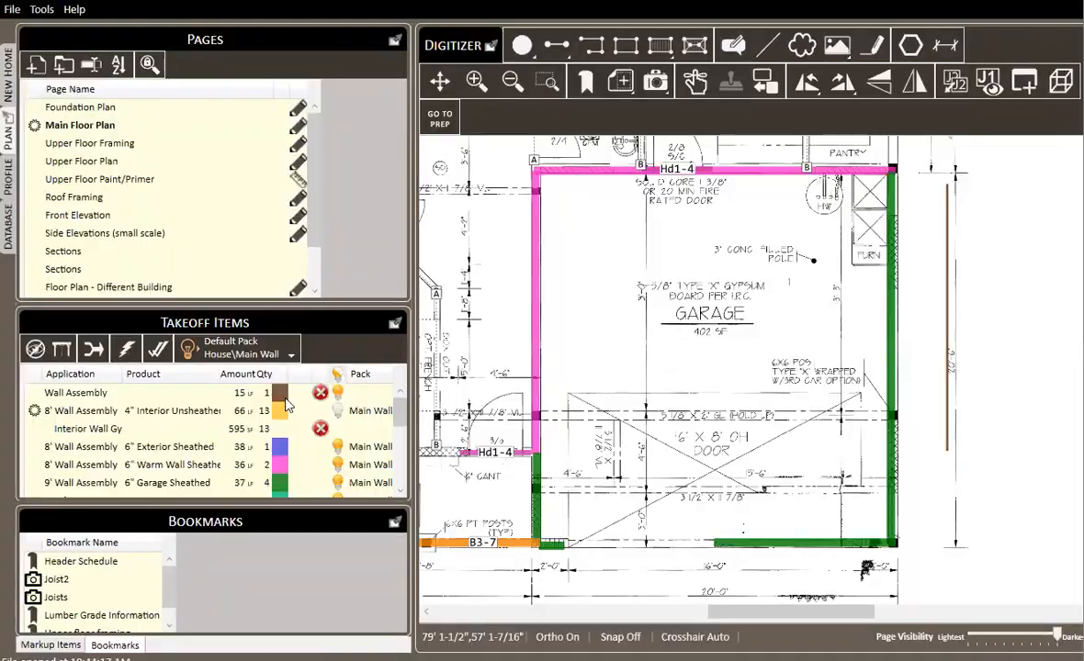
right_click(180, 418)
mouse_move(225, 437)
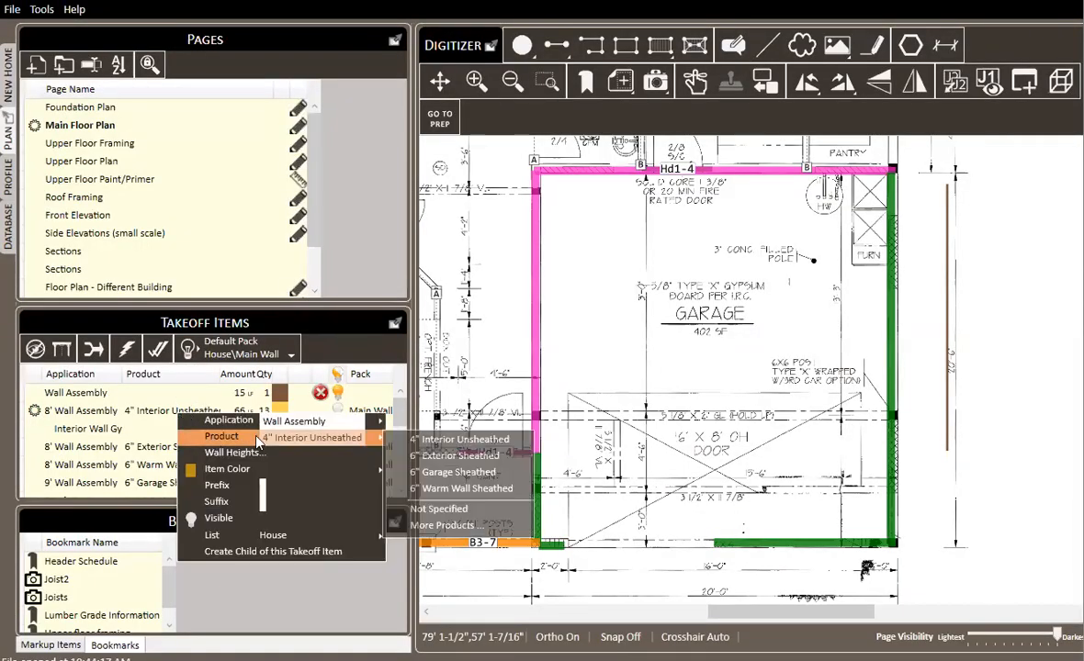
click(457, 526)
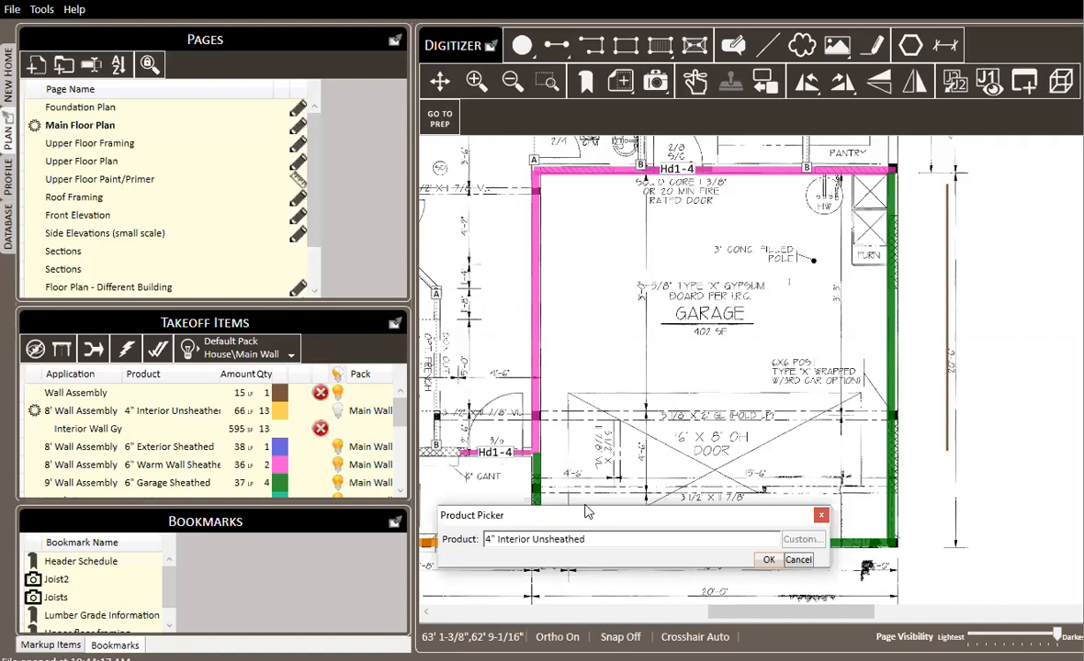
click(541, 457)
key(Tab)
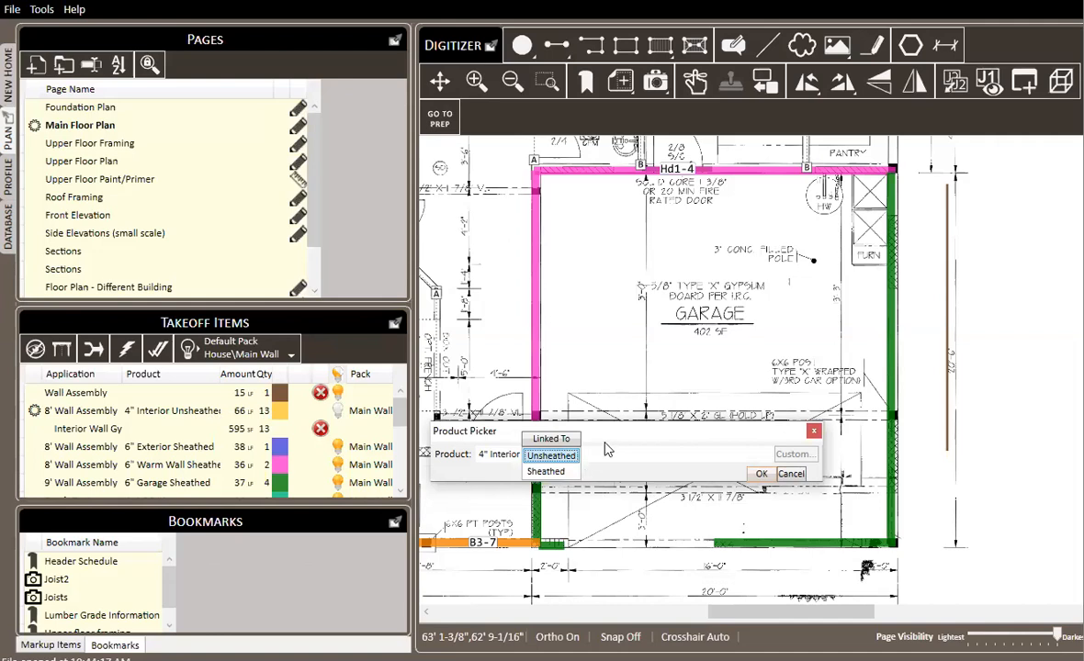
click(790, 473)
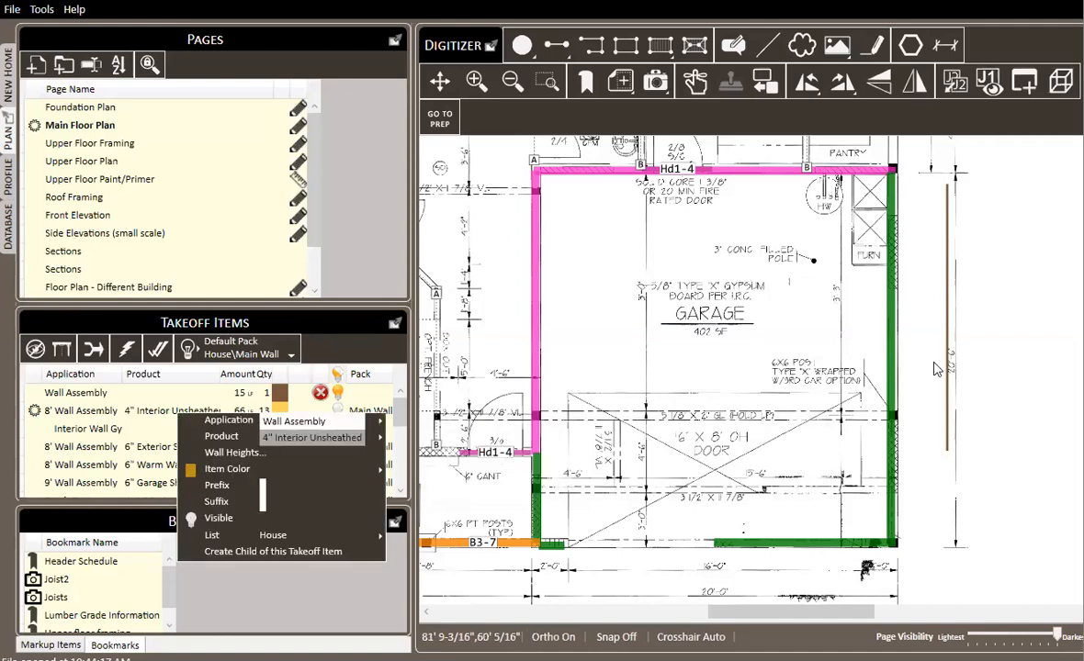
click(997, 304)
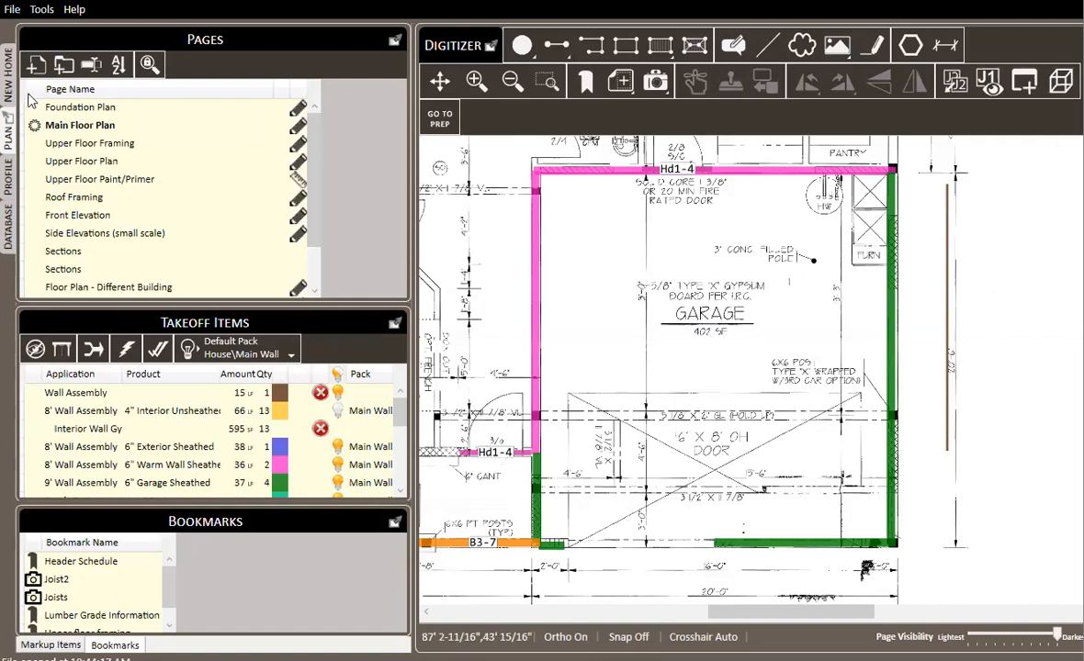
Step: Look at the project file commands, including Create Copy, without running any of them
click(12, 11)
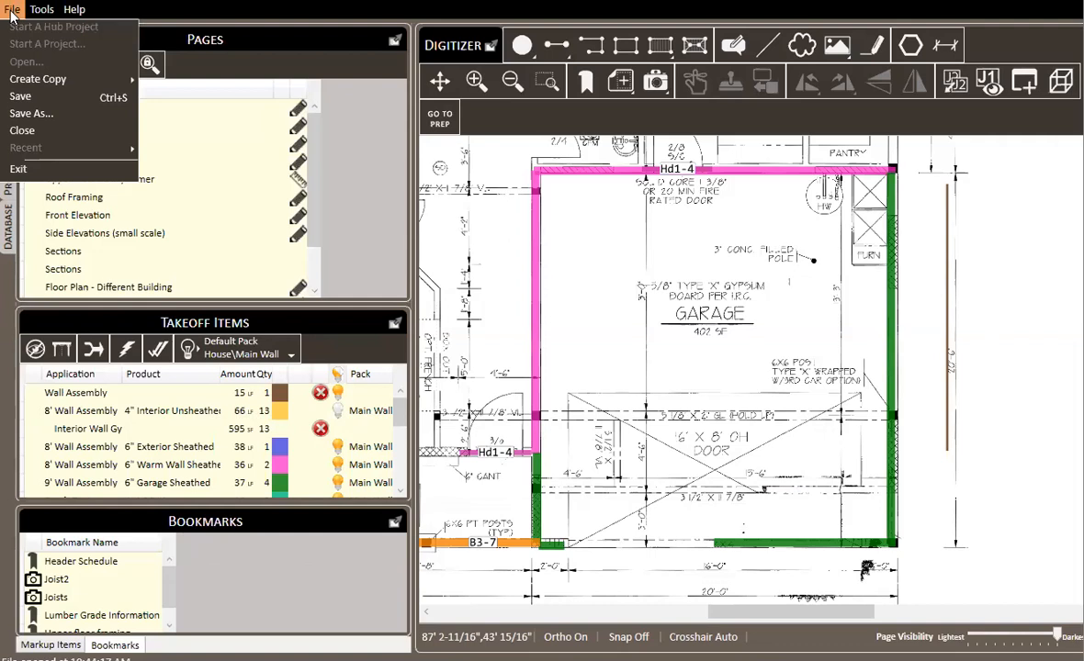
mouse_move(41, 83)
click(461, 159)
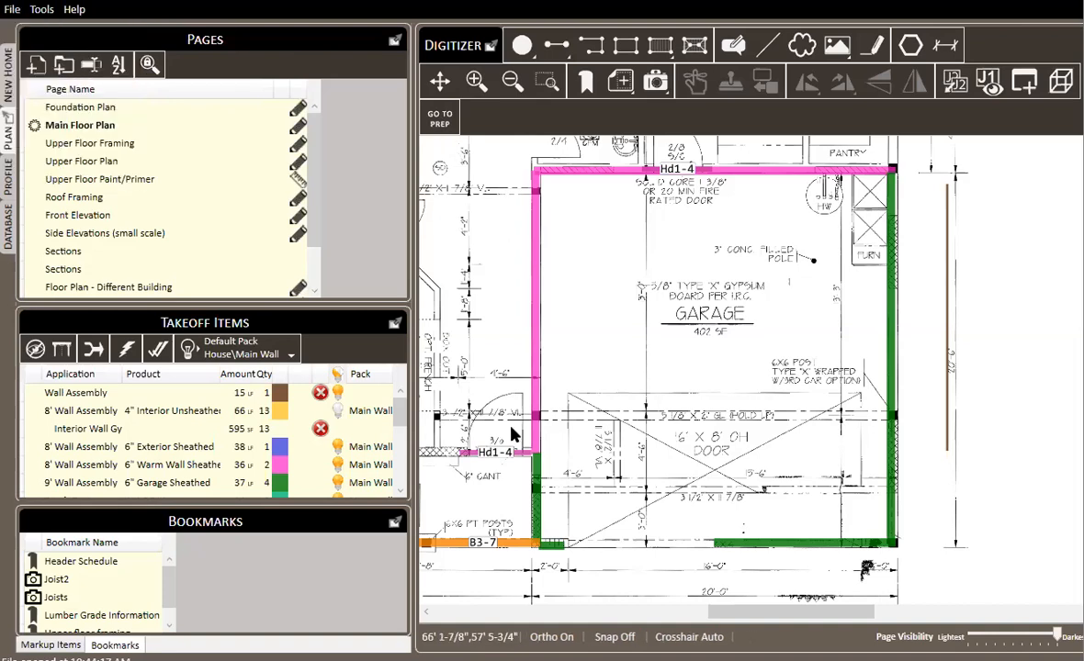